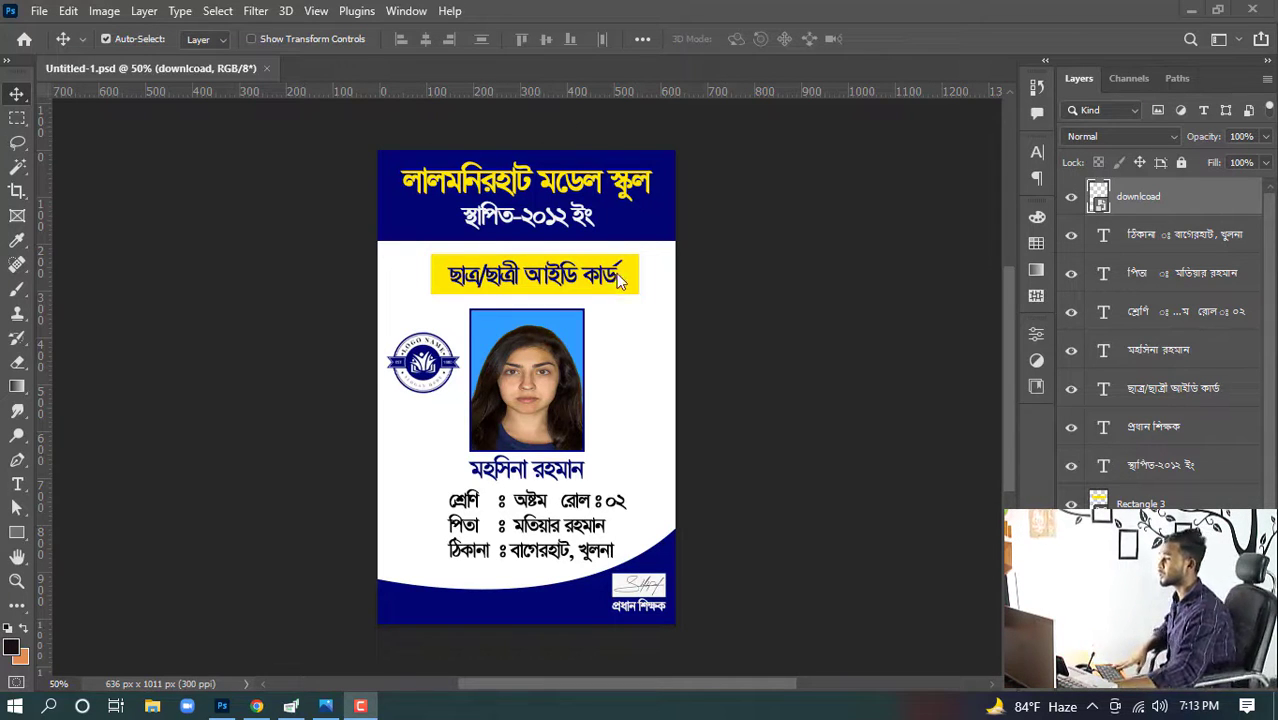
- Create a new document 2.12 x 3.37 inches at 300 Pixels/Inch in RGB Color with a white background
left_click(37, 12)
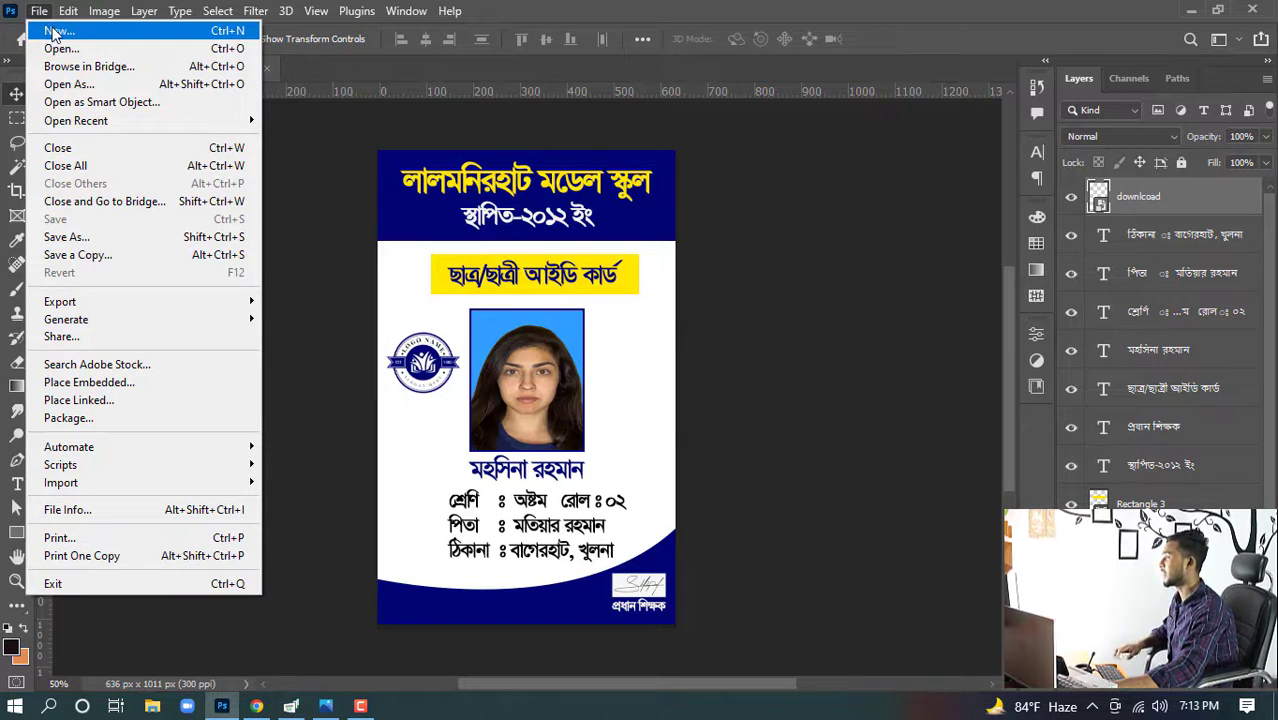
left_click(52, 31)
left_click_drag(315, 45, 329, 34)
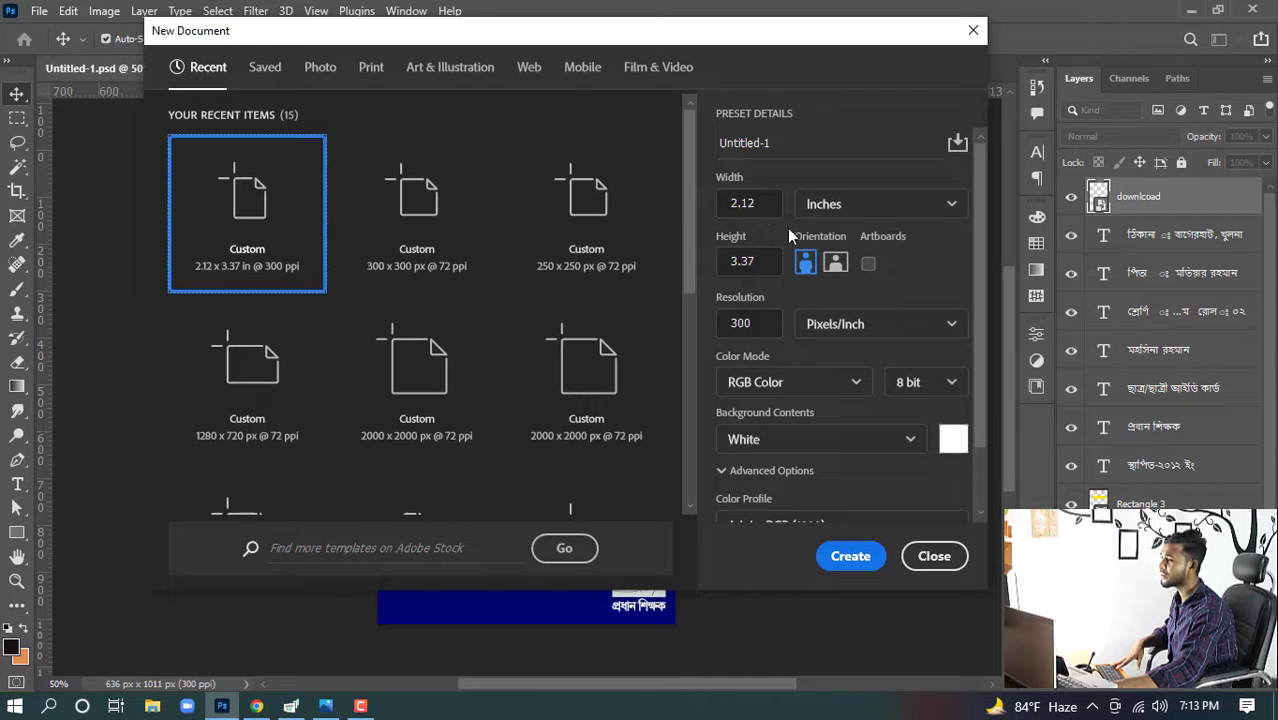
left_click(760, 204)
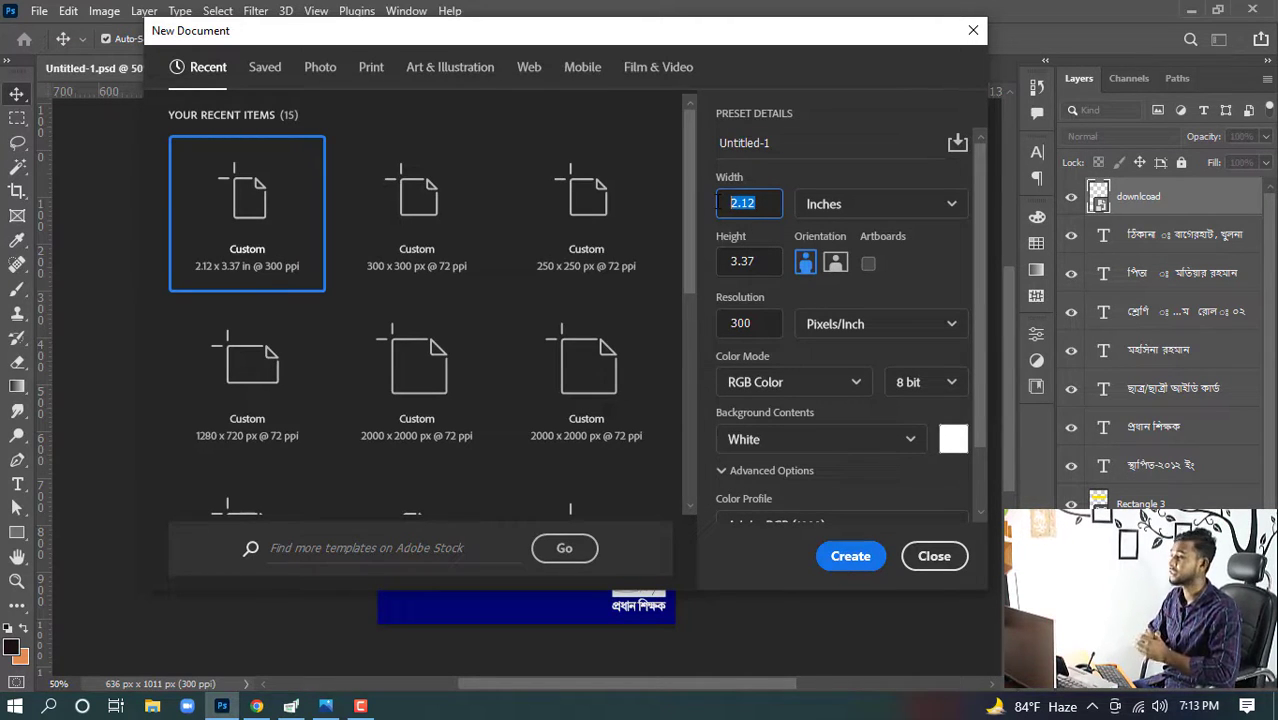
type("2")
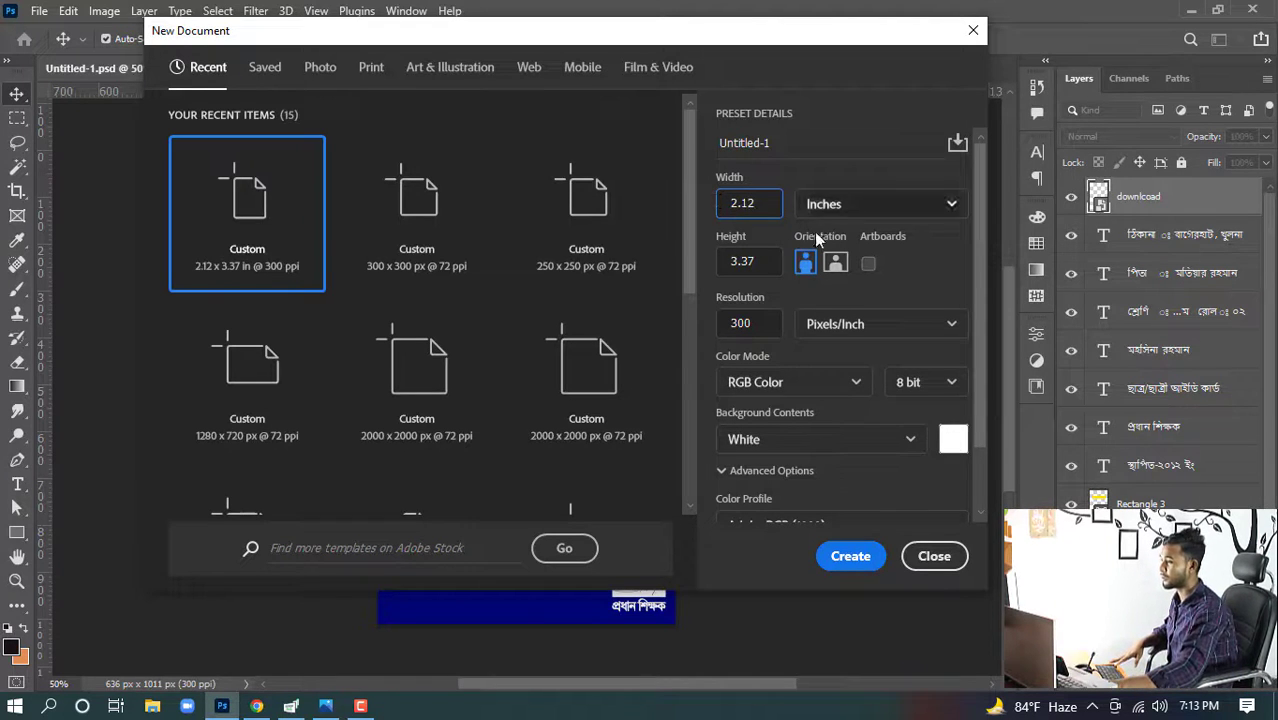
key("Tab")
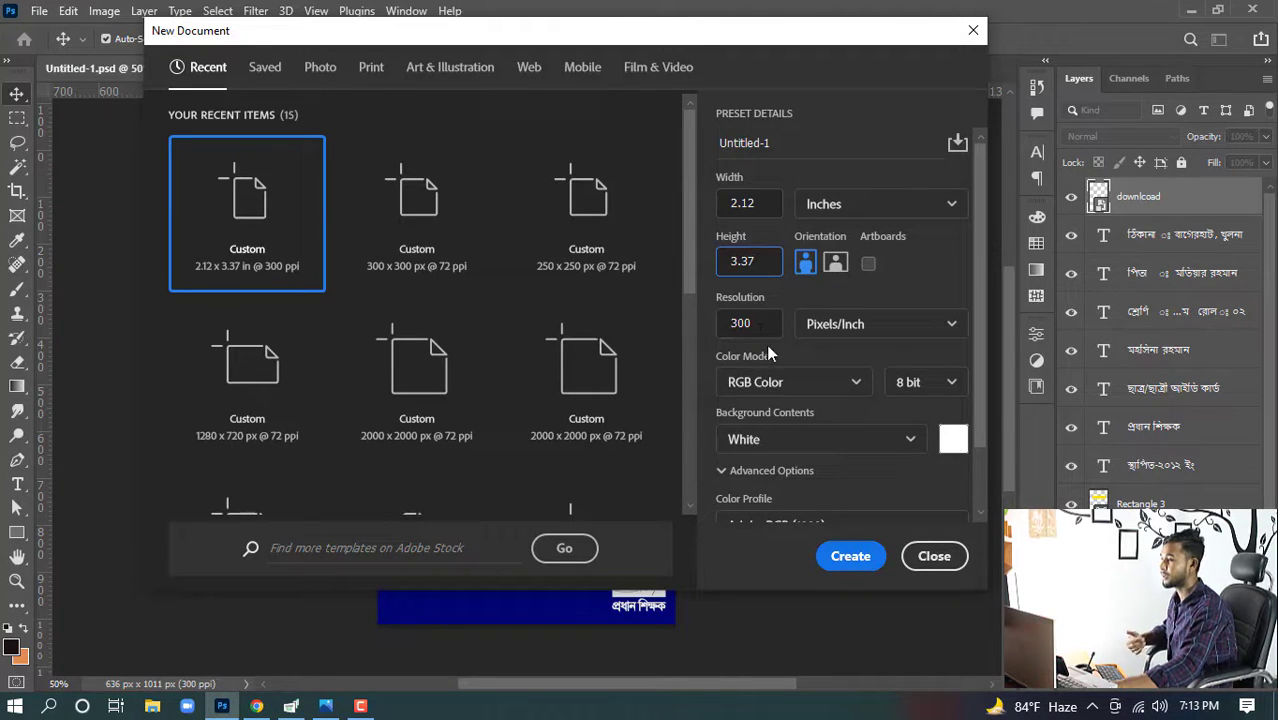
key("Tab")
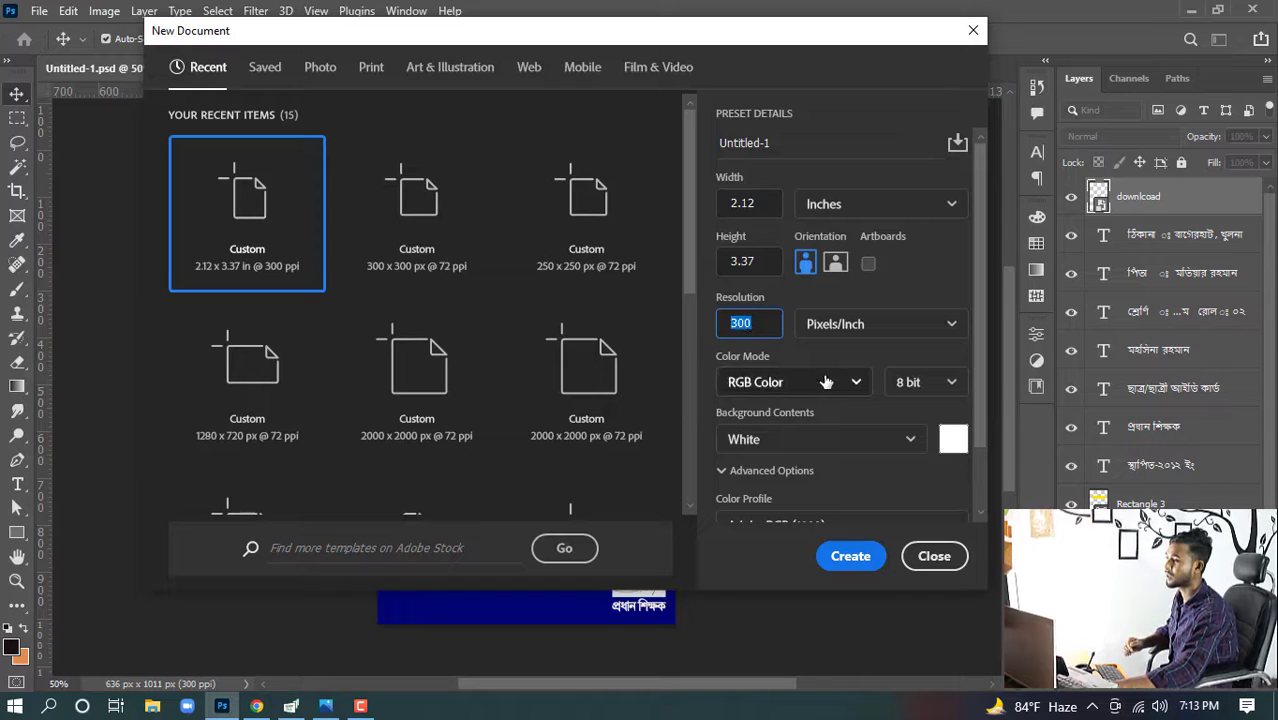
scroll(775, 472, "down", 2)
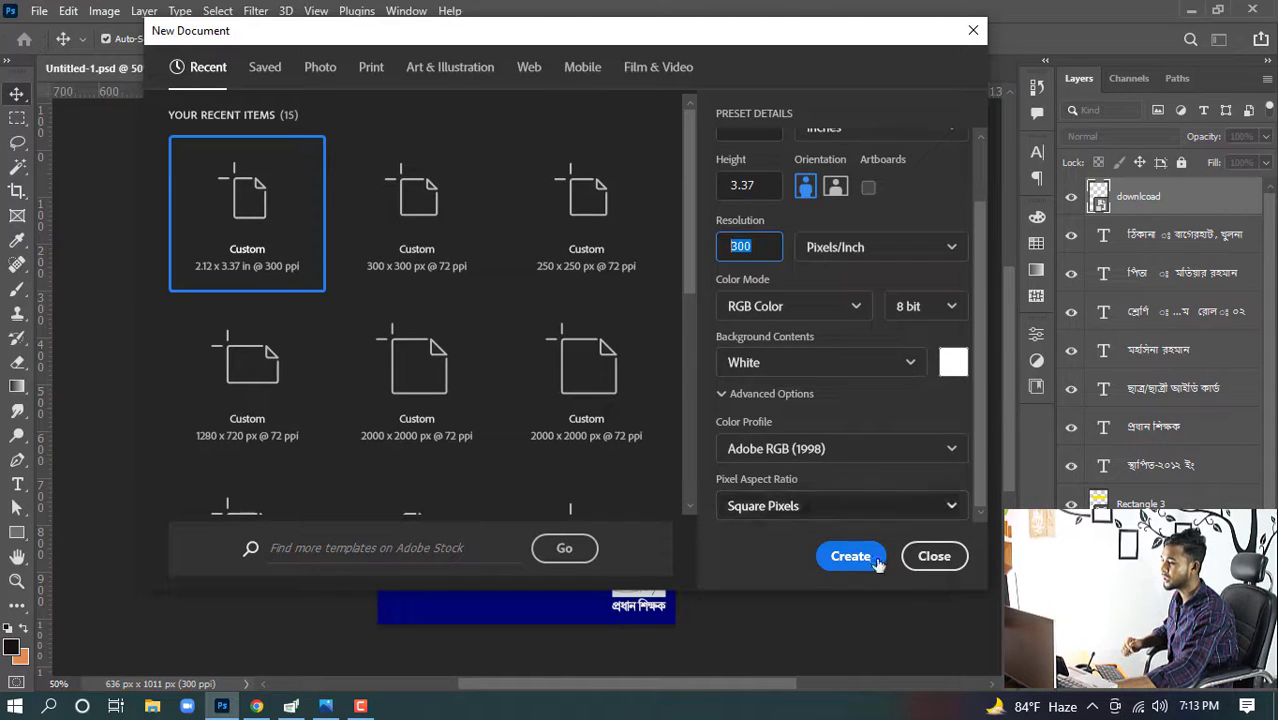
left_click(848, 563)
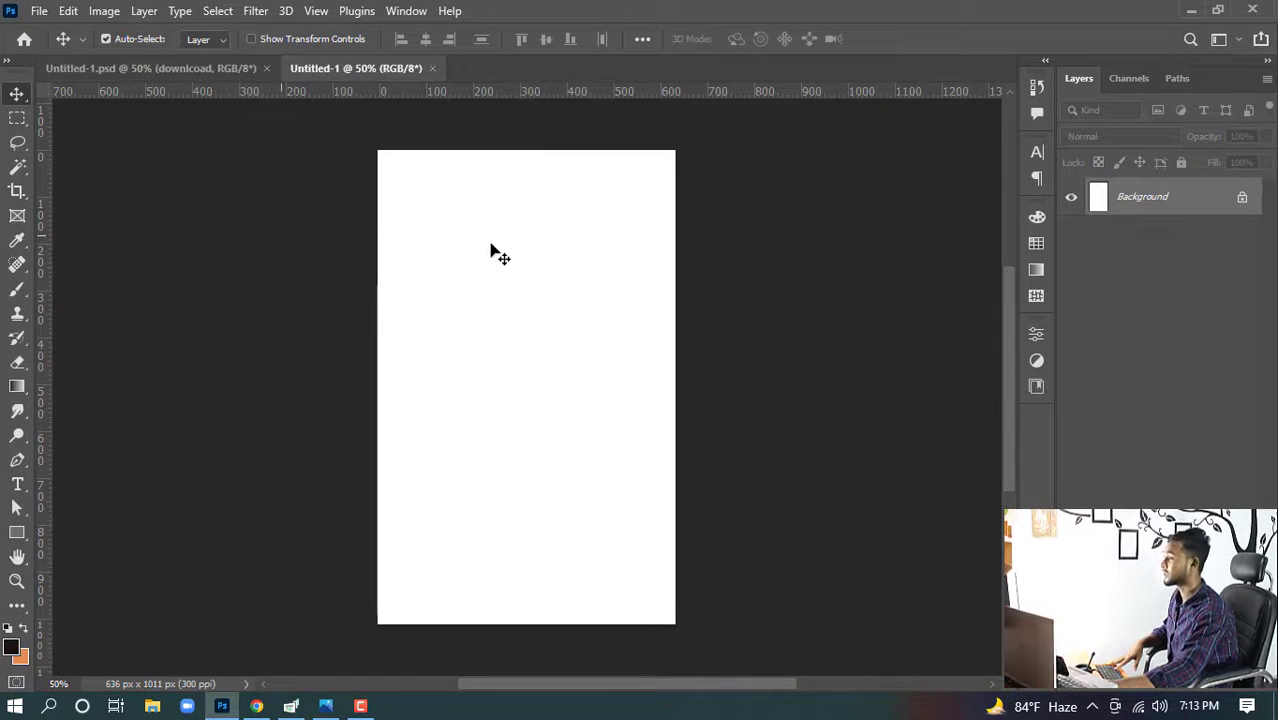
- Copy the school logo from the finished ID card design into the new blank document
scroll(523, 262, "down", 6)
scroll(528, 276, "up", 6)
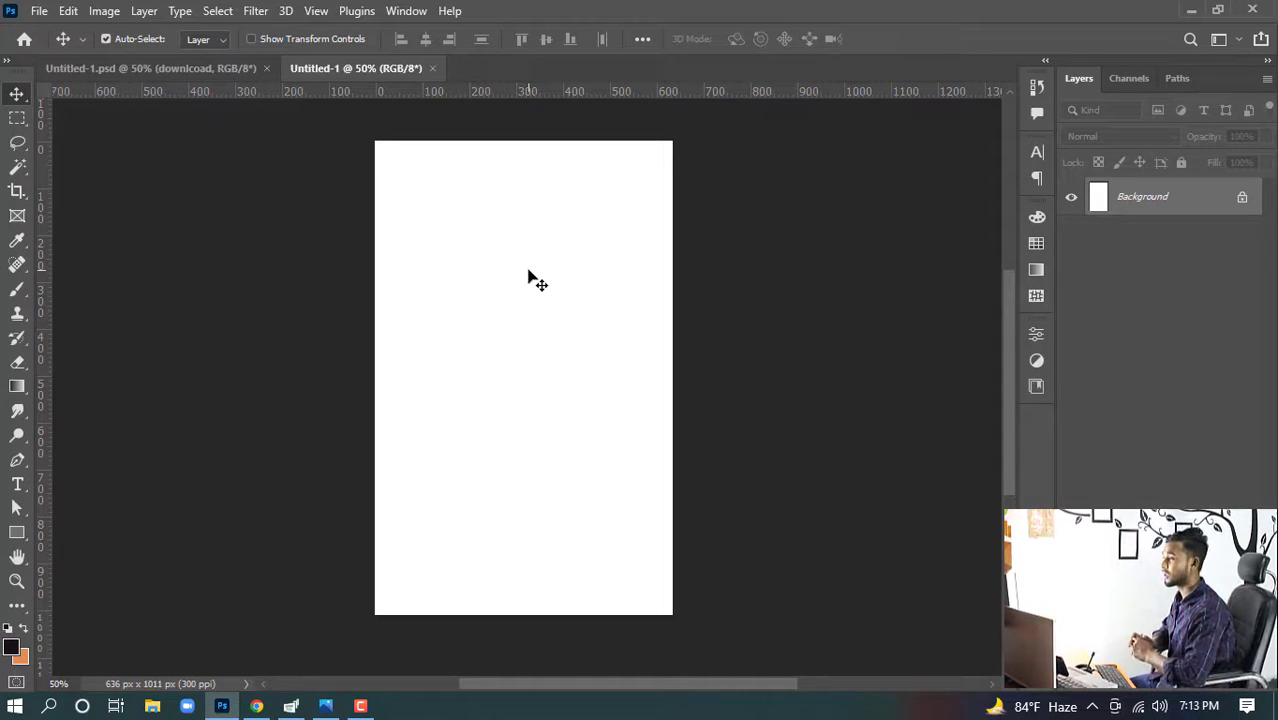
left_click(182, 68)
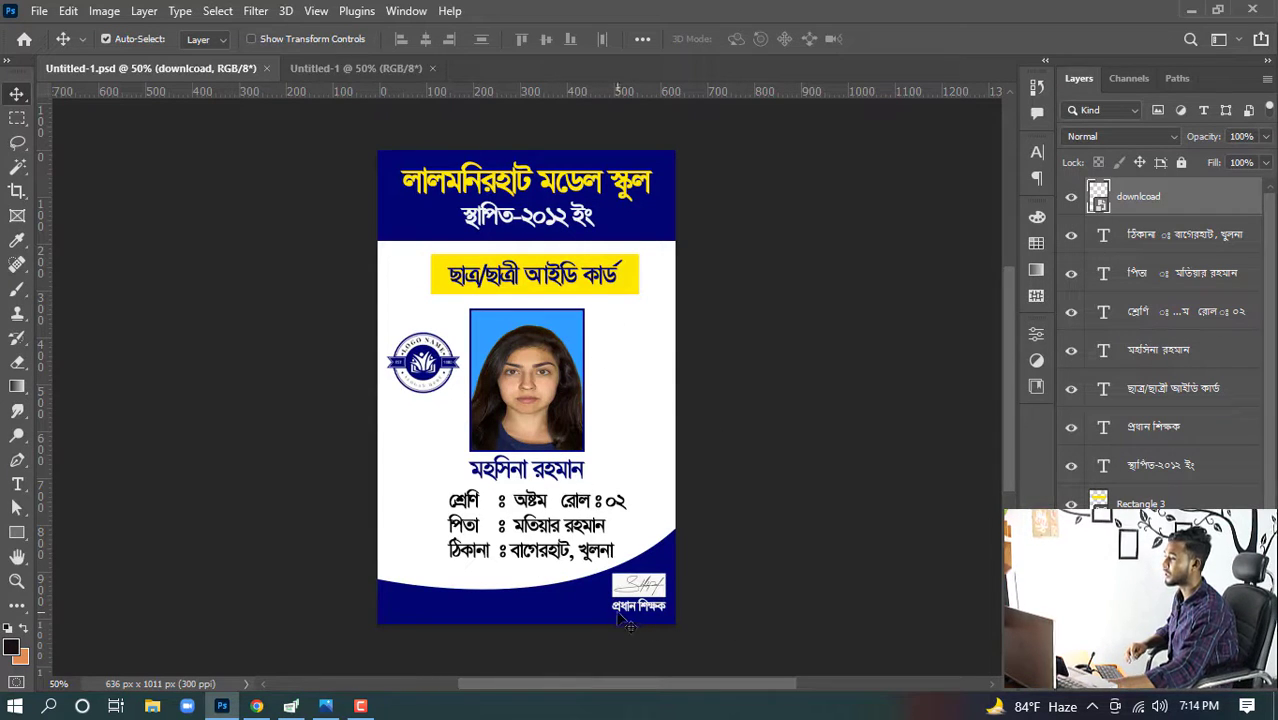
left_click(366, 70)
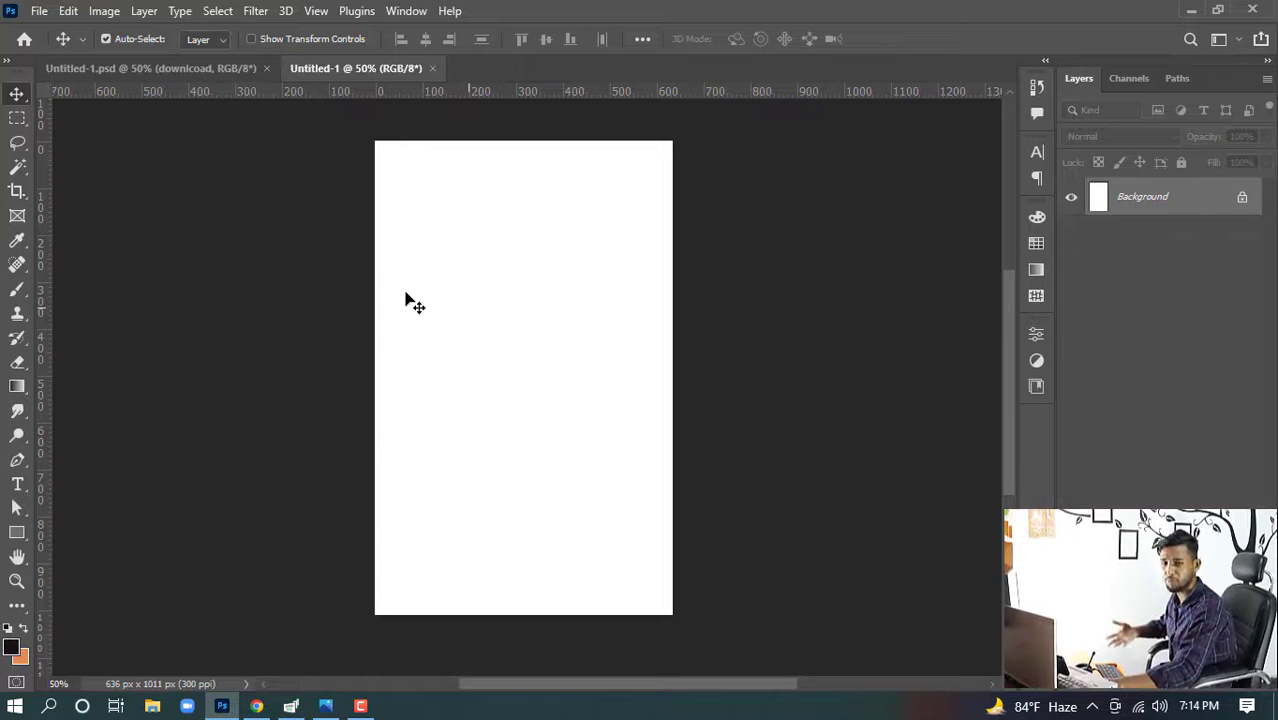
left_click(147, 67)
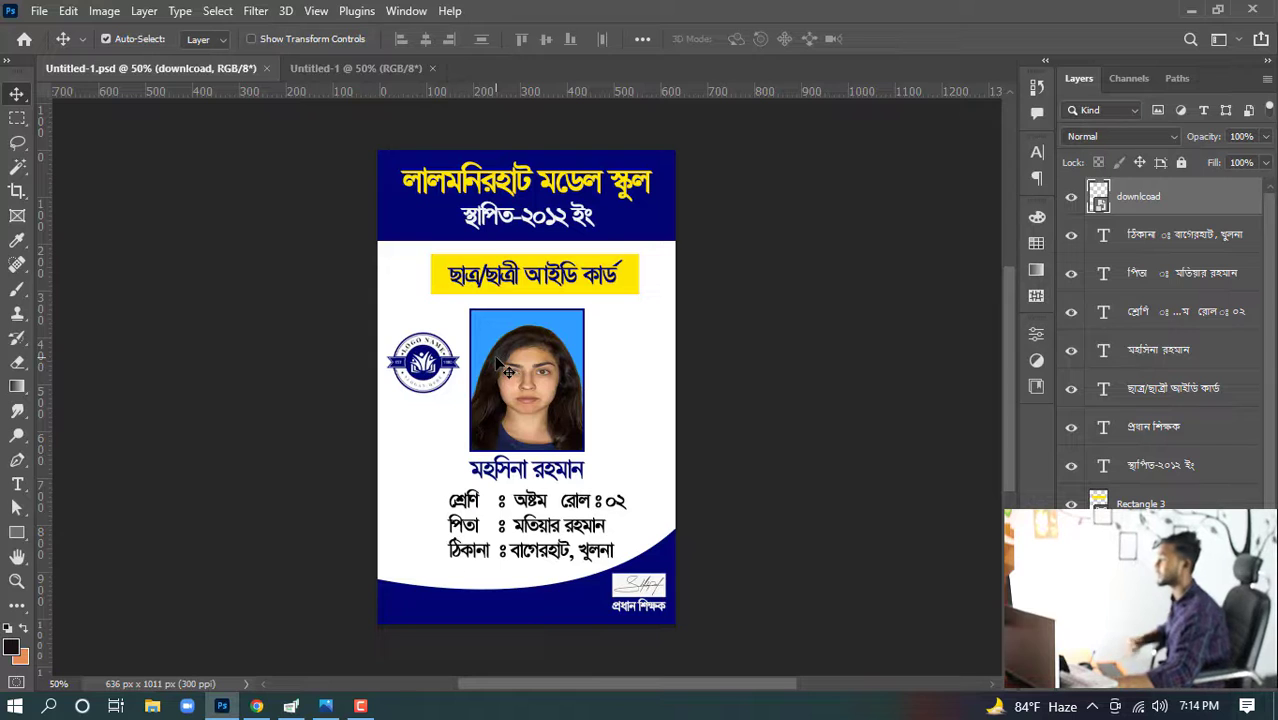
left_click(356, 68)
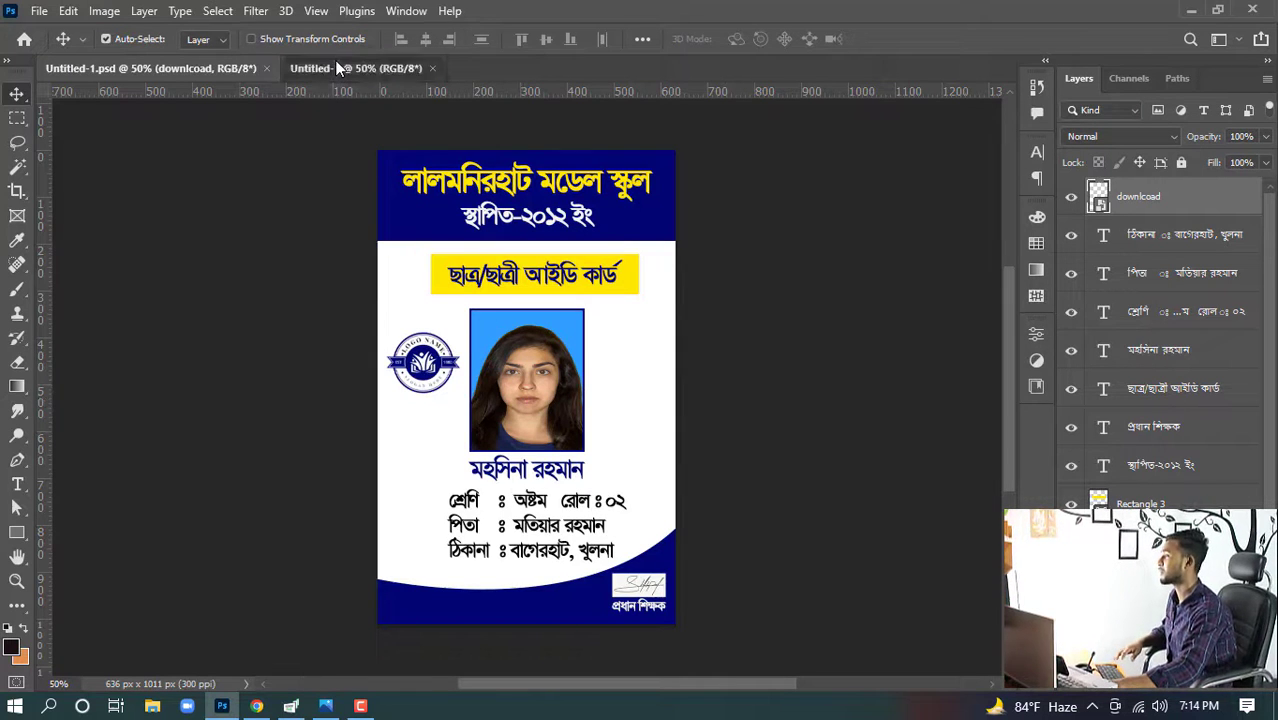
left_click(212, 70)
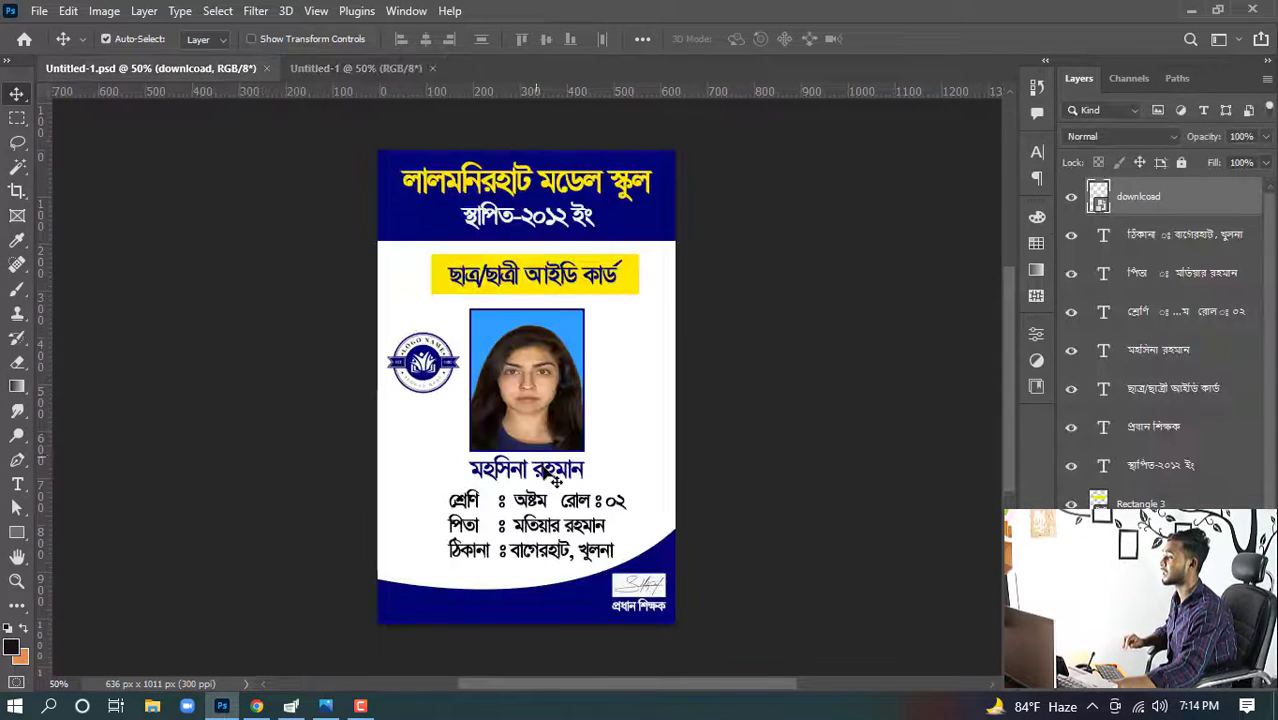
left_click_drag(437, 393, 441, 365)
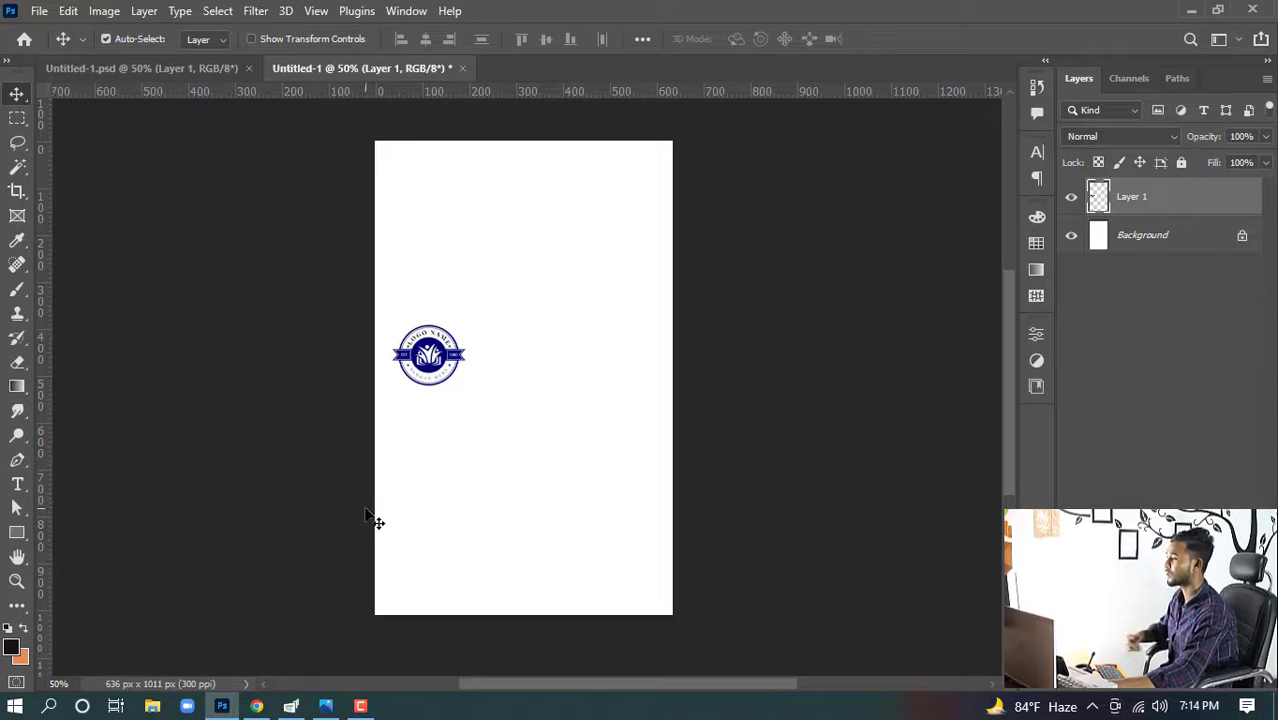
- Draw a rectangle about 637 x 143 px across the card's top and fill it with the logo's navy blue
left_click(17, 533)
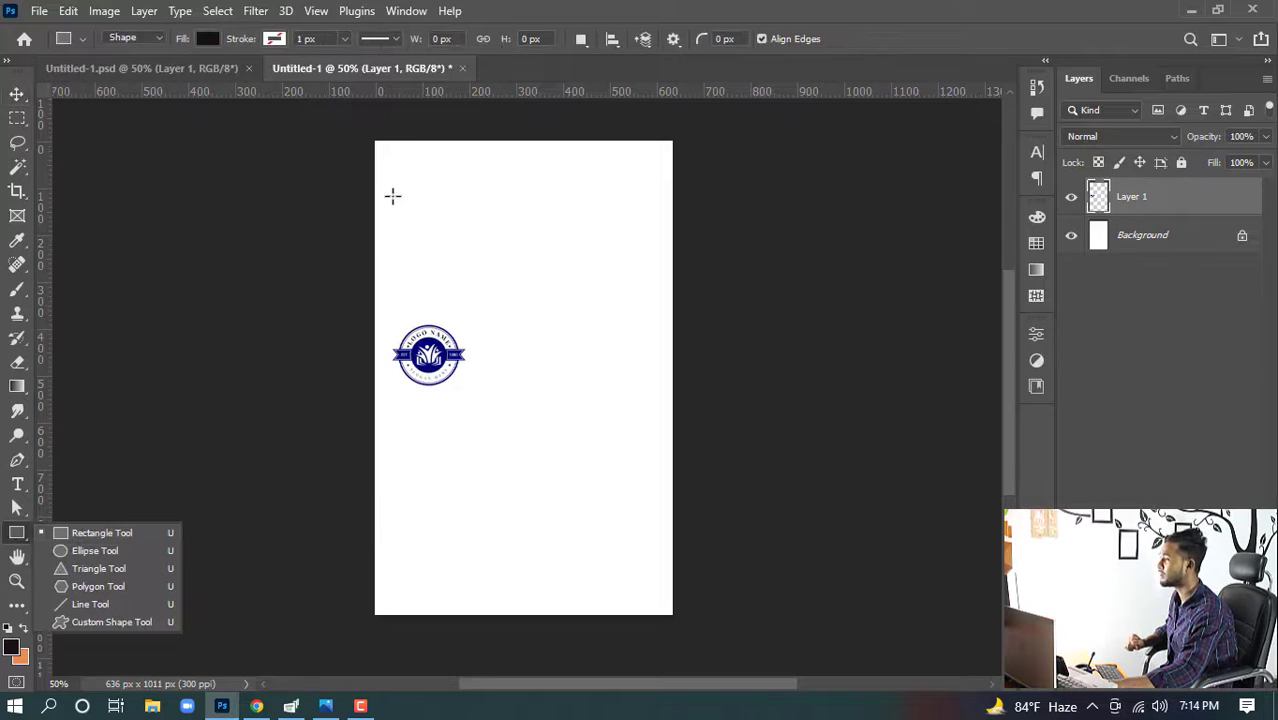
left_click_drag(375, 207, 673, 139)
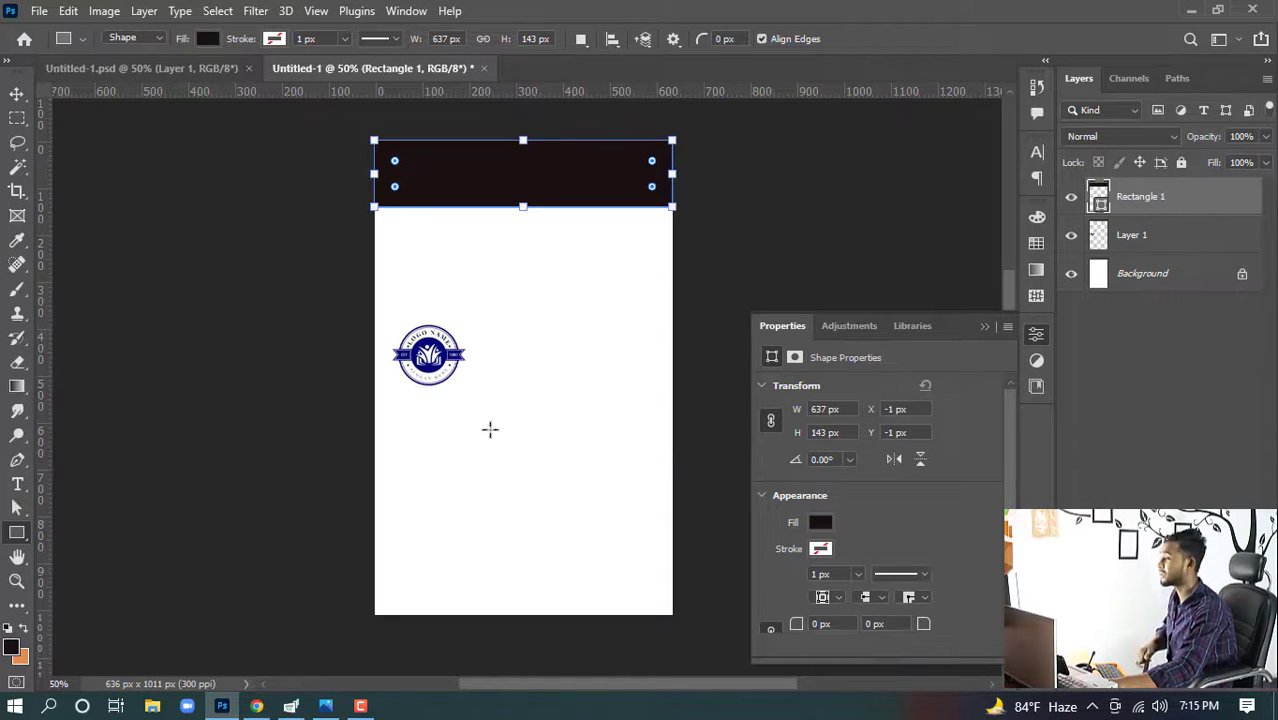
left_click(820, 522)
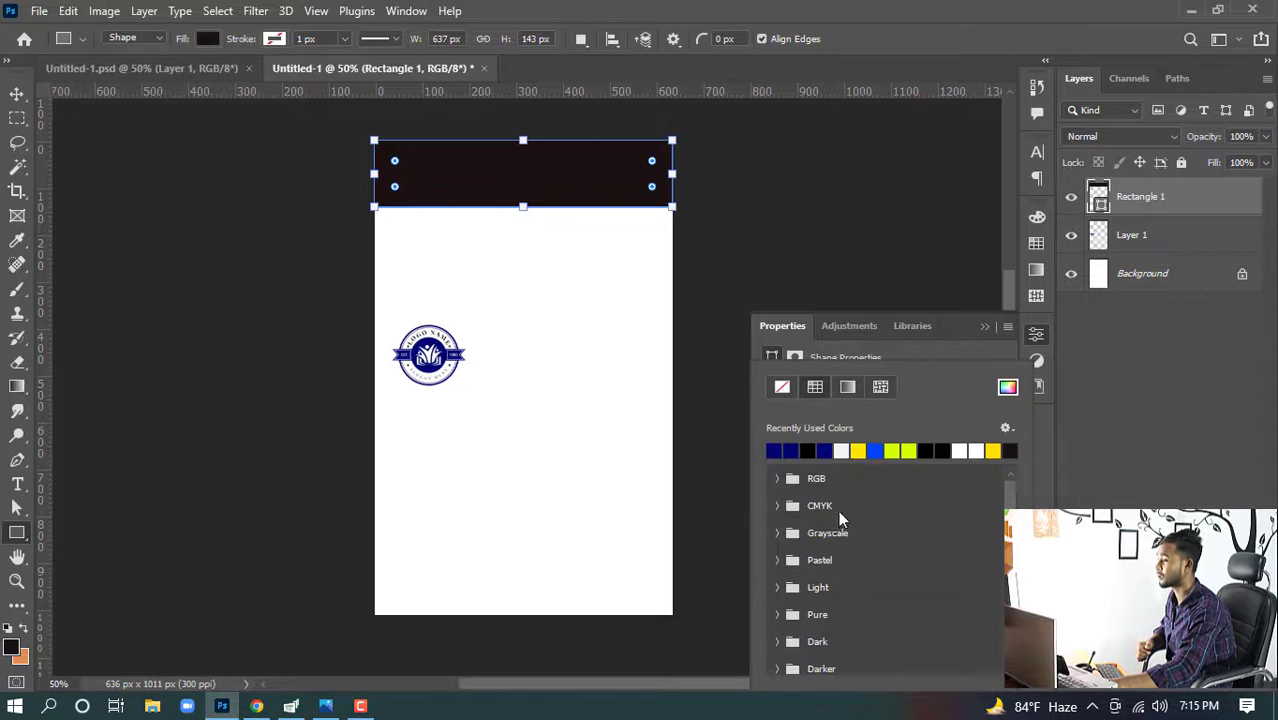
left_click(1008, 387)
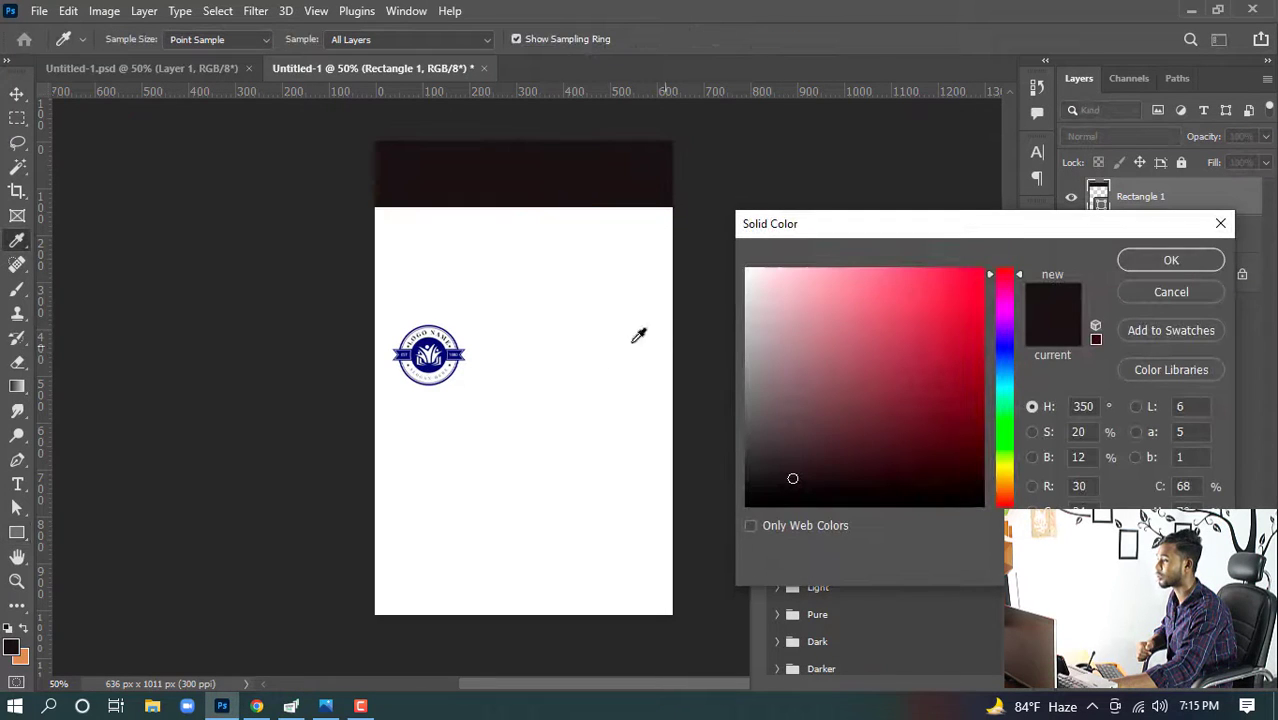
left_click(430, 336)
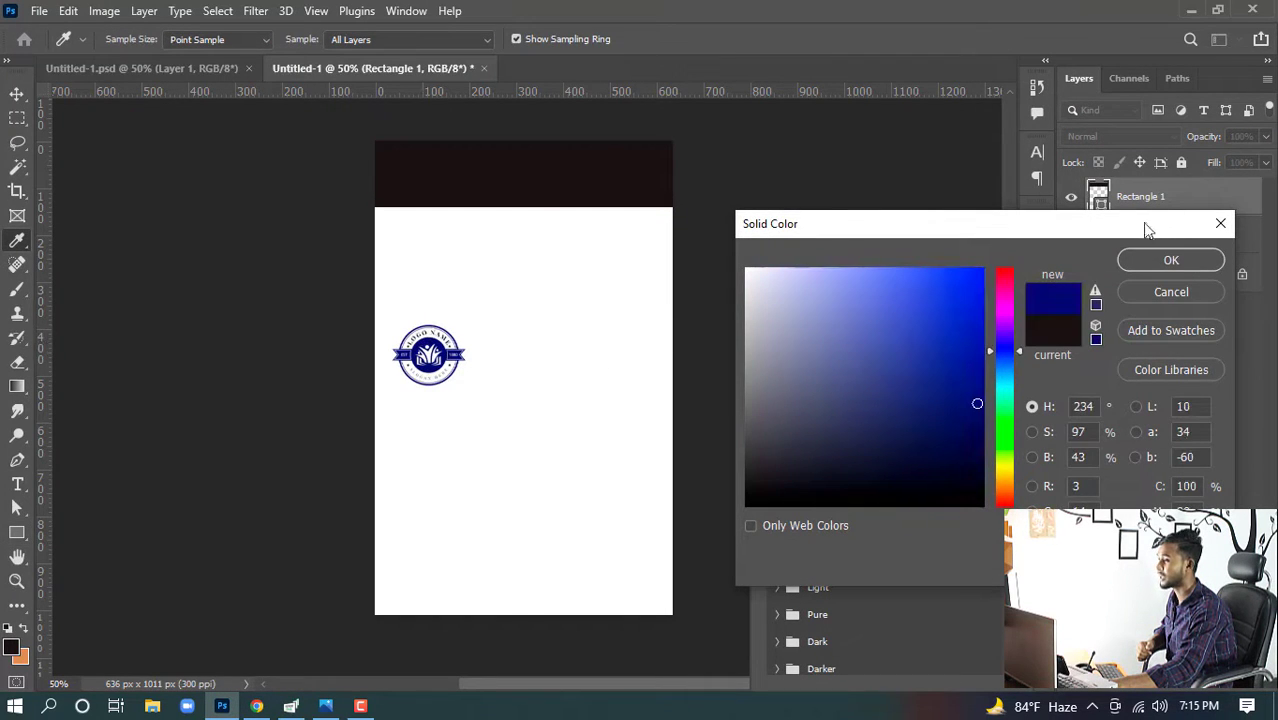
left_click(1168, 259)
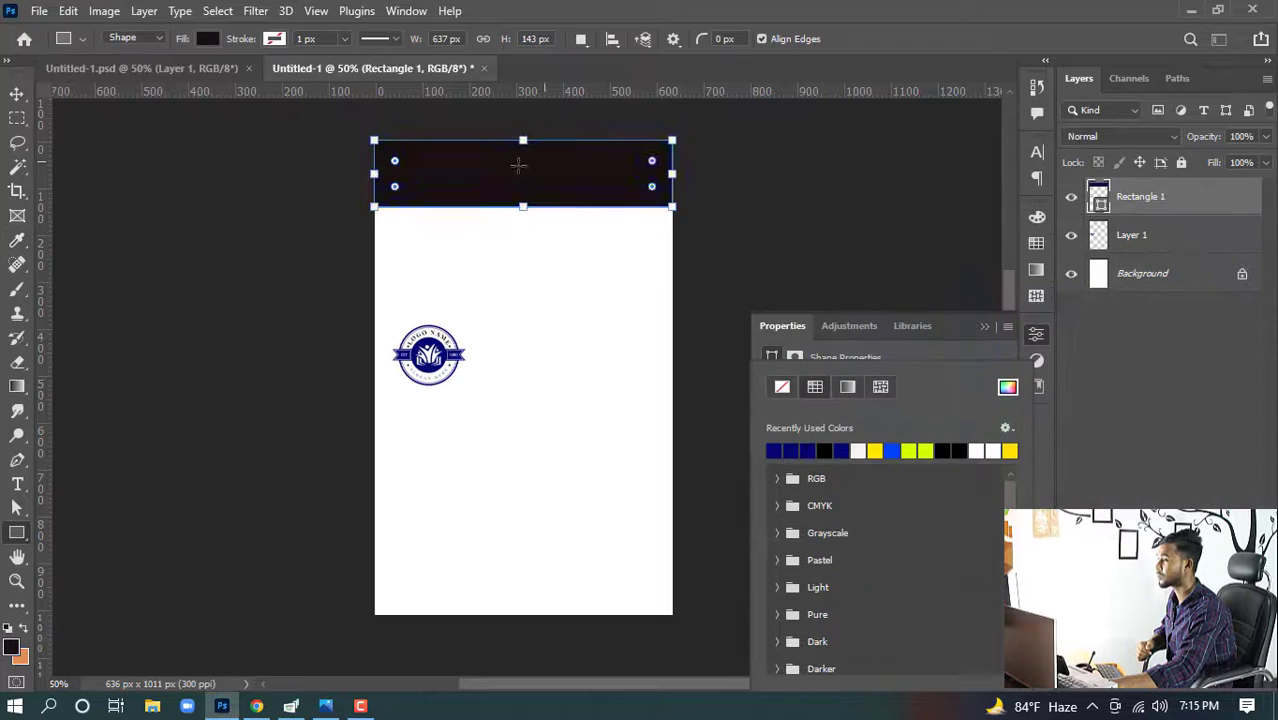
left_click(16, 93)
left_click(984, 327)
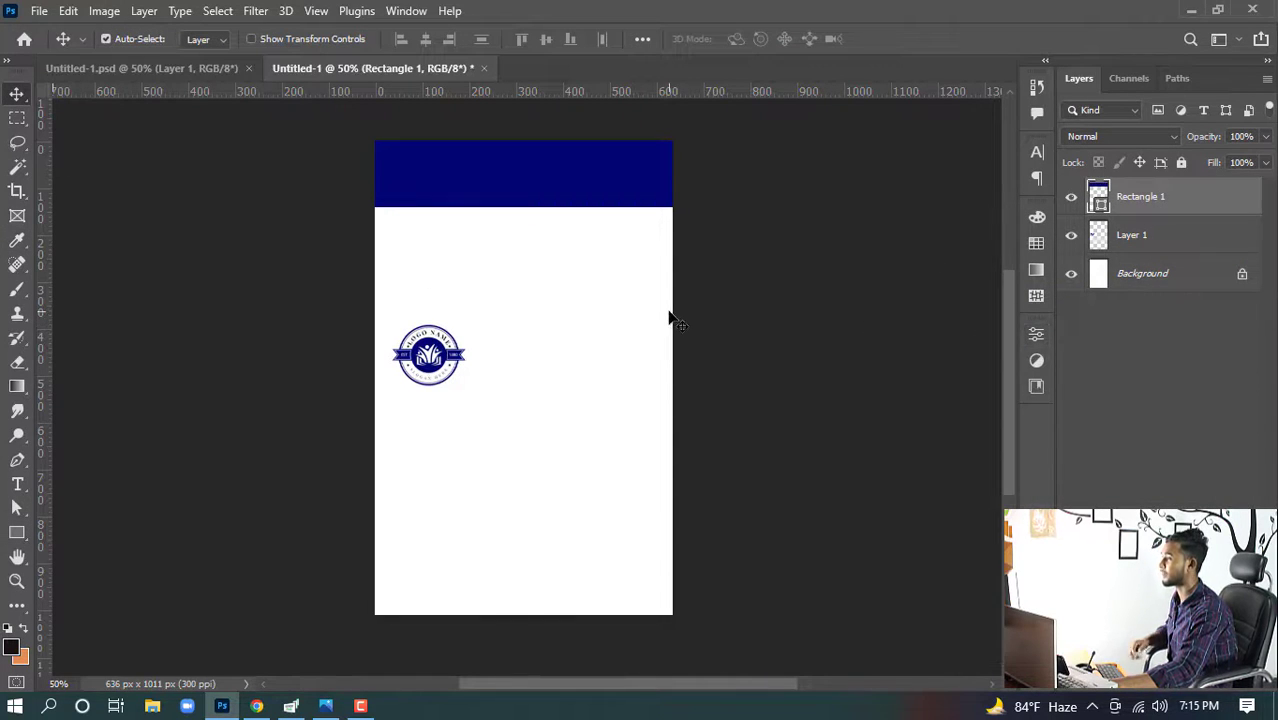
- Draw a second rectangle about 389 x 84 px below the header and fill it with yellow
left_click(132, 74)
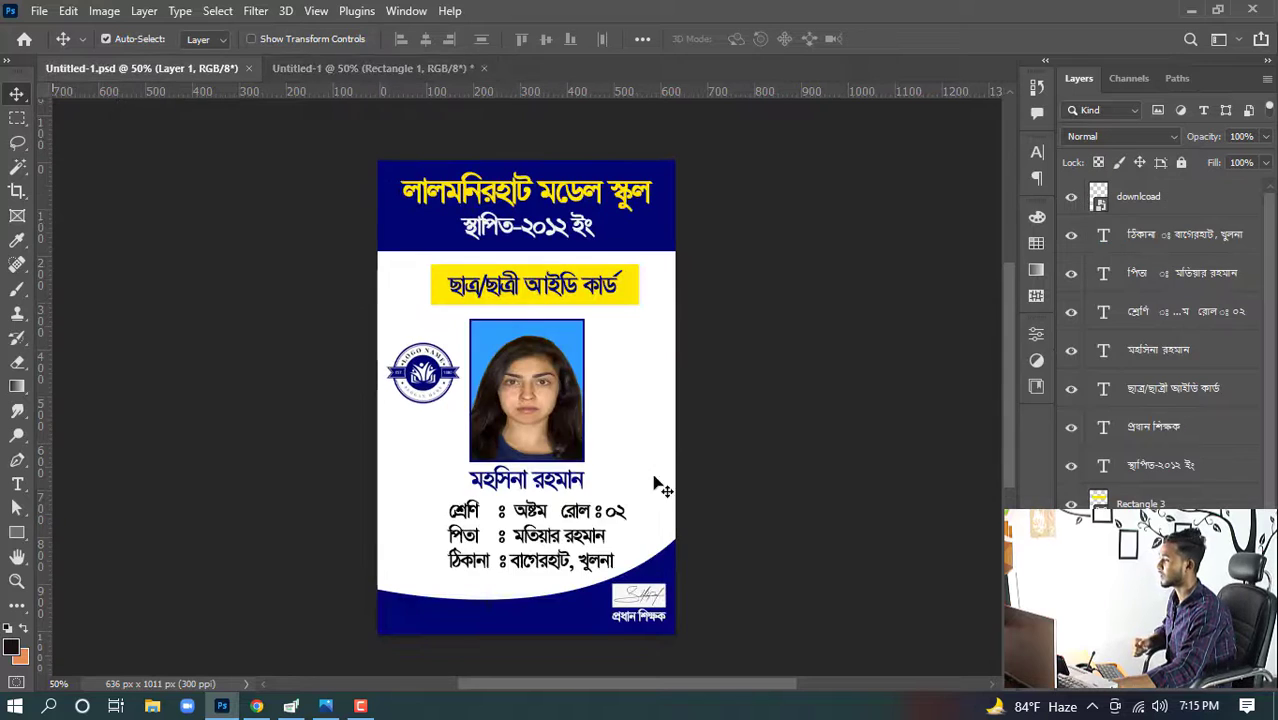
left_click(373, 69)
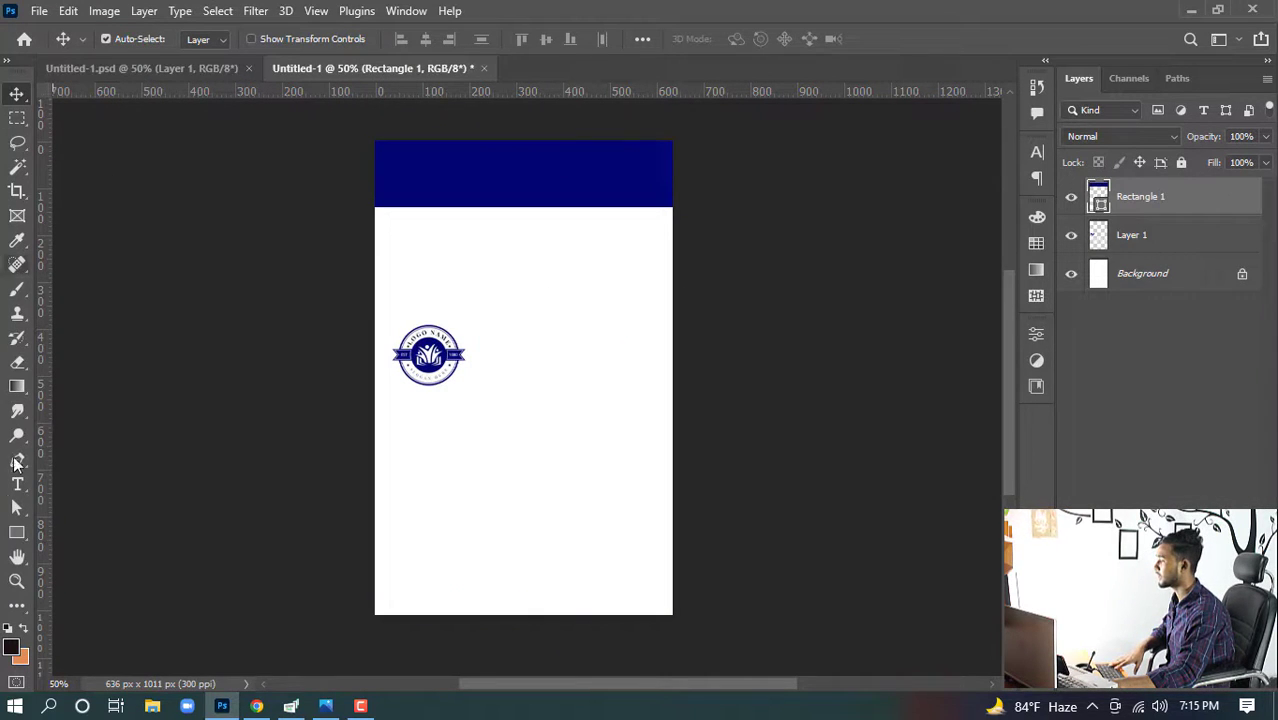
left_click(16, 537)
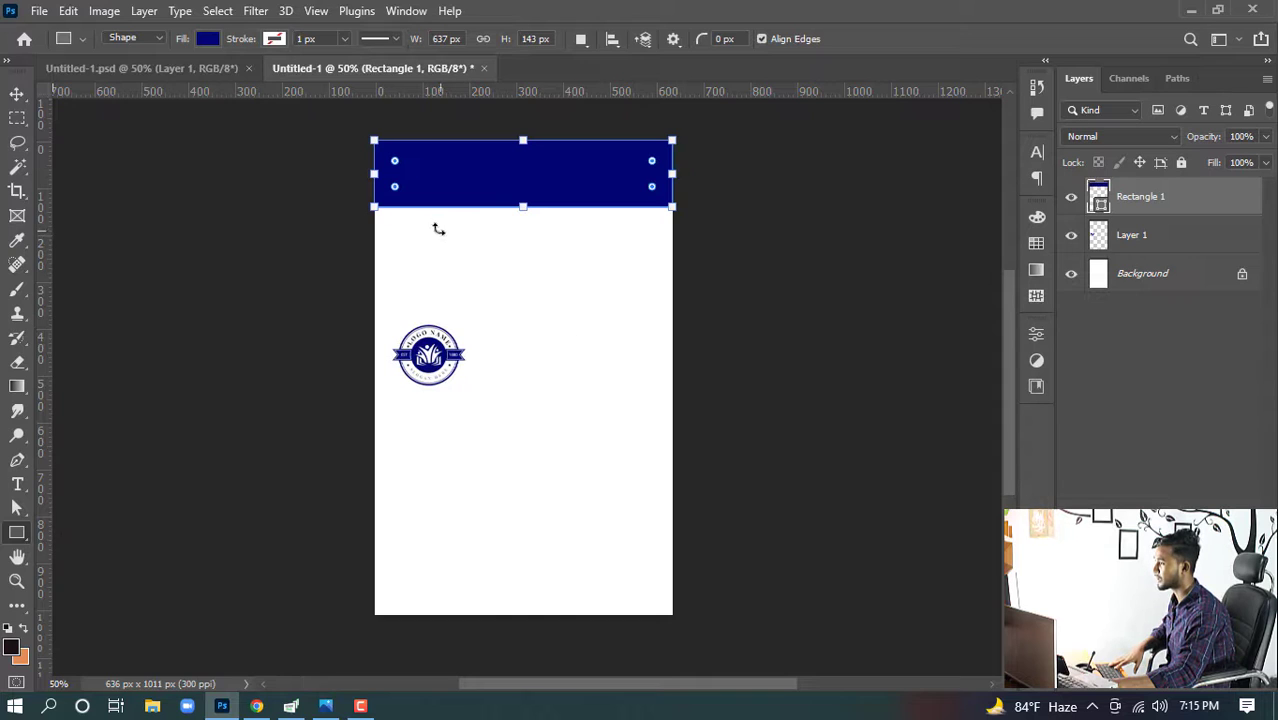
left_click_drag(449, 238, 631, 277)
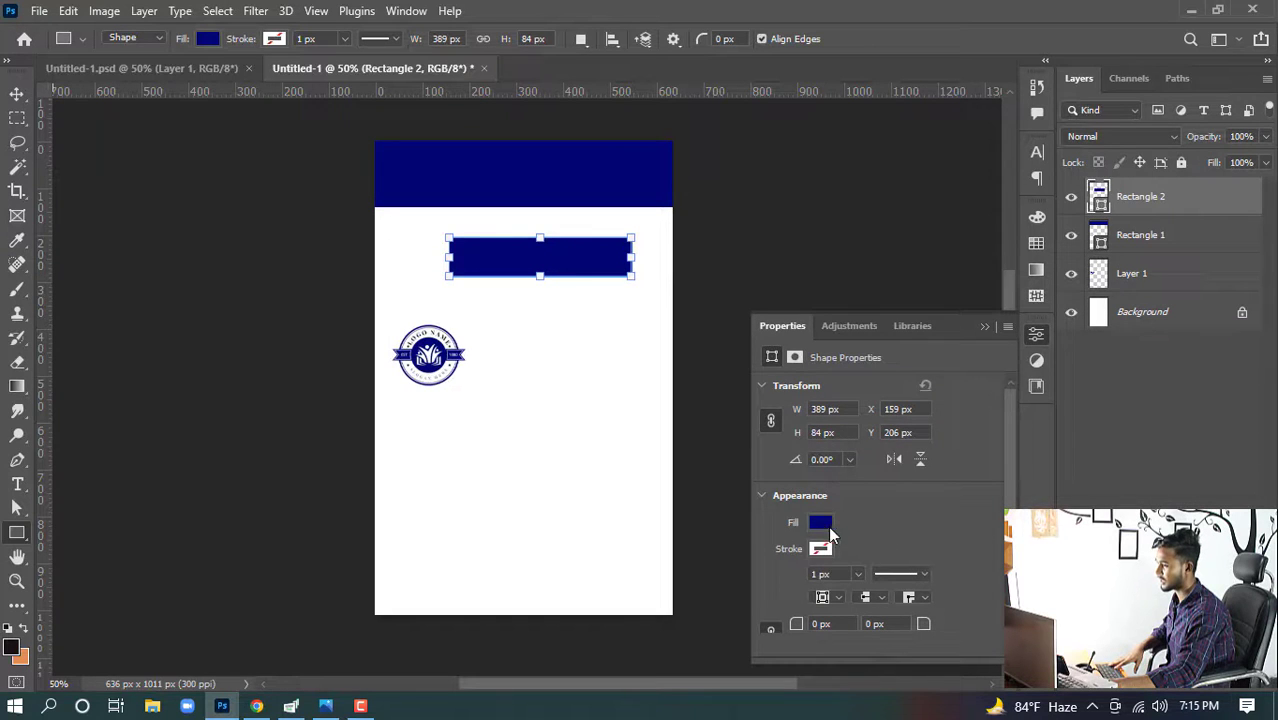
left_click(820, 525)
left_click(875, 451)
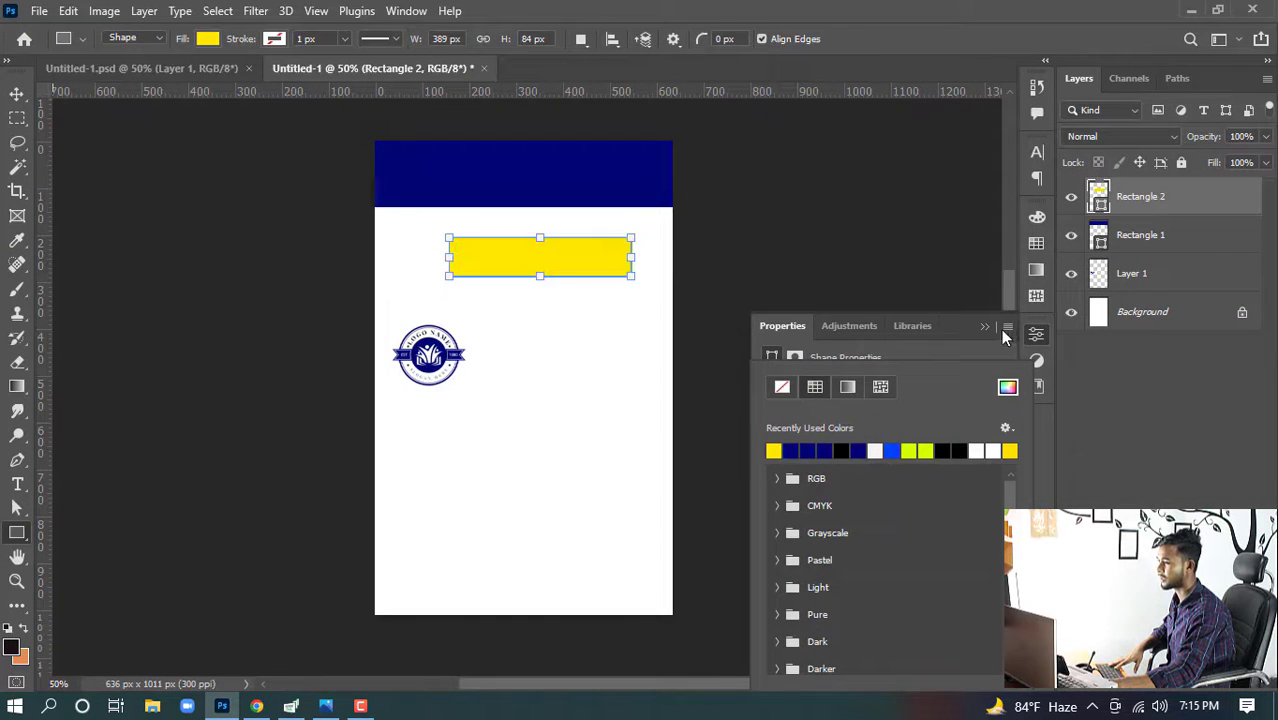
left_click(985, 326)
left_click(985, 326)
- Move the yellow rectangle slightly up and center it horizontally on the canvas, then deselect
key("v")
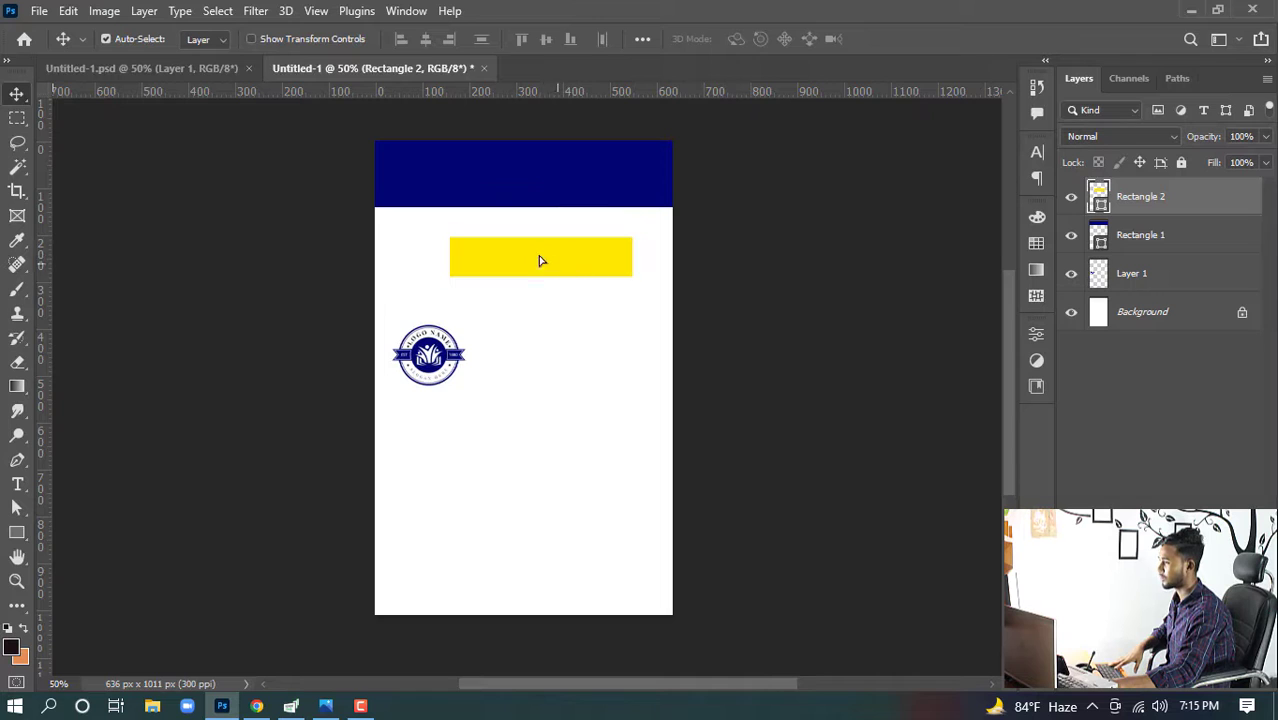
mouse_move(556, 270)
left_mouse_down()
mouse_move(536, 257)
mouse_move(551, 259)
left_mouse_up()
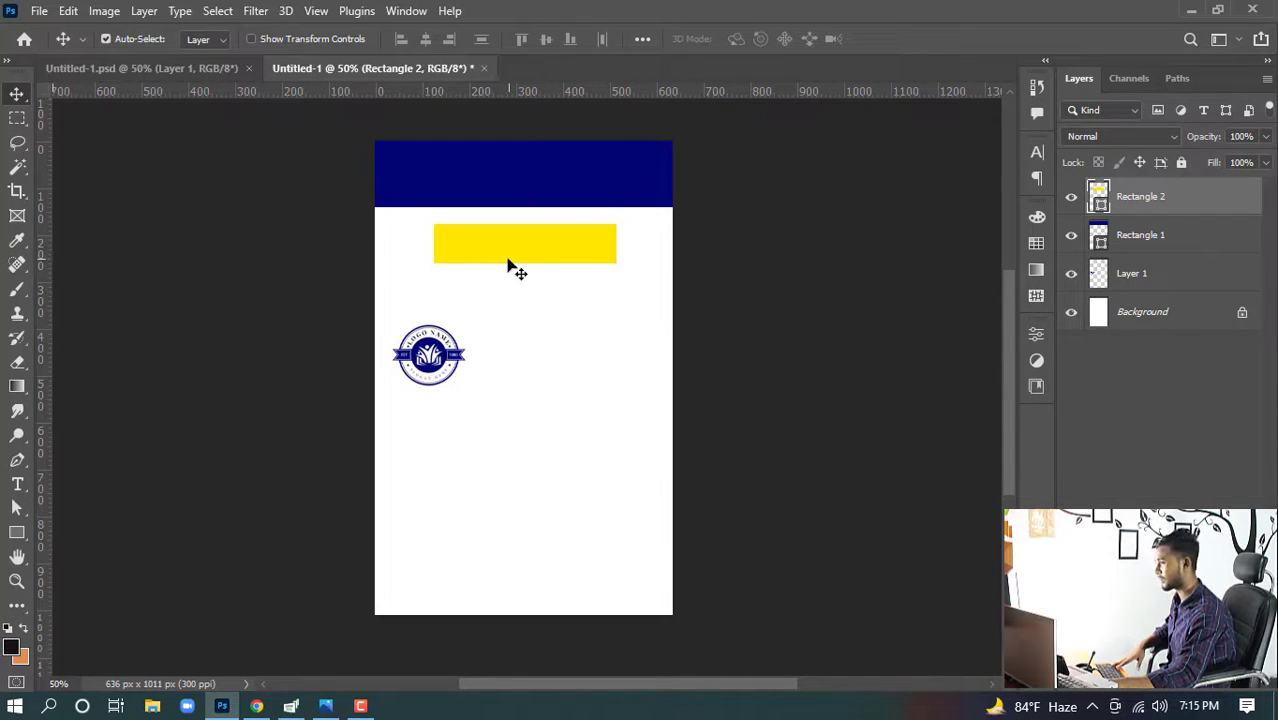
key("ctrl")
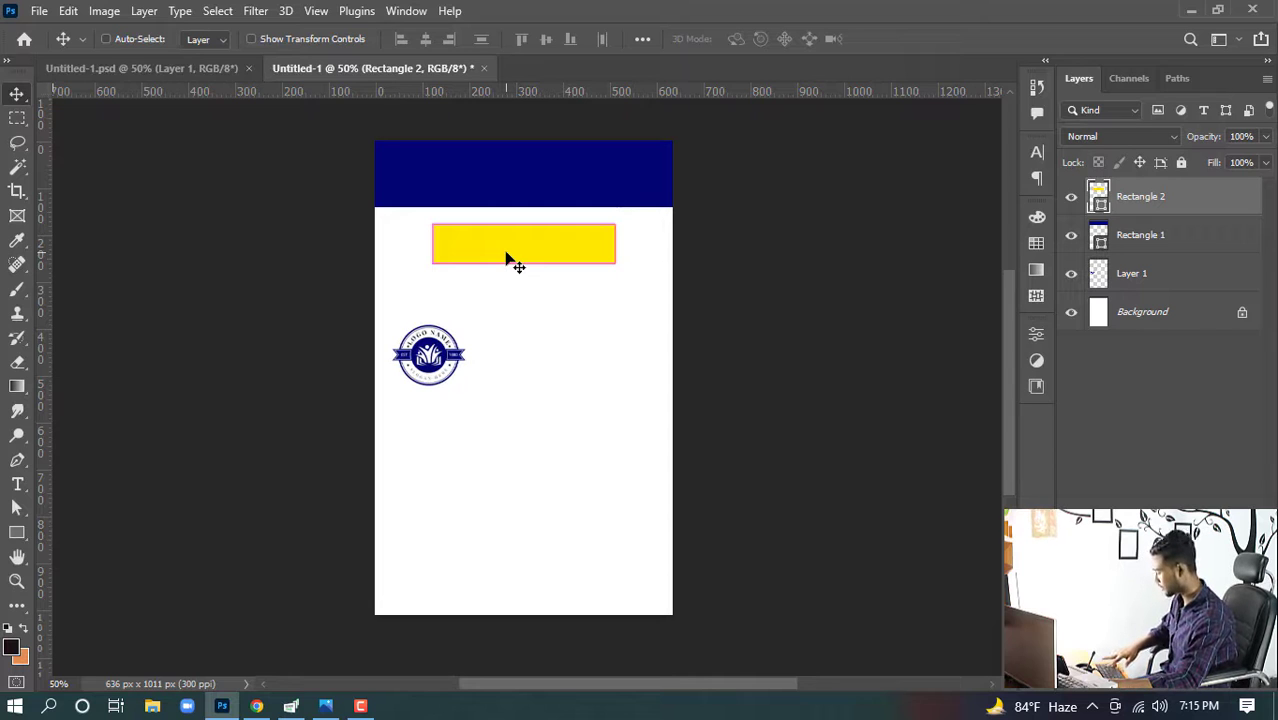
key("ctrl+a")
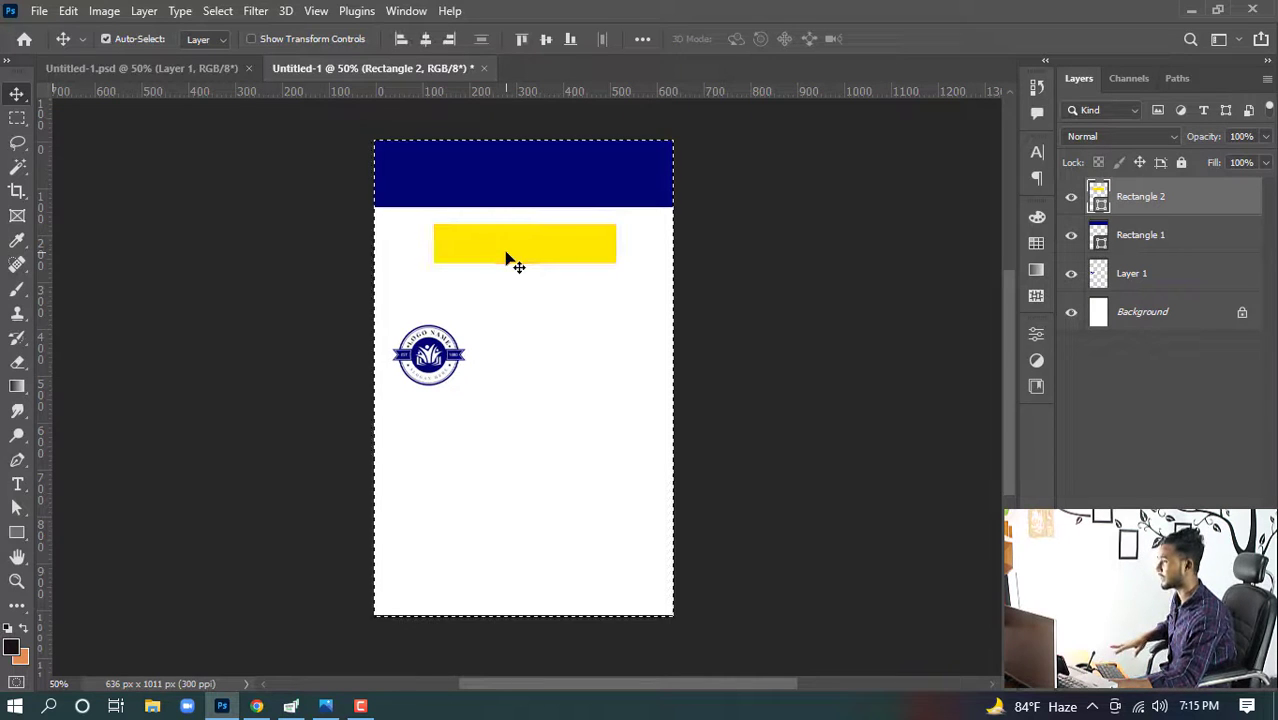
left_click(429, 43)
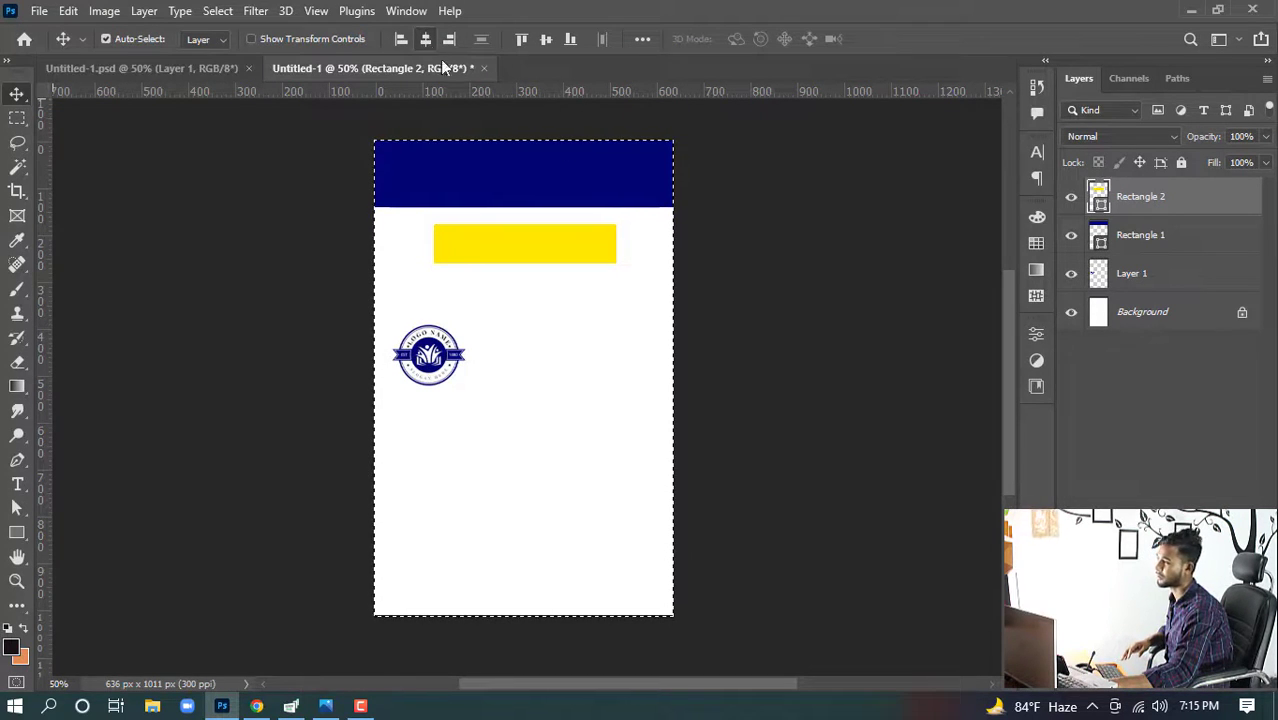
key("ctrl+d")
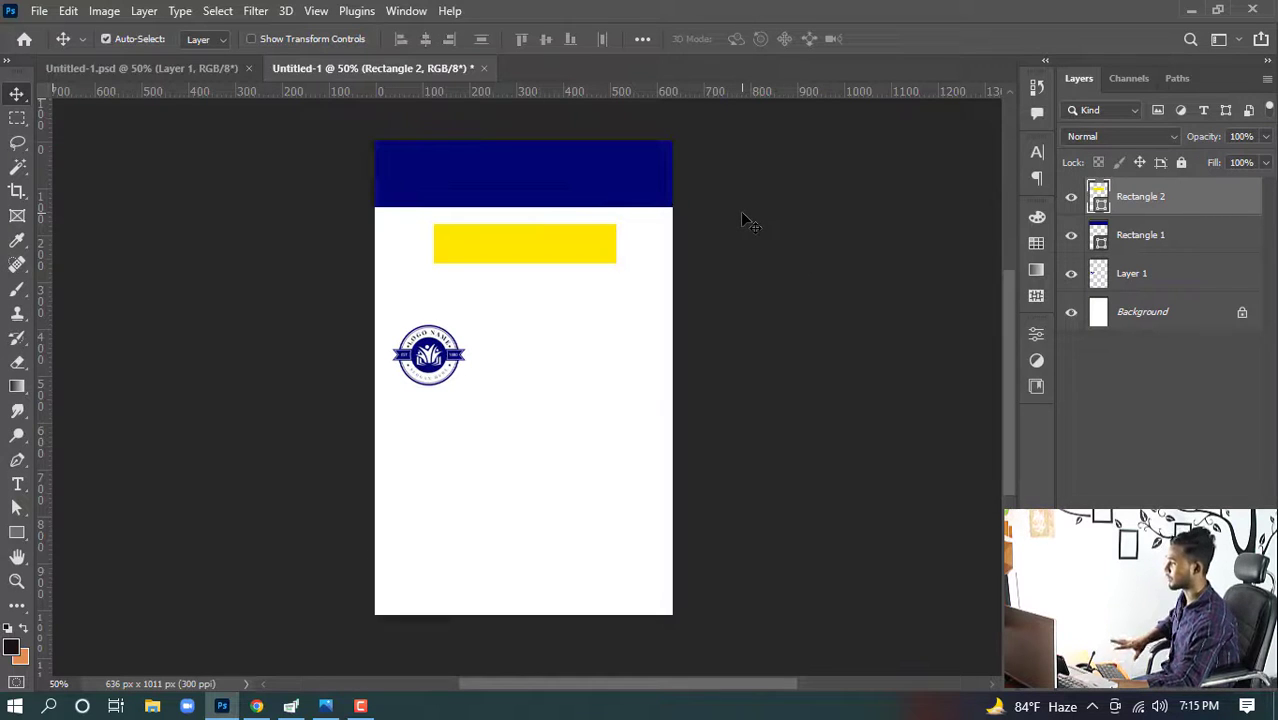
left_click(150, 67)
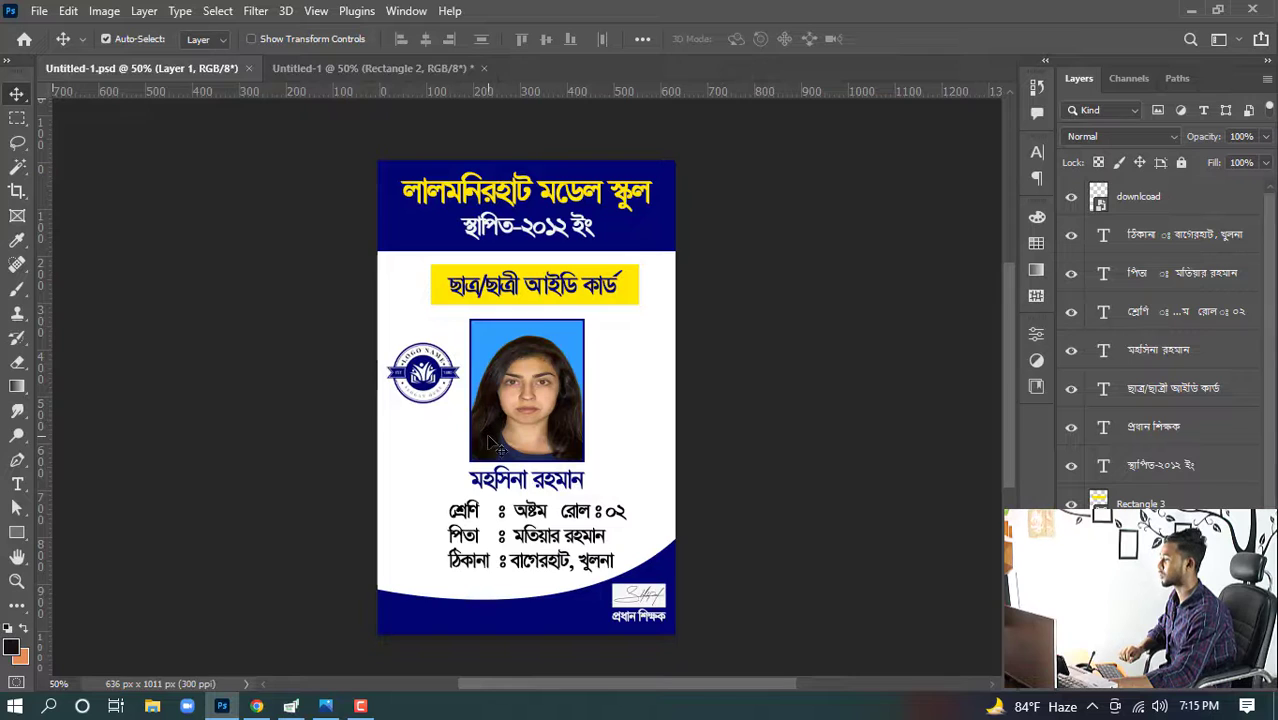
left_click(364, 78)
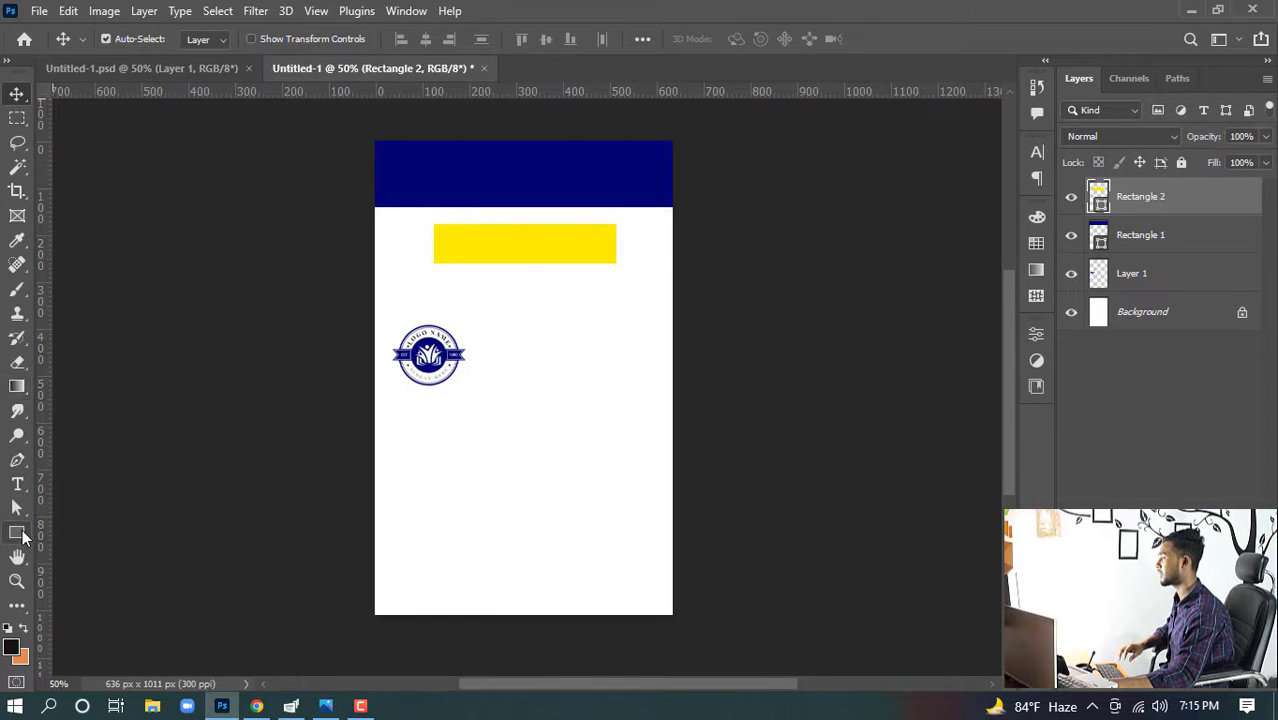
- Create a rectangle 0.8 in wide and 1 in tall with the Rectangle tool for the photo frame
left_click(18, 534)
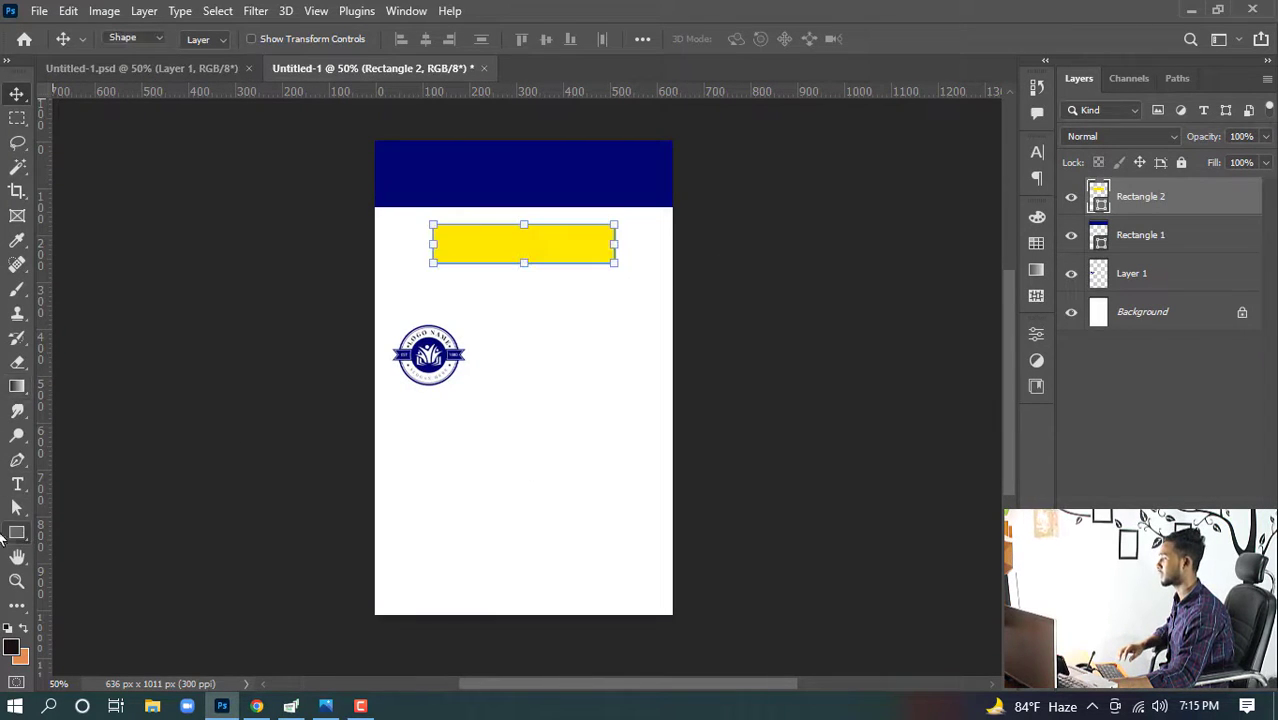
left_click(508, 392)
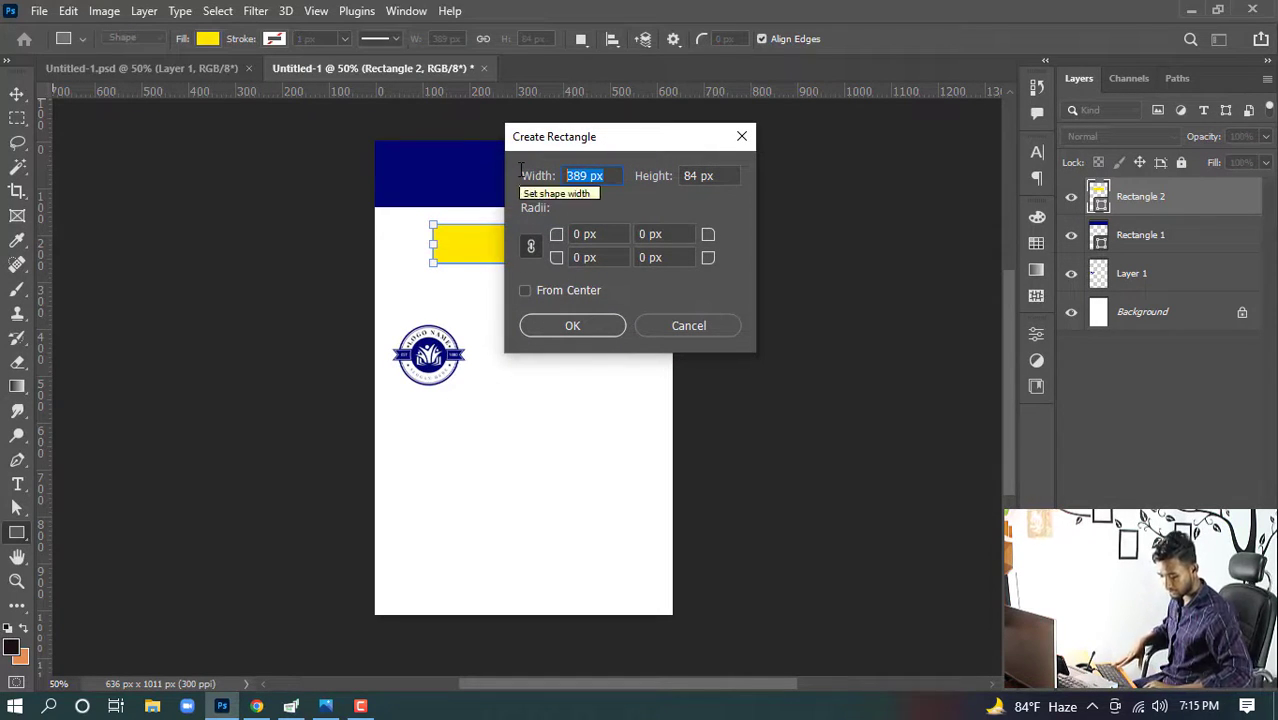
key("BackSpace")
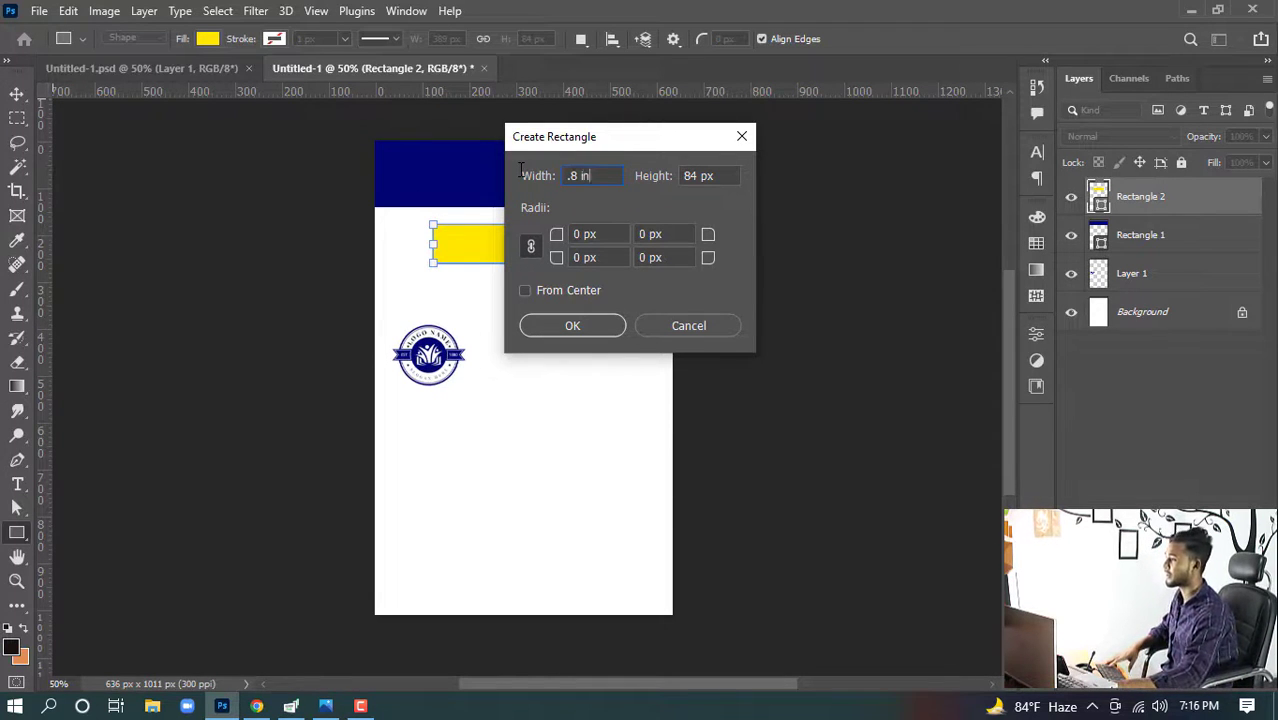
left_click_drag(726, 175, 652, 166)
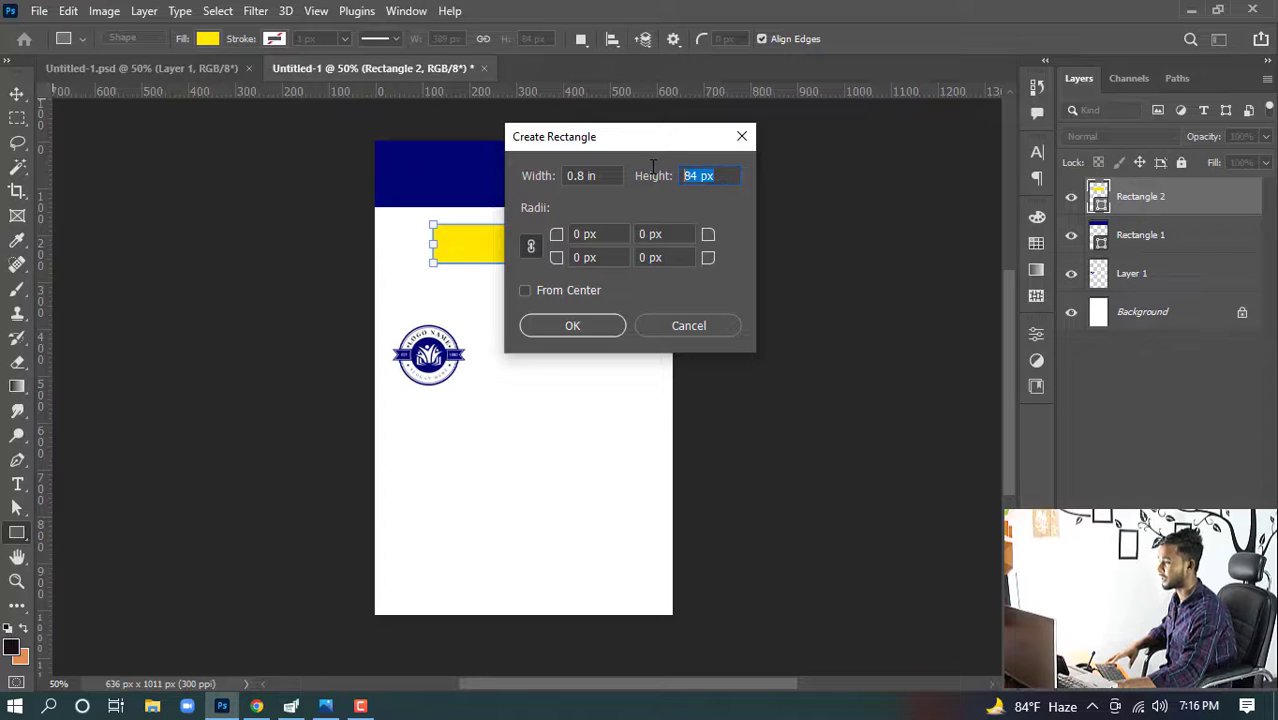
type("1 in")
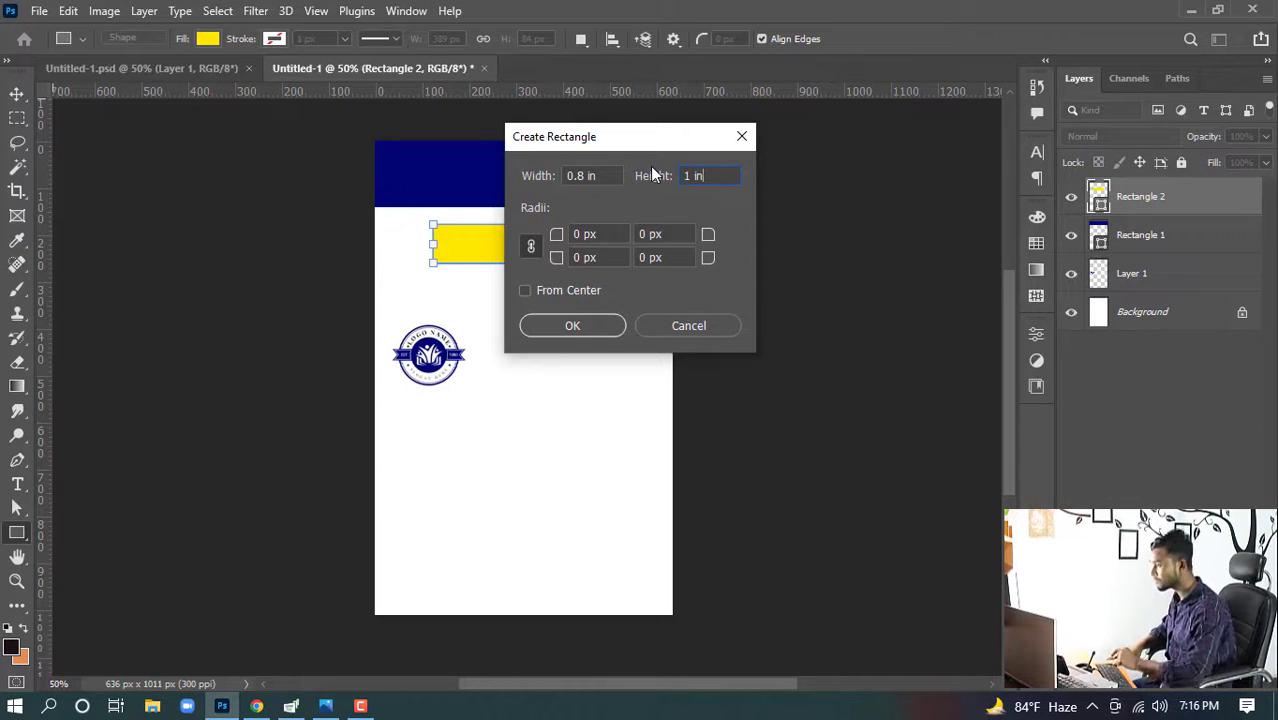
left_click(583, 325)
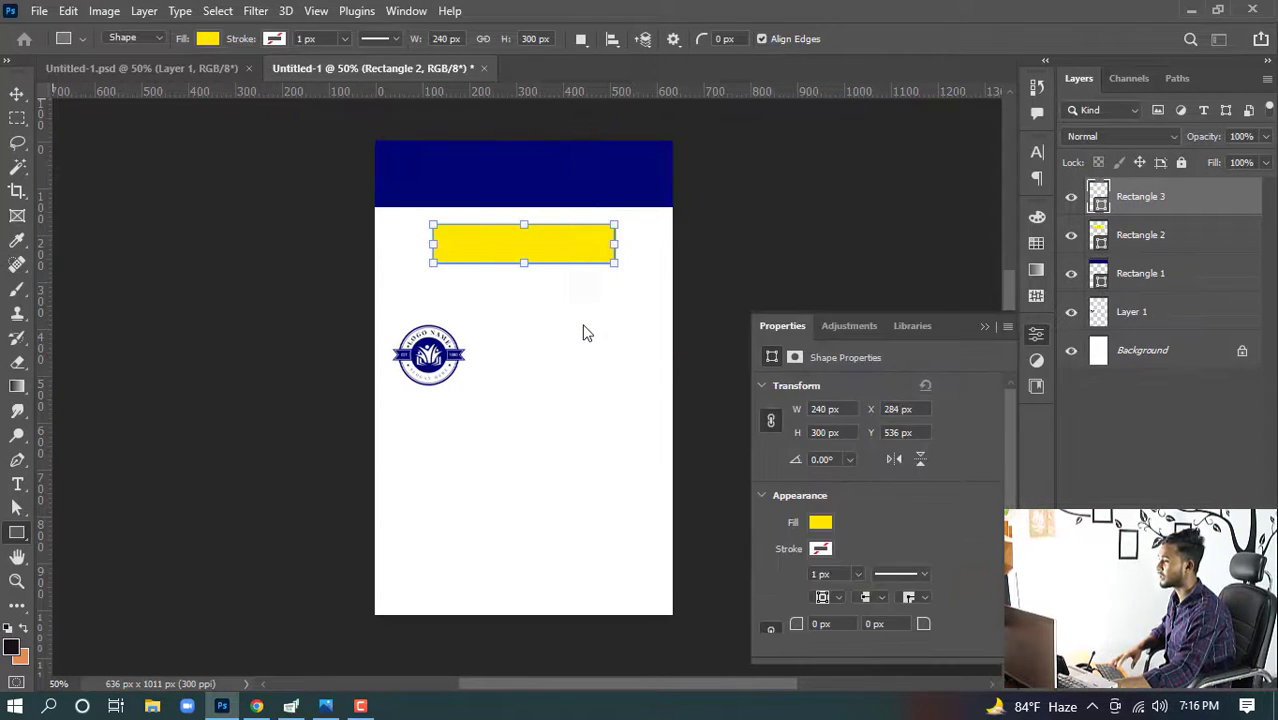
- Remove the new rectangle's fill and give it a 5 px navy blue stroke
left_click(985, 327)
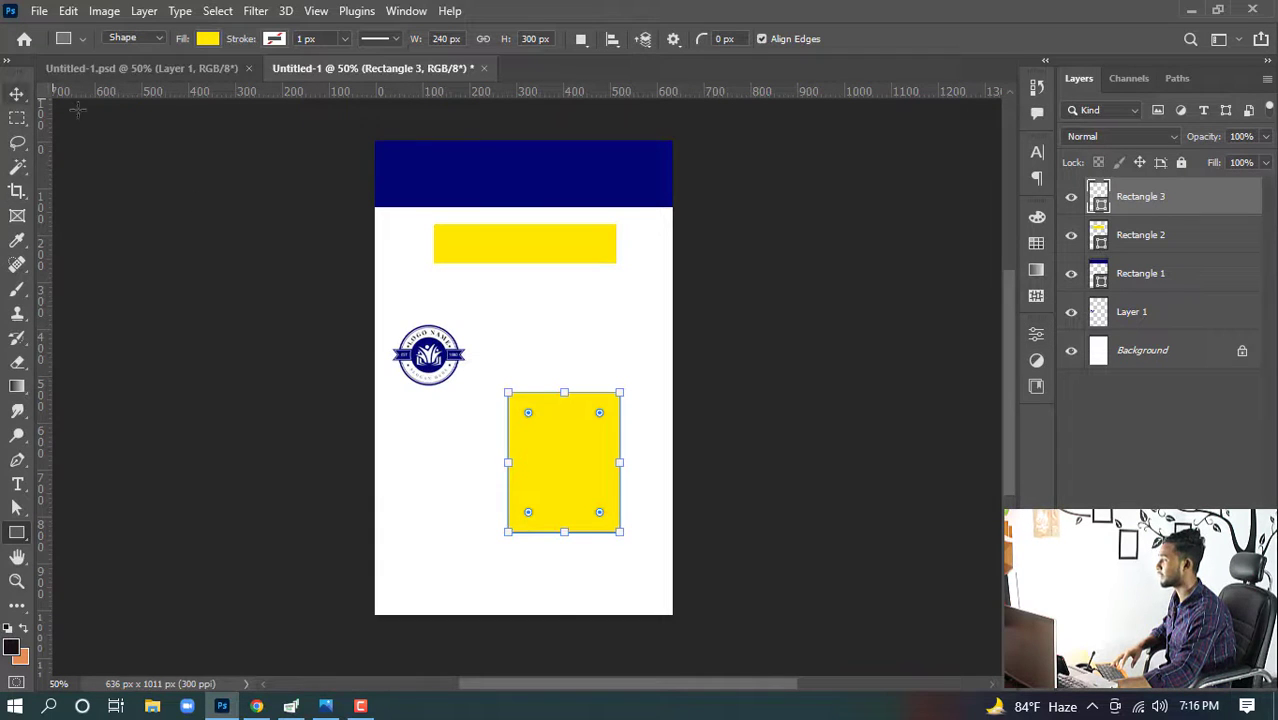
left_click(199, 38)
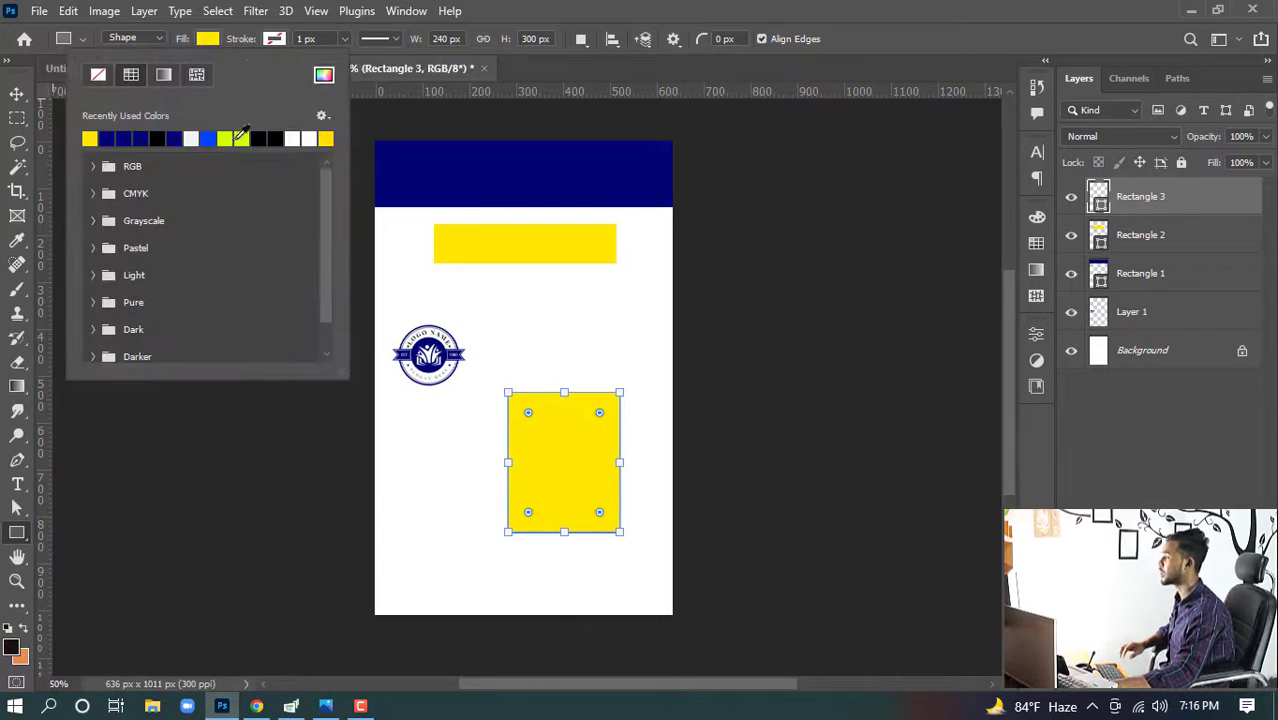
left_click(100, 75)
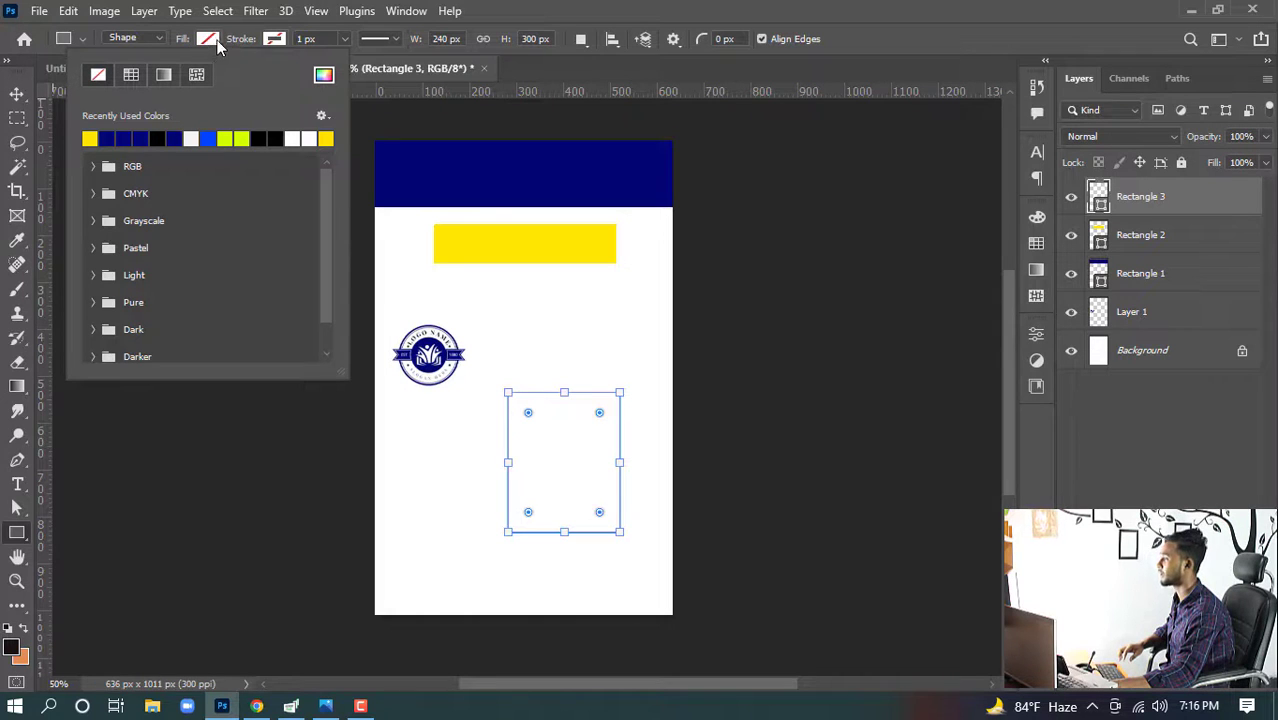
left_click(274, 38)
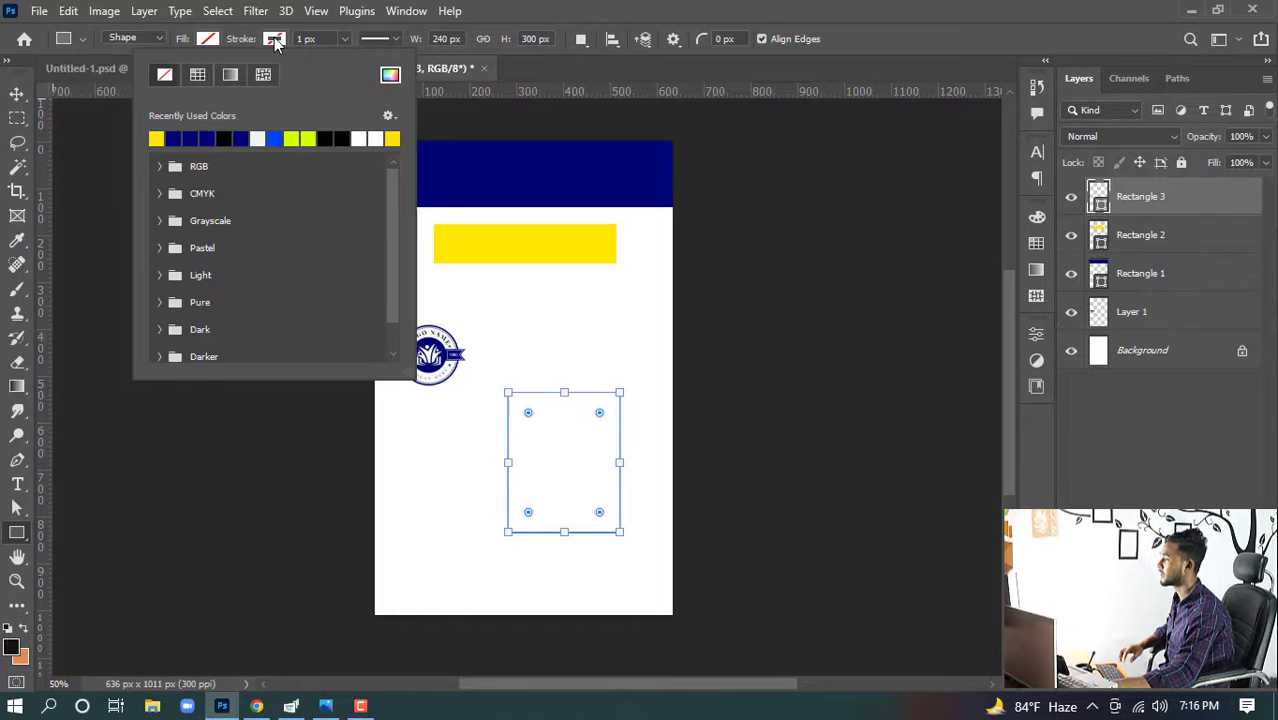
left_click(177, 140)
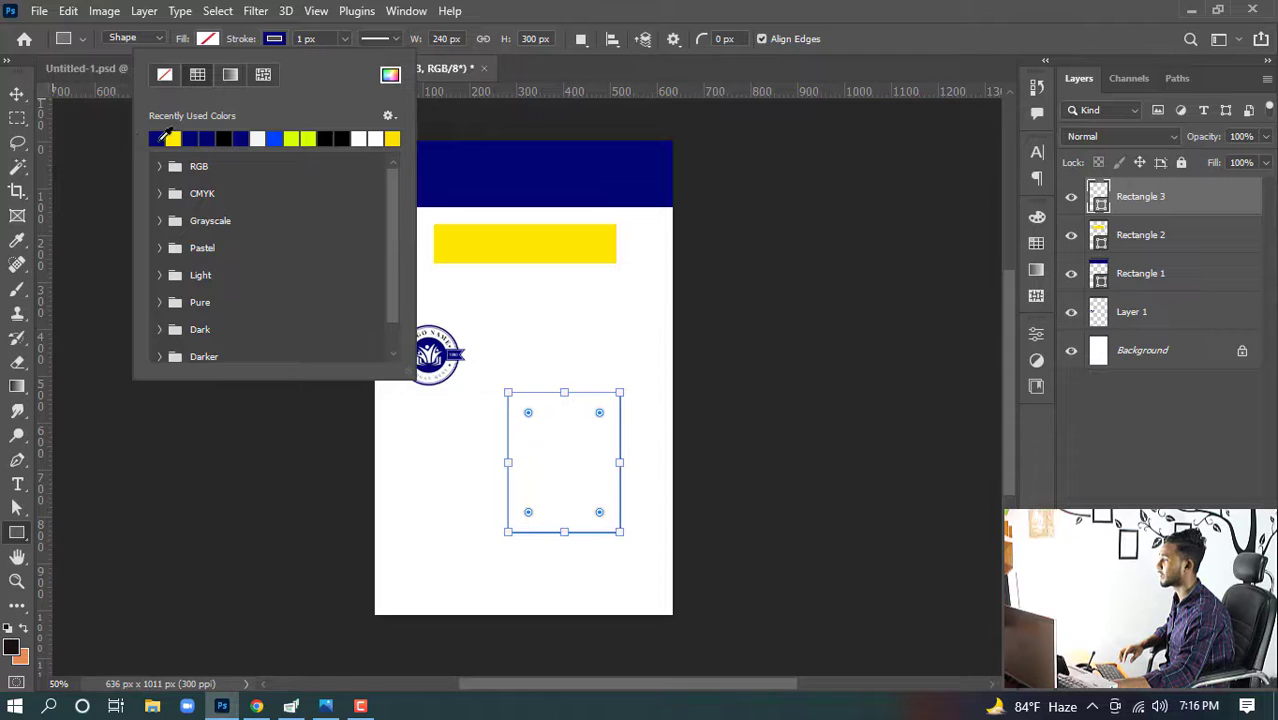
left_click(344, 40)
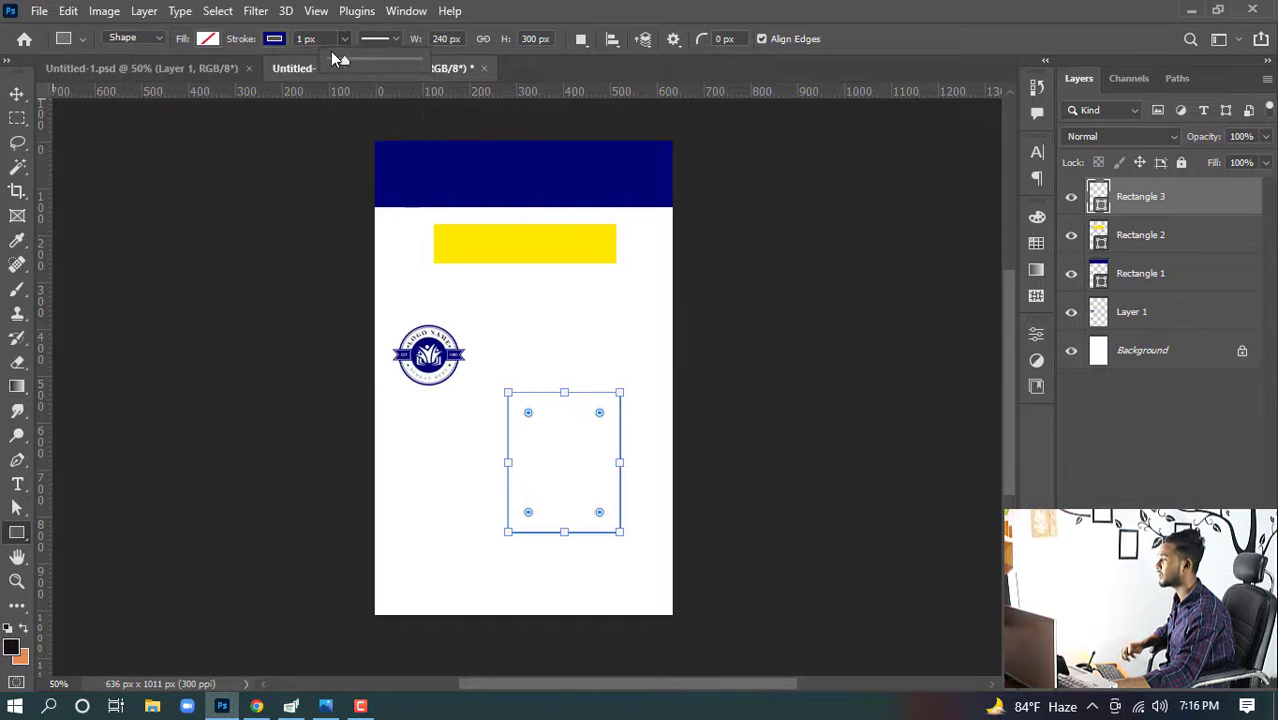
left_click(323, 39)
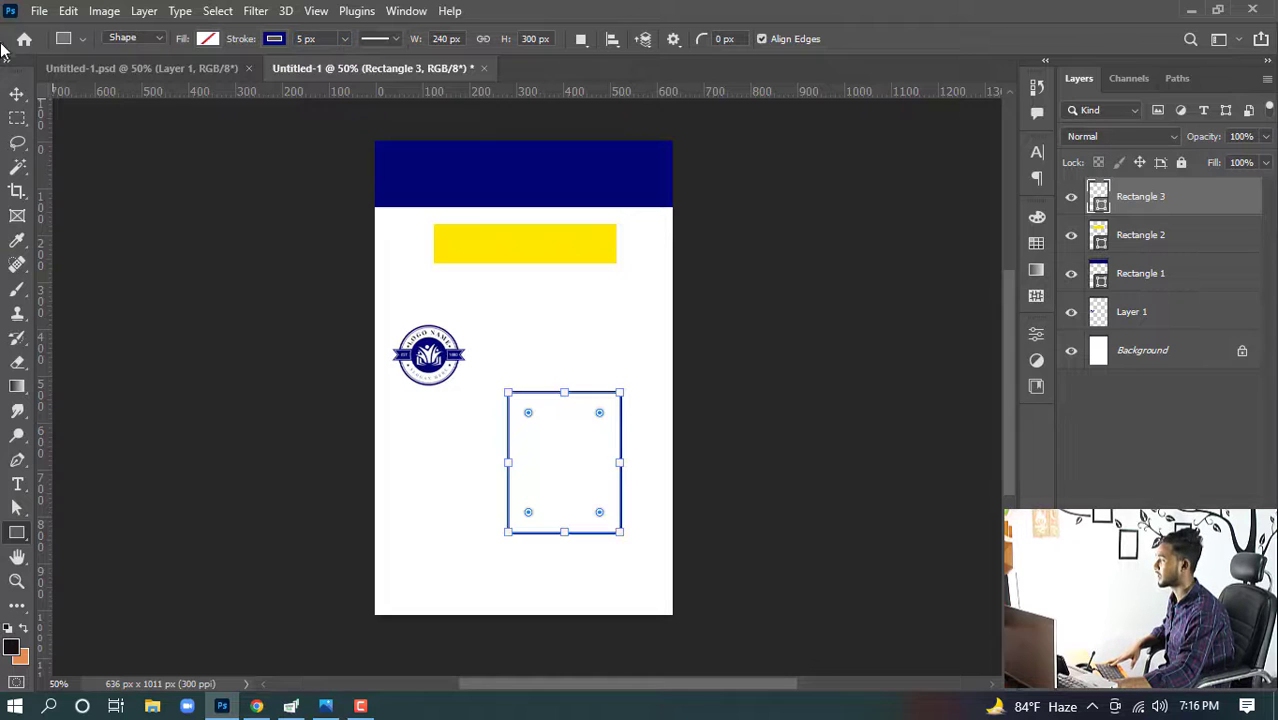
- Center the photo frame horizontally and vertically on the canvas, then deselect
left_click(17, 94)
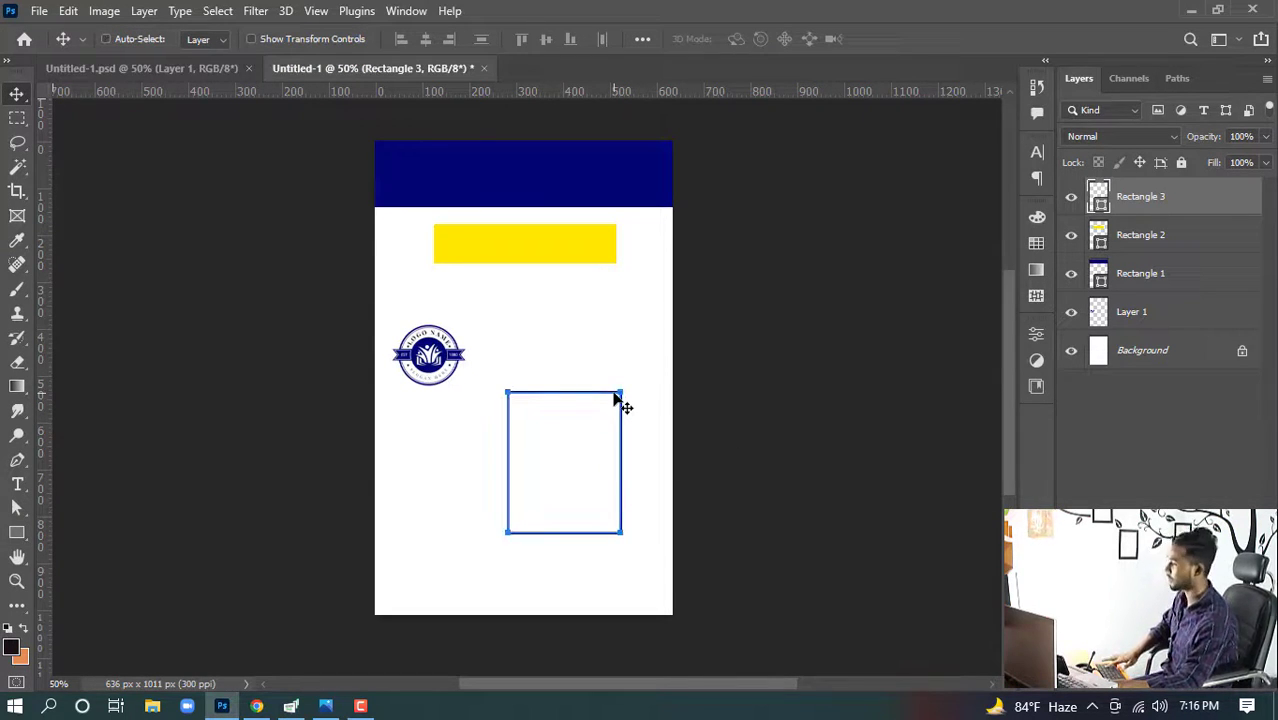
key("ctrl+a")
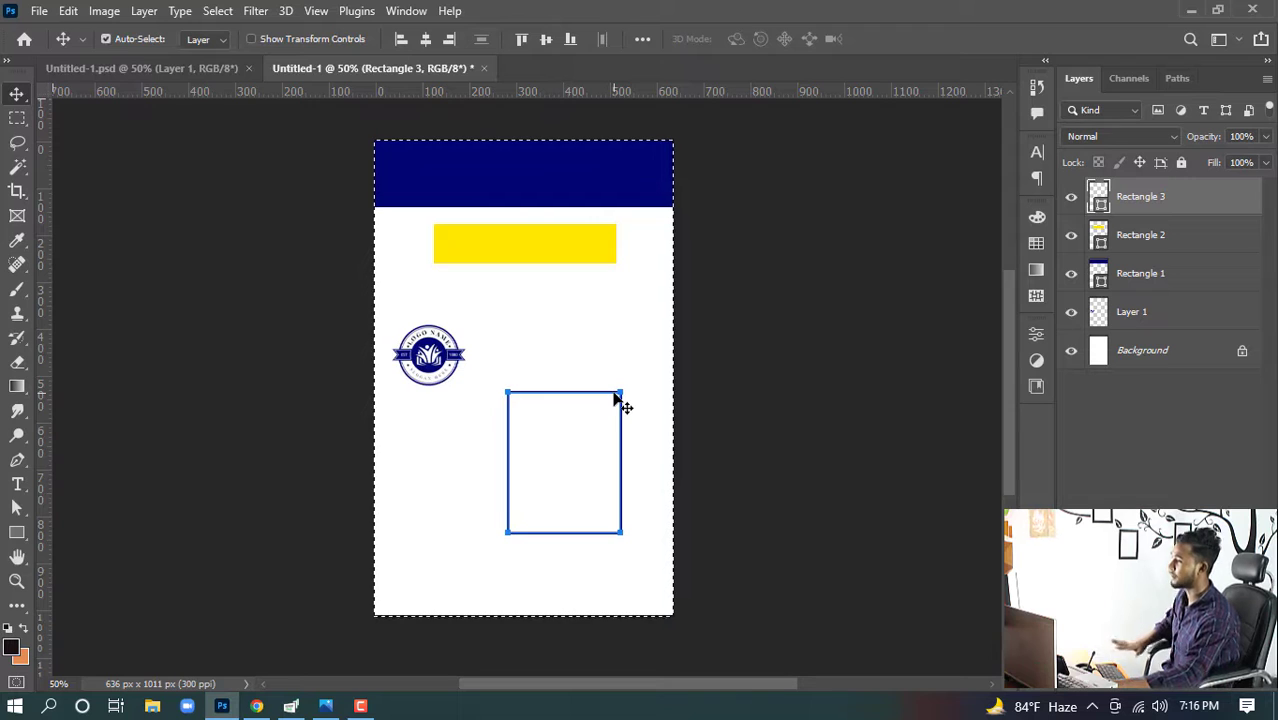
left_click(426, 40)
left_click(546, 40)
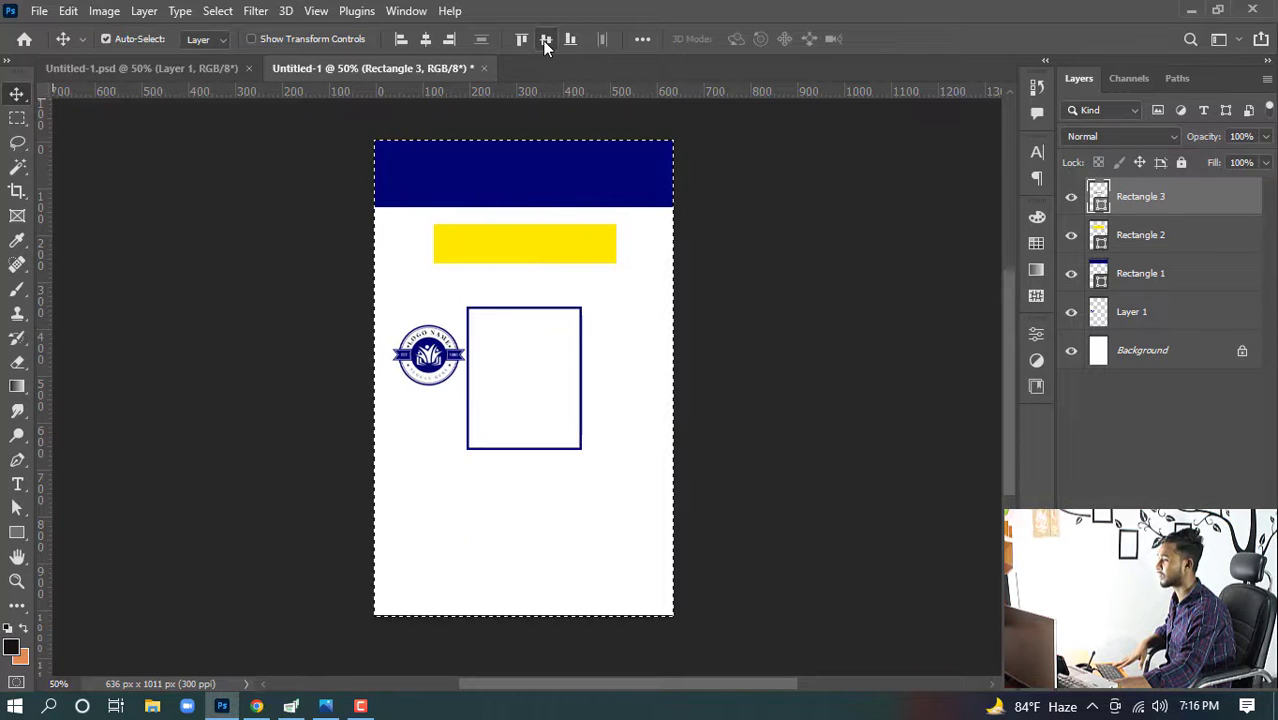
left_click(206, 226)
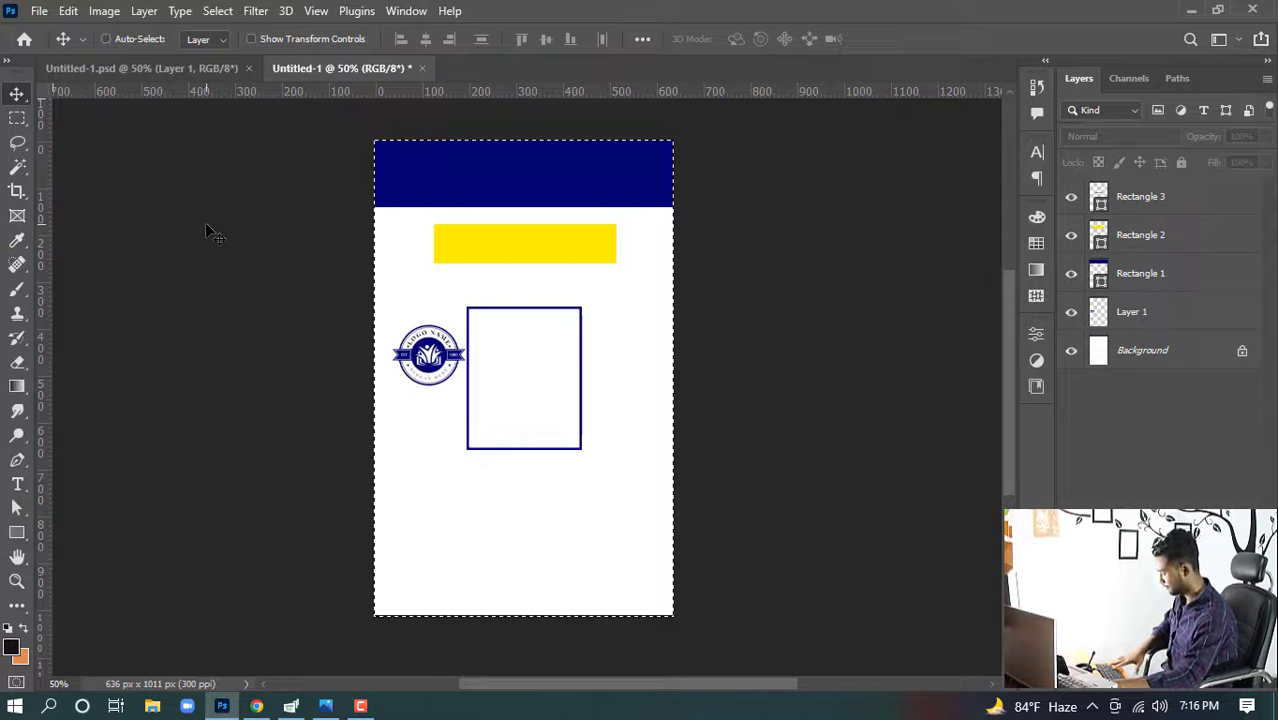
key("ctrl+d")
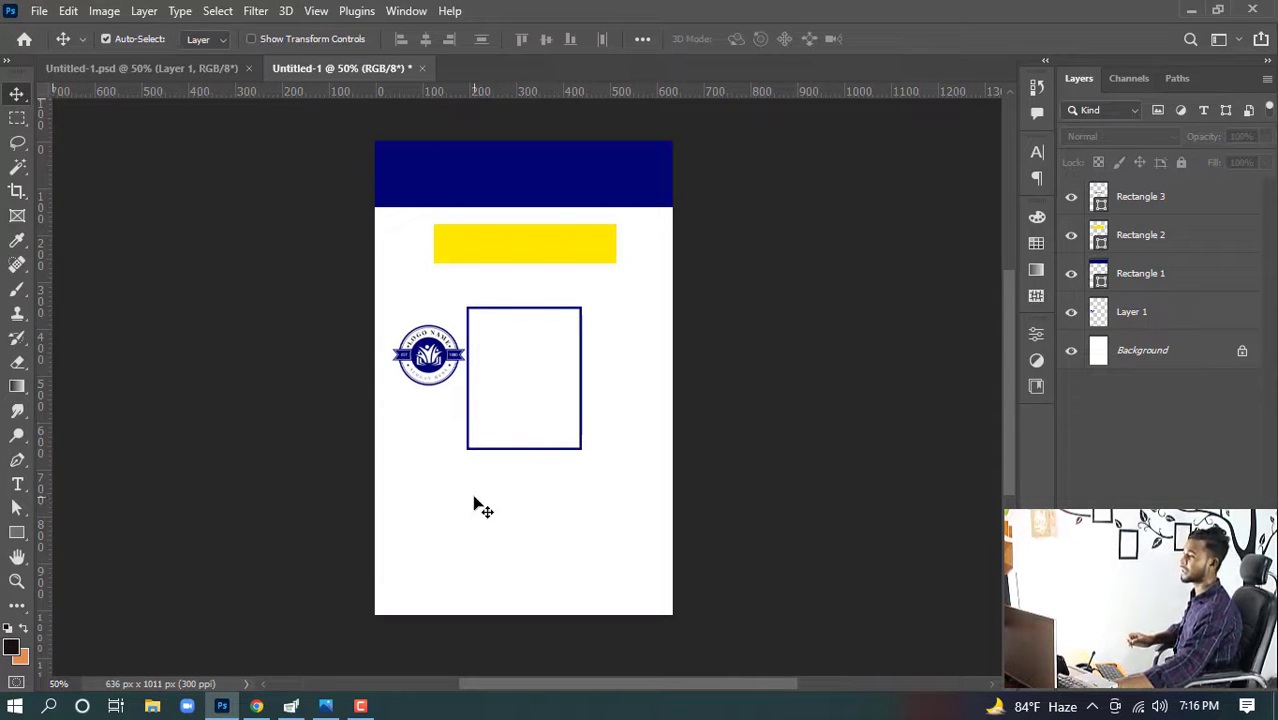
- Nudge the photo frame upward in larger steps
left_click(552, 449)
key("shift+Up")
key("shift+Up")
key("shift+Up")
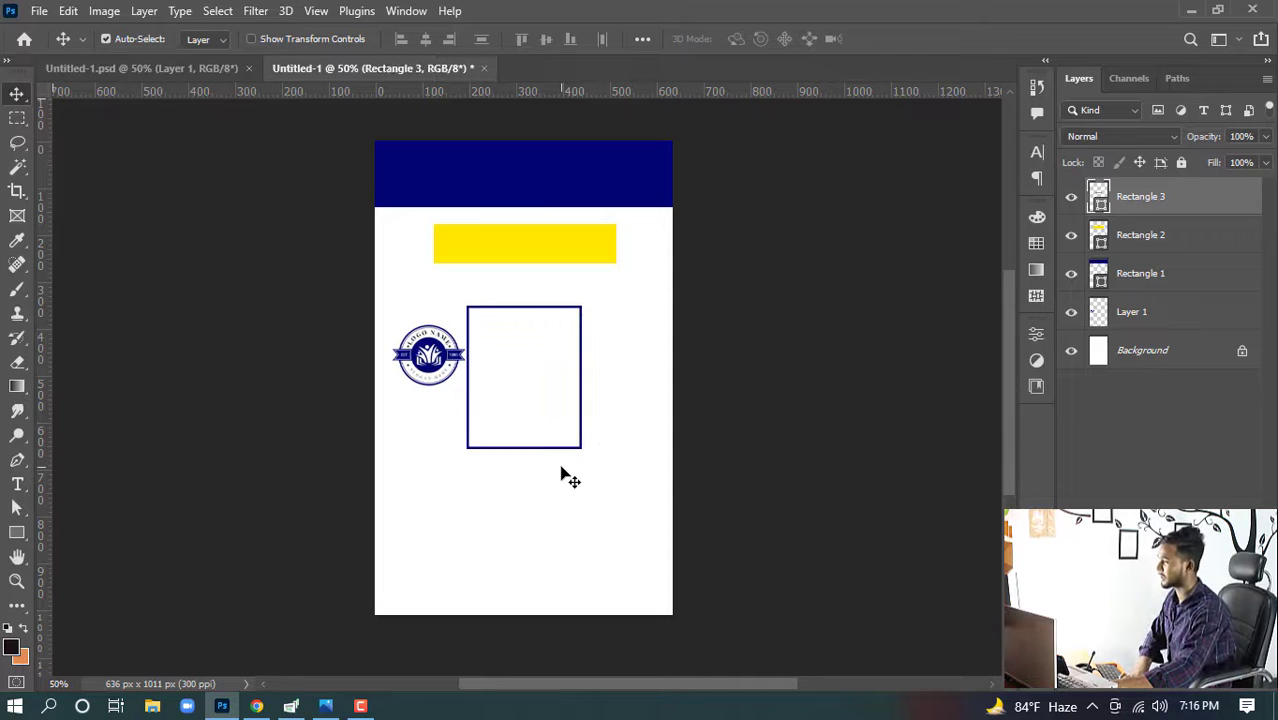
- Stretch the navy header rectangle slightly downward with Free Transform and commit
left_click(710, 366)
left_click(548, 180)
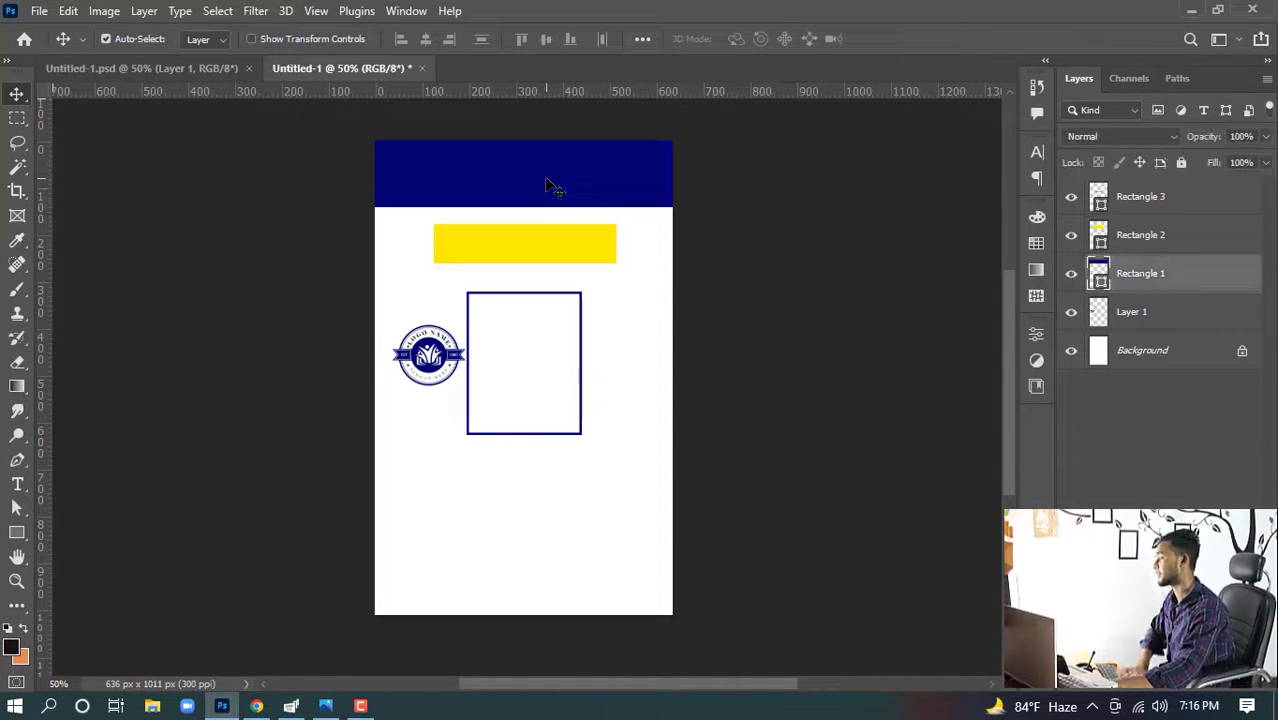
key("ctrl")
key("ctrl+t")
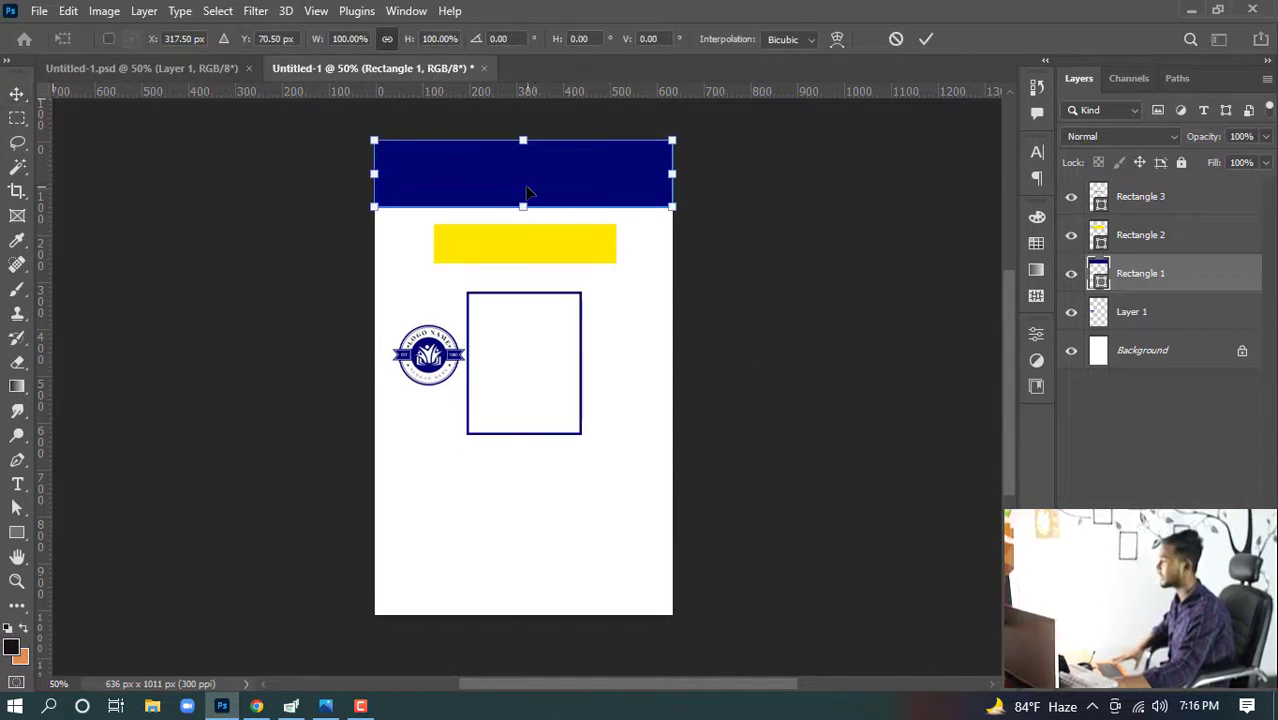
left_click_drag(524, 208, 526, 221)
left_click(925, 40)
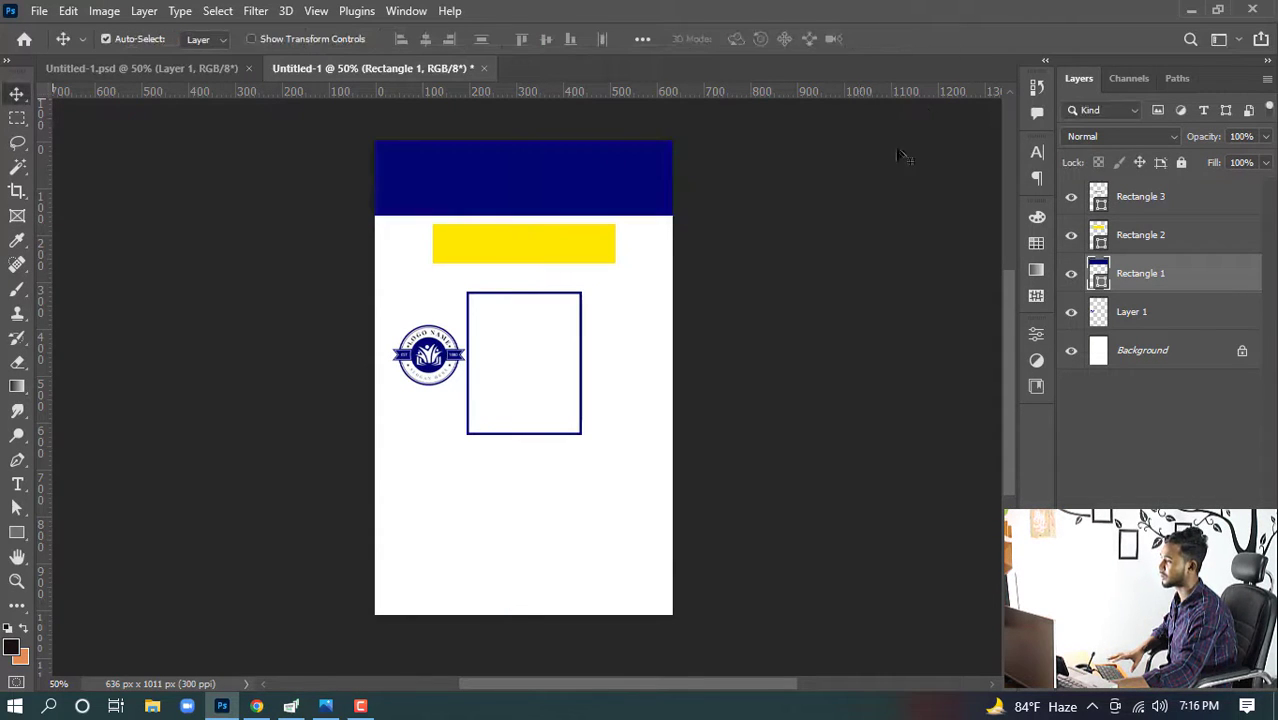
- Nudge the yellow rectangle down a few pixels below the header
left_click(462, 258)
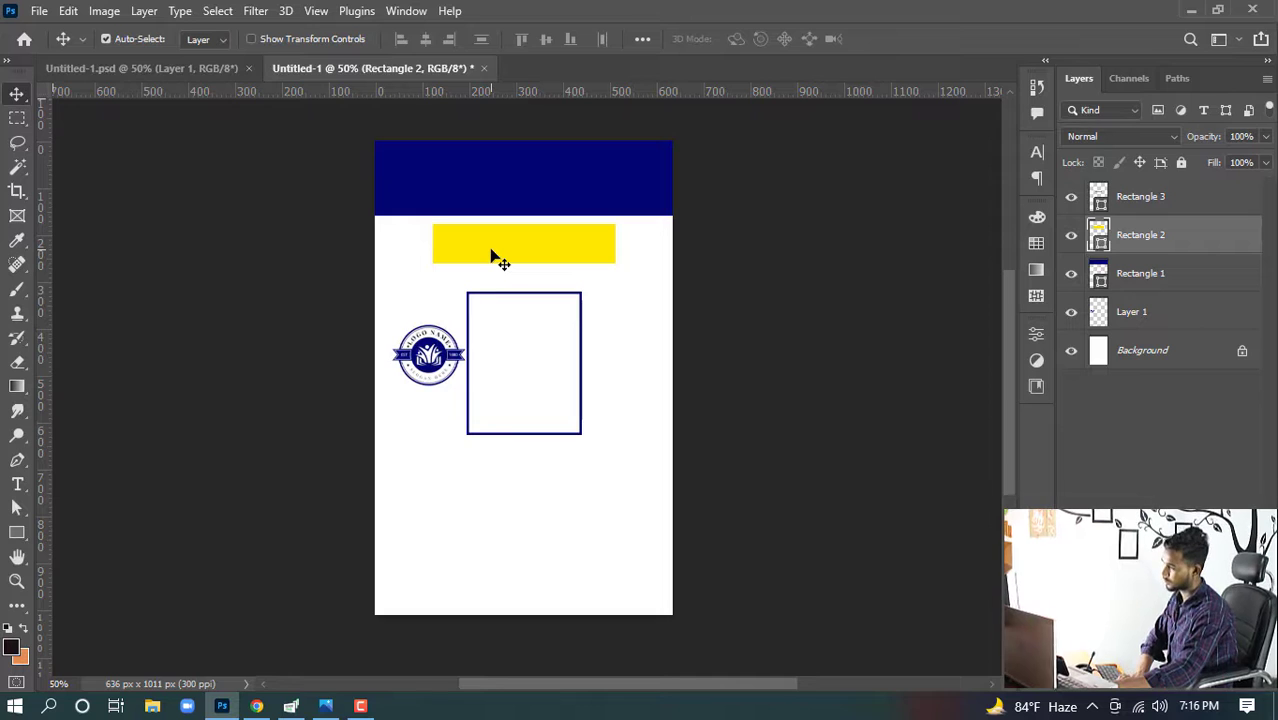
key("Down")
key("Down")
key("Down")
key("Down")
key("Down")
key("Down")
key("Down")
key("Down")
key("Down")
key("Down")
key("Down")
key("Down")
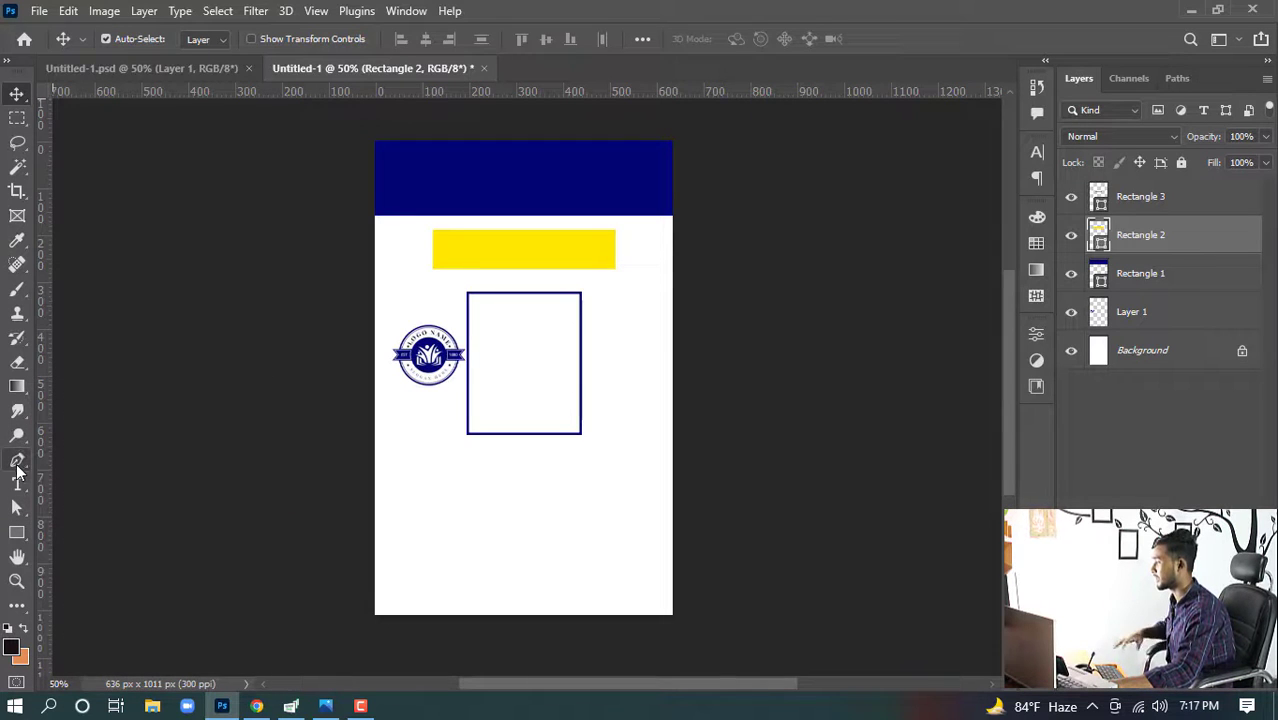
- Draw a closed curved wave shape across the card's bottom with the Pen tool
left_click(365, 556)
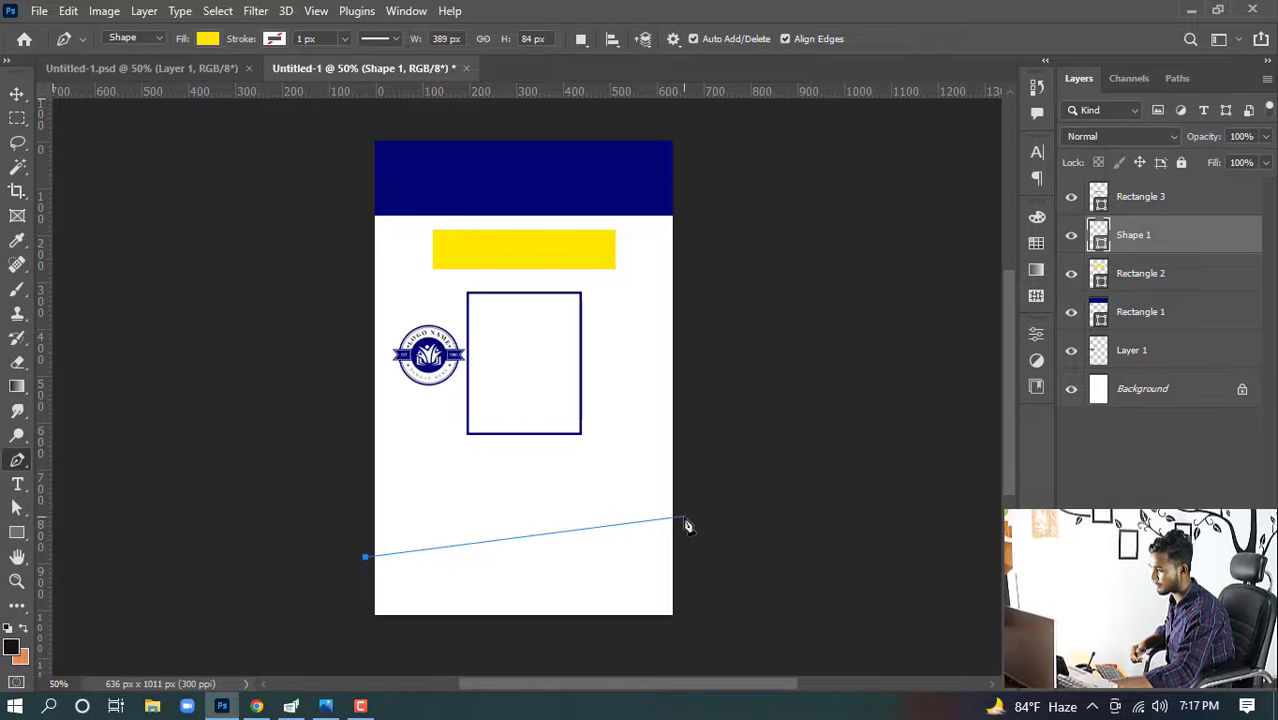
left_click_drag(683, 517, 855, 379)
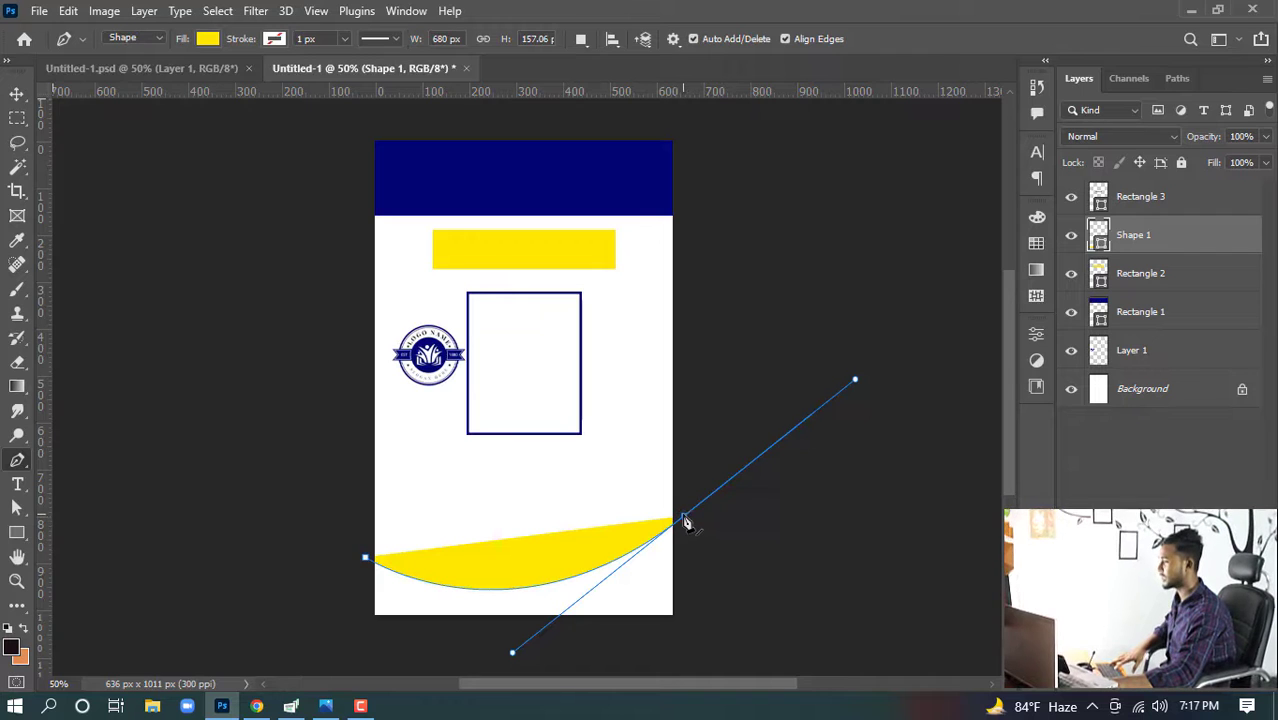
left_click(684, 518, "alt")
left_click(692, 621)
left_click(591, 659)
left_click(338, 657)
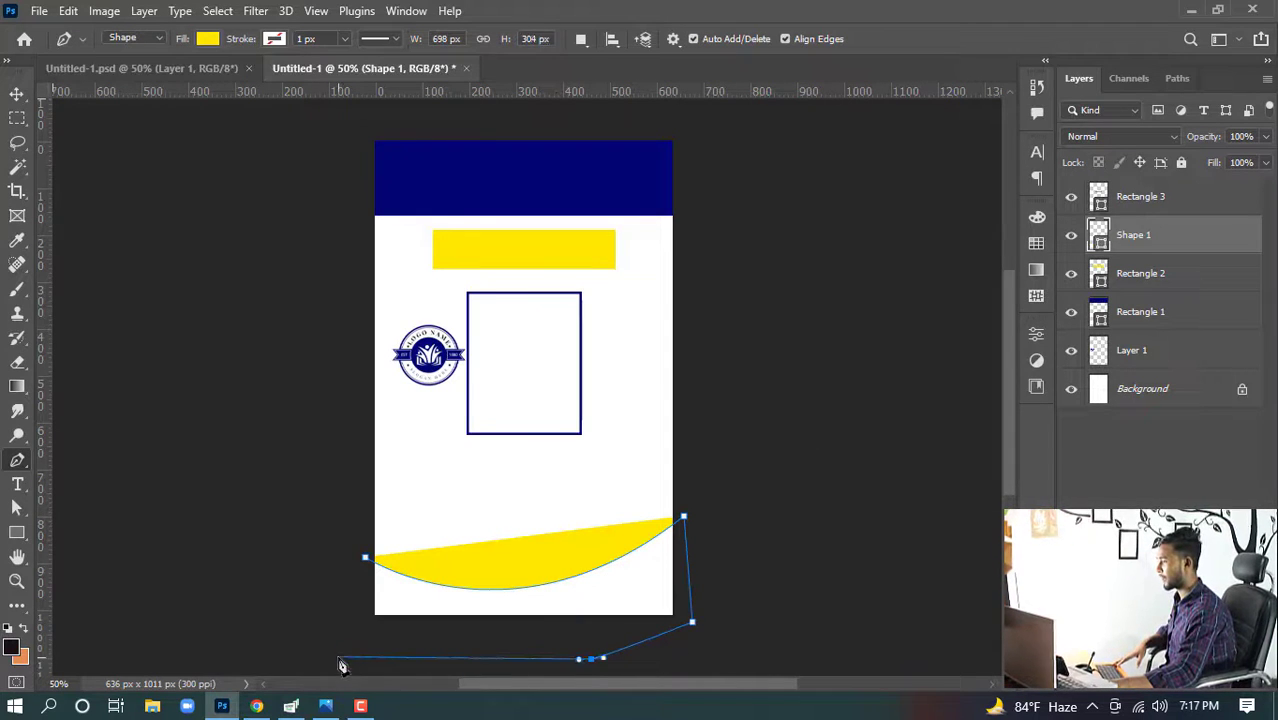
left_click(366, 559)
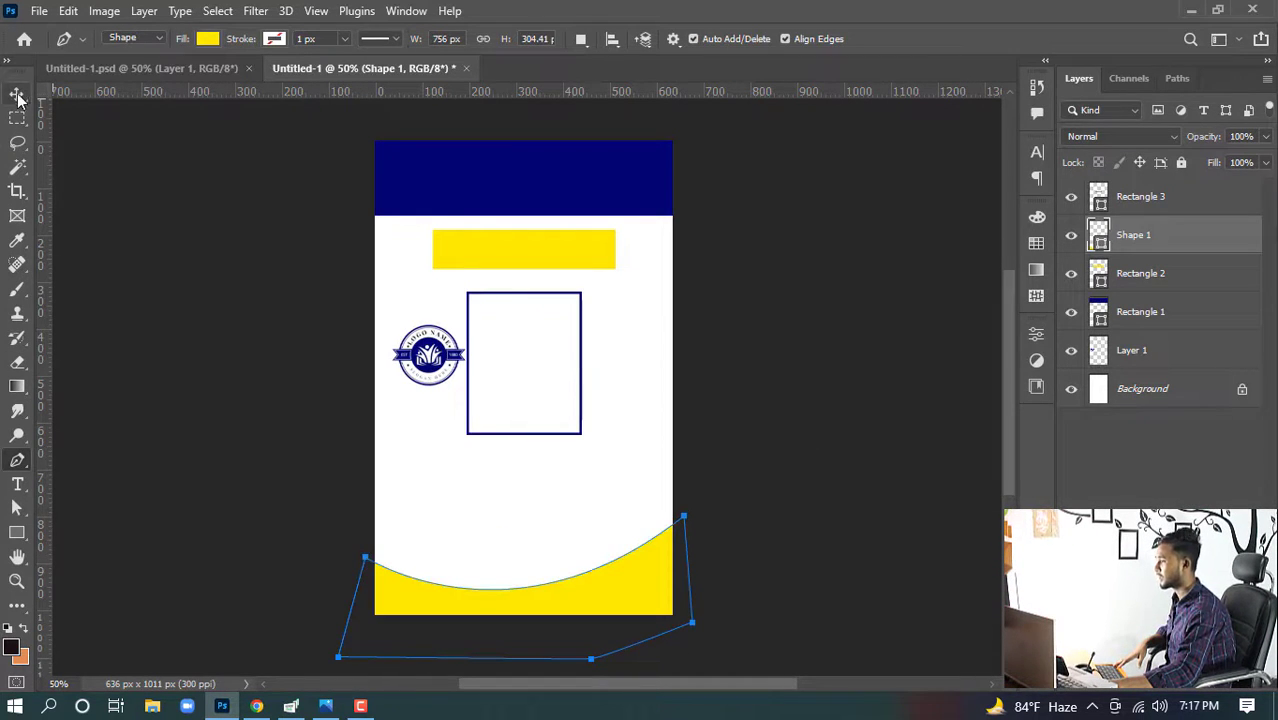
key("v")
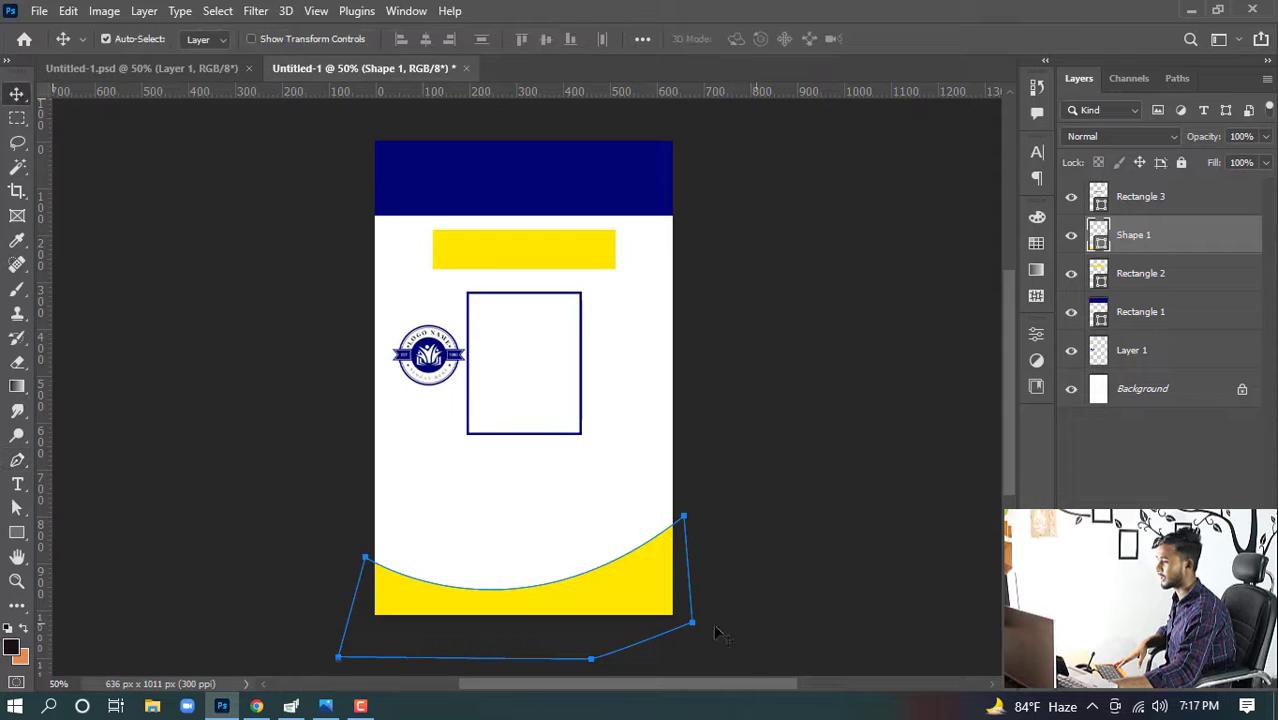
- Recolor the wave shape with the header's navy blue by sampling it in the color picker, then deselect
double_click(1101, 243)
left_click(565, 157)
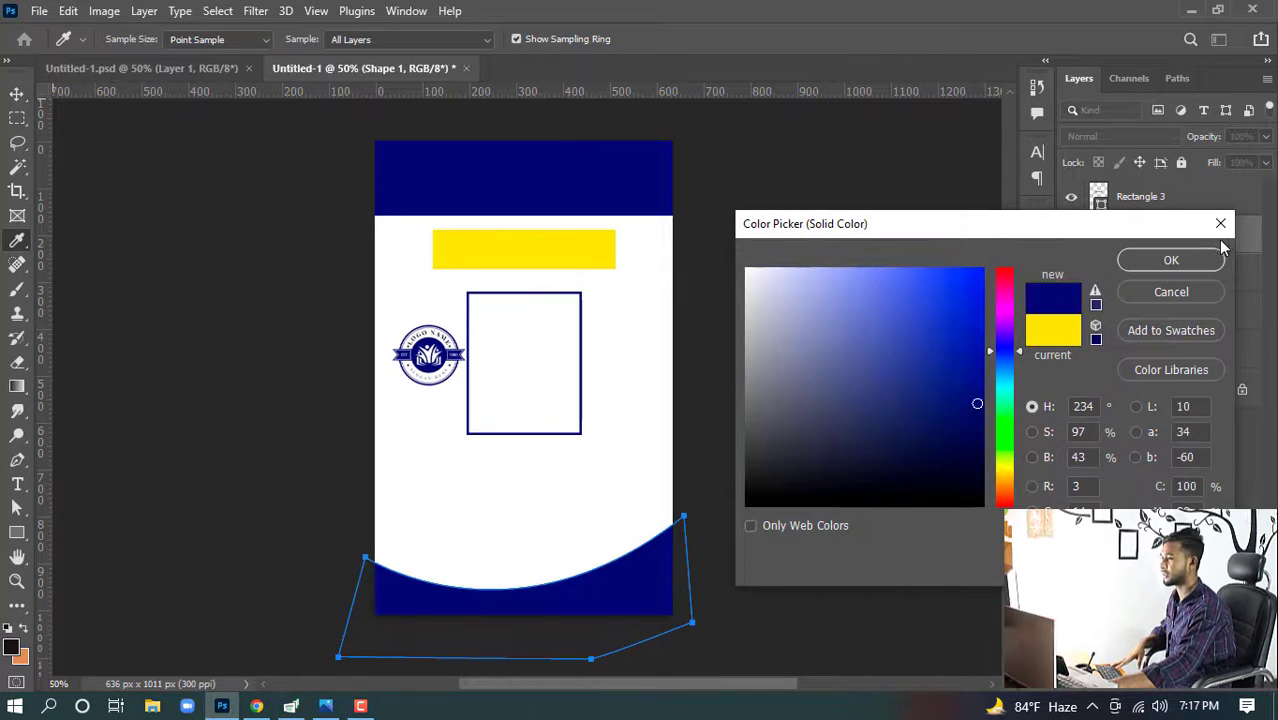
left_click(1171, 260)
left_click(18, 96)
left_click(105, 255)
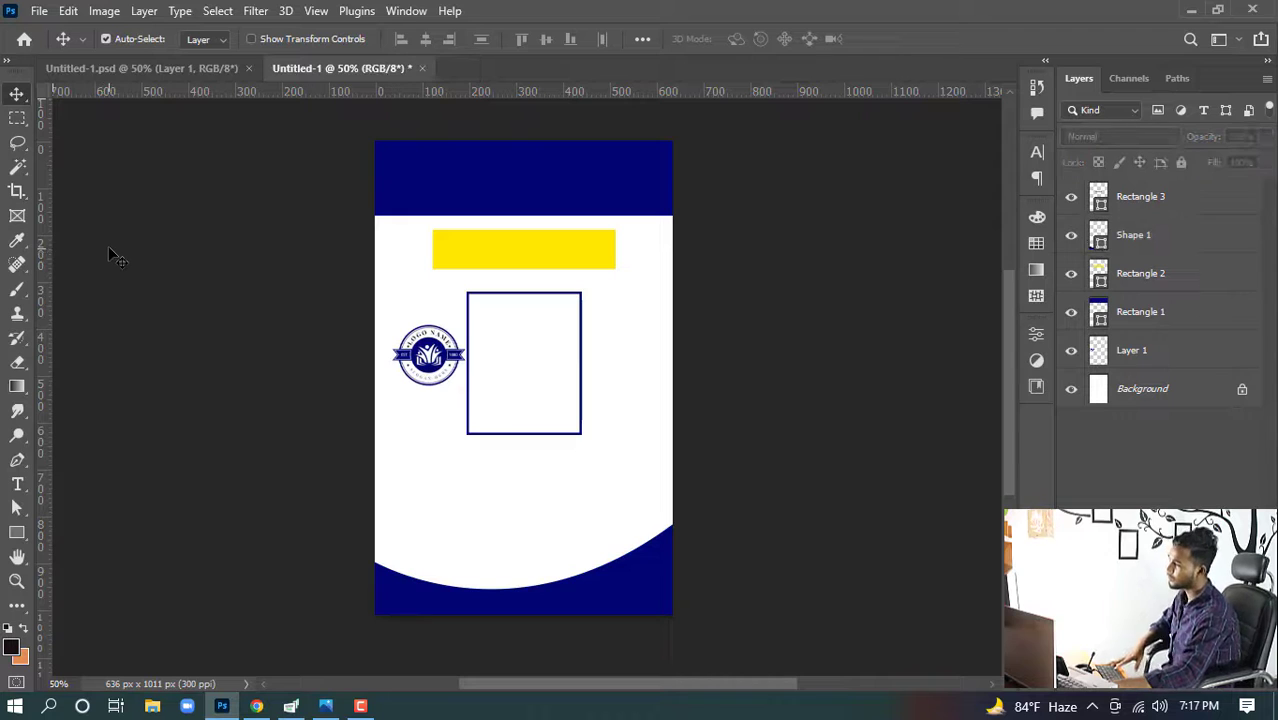
- Copy the student photo from the finished ID card into the new document's photo frame
left_click(133, 68)
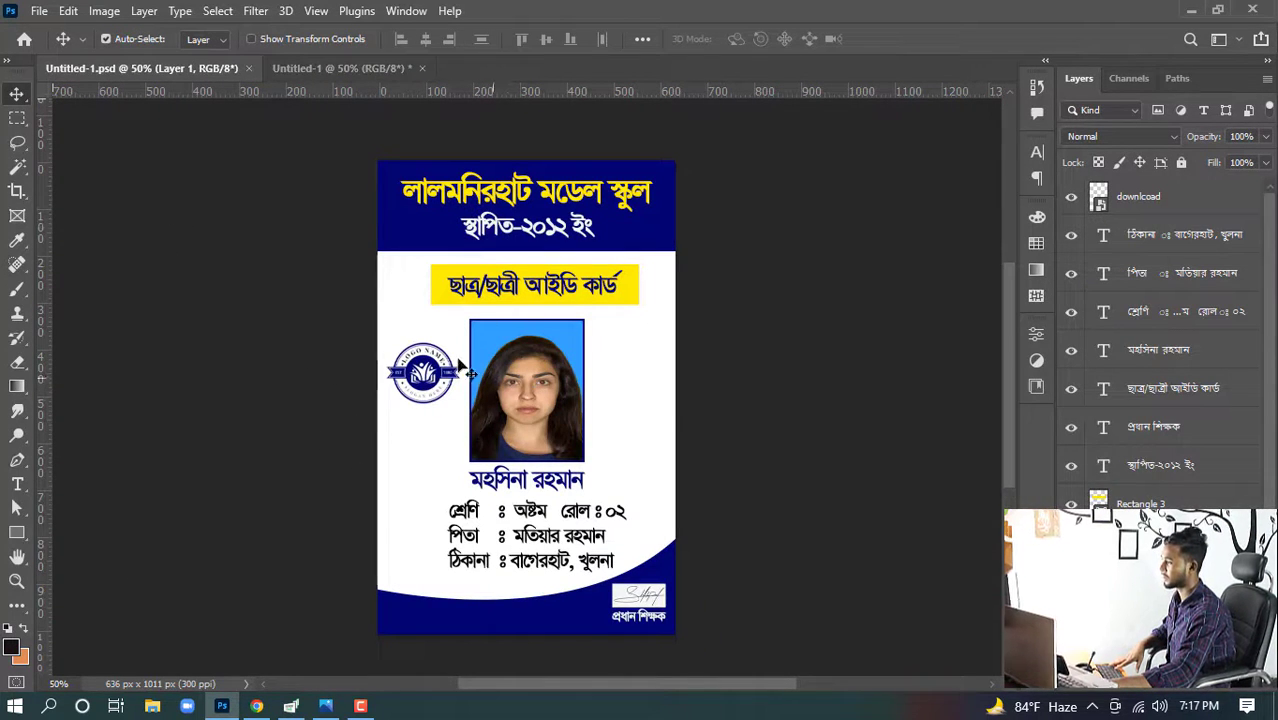
left_click(521, 397)
left_click_drag(521, 397, 537, 373)
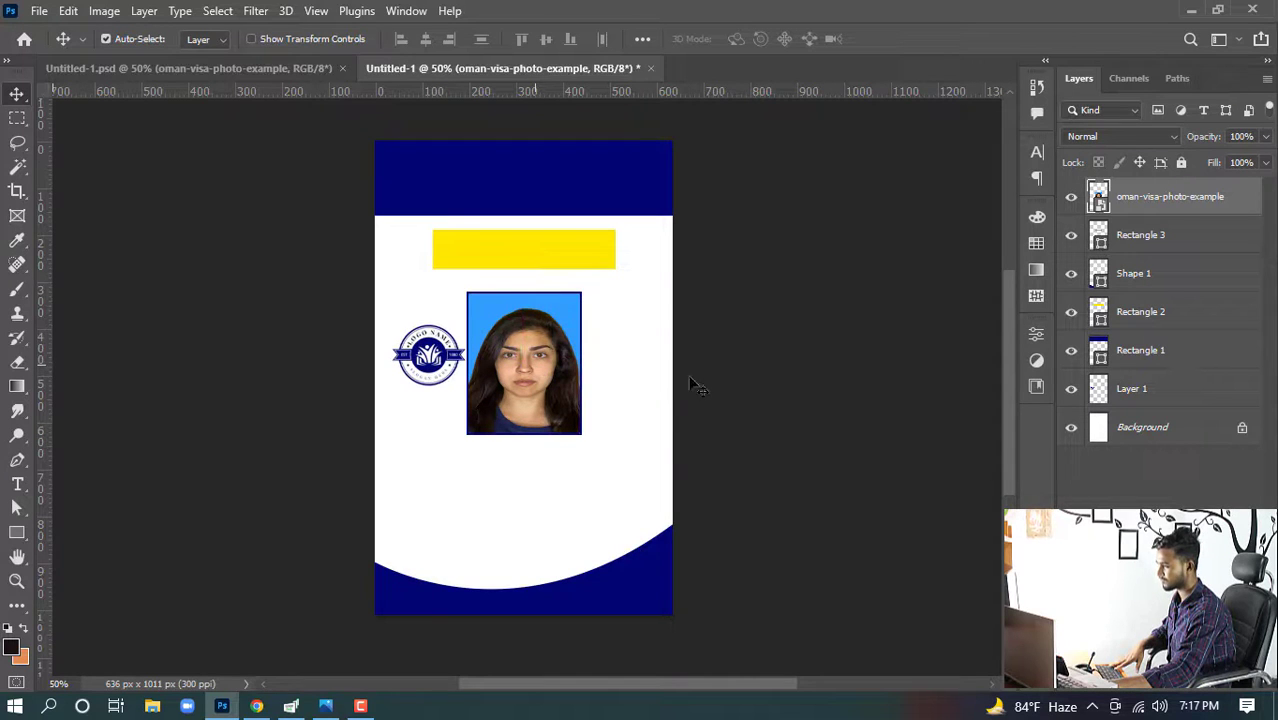
left_click(806, 381)
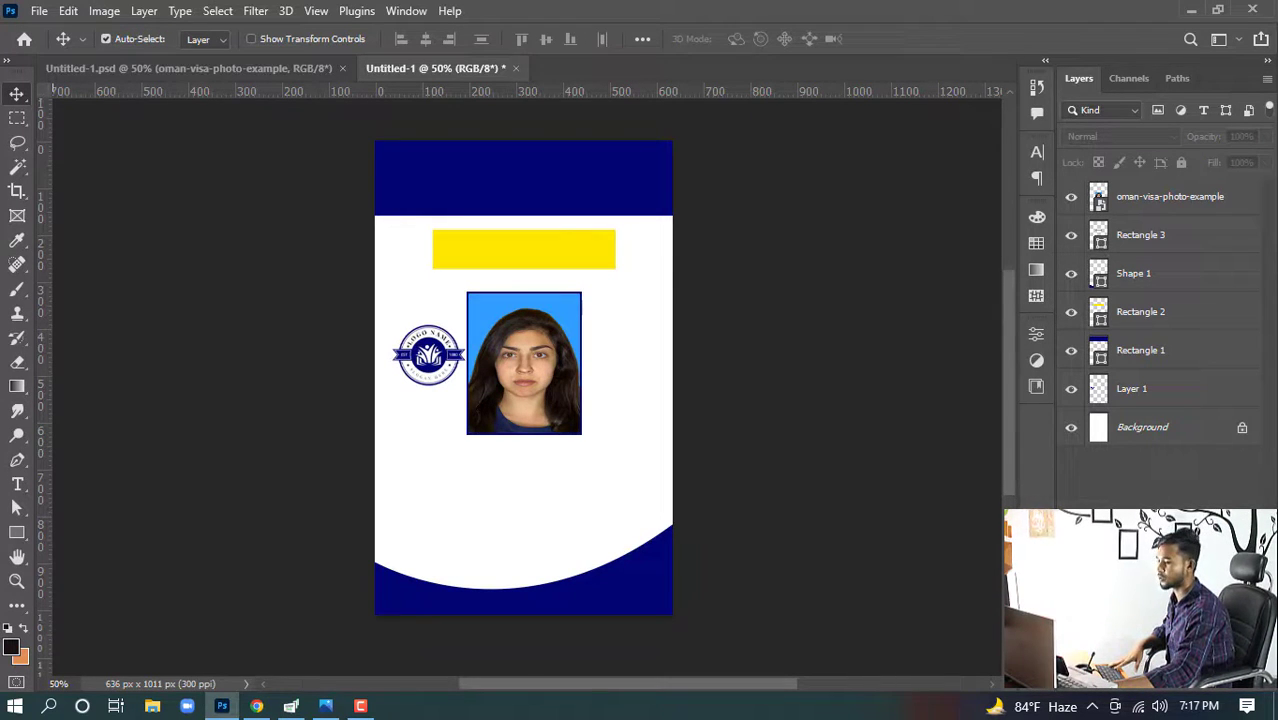
- Switch to Chrome to view the card's Bengali text in Google Translate
left_click(256, 706)
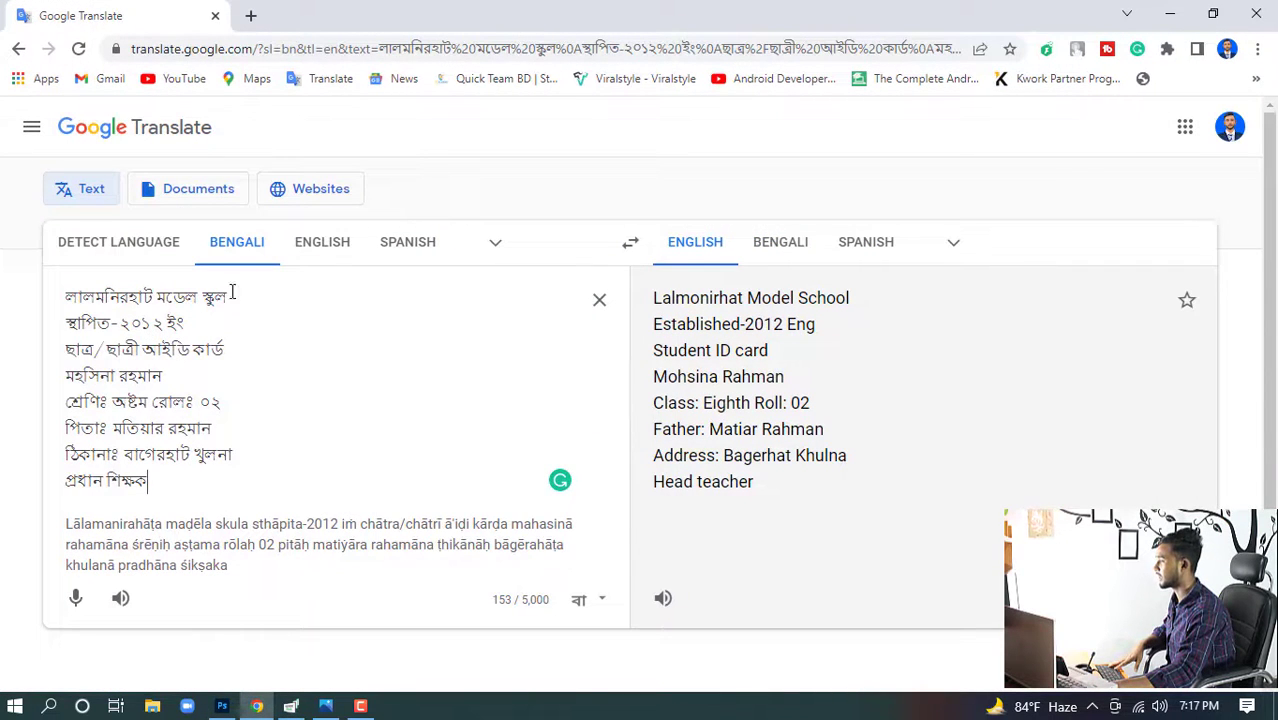
- Copy the school name line from Google Translate and paste it as new horizontal text on a new layer in the card
left_click_drag(232, 297, 3, 303)
key("ctrl+c")
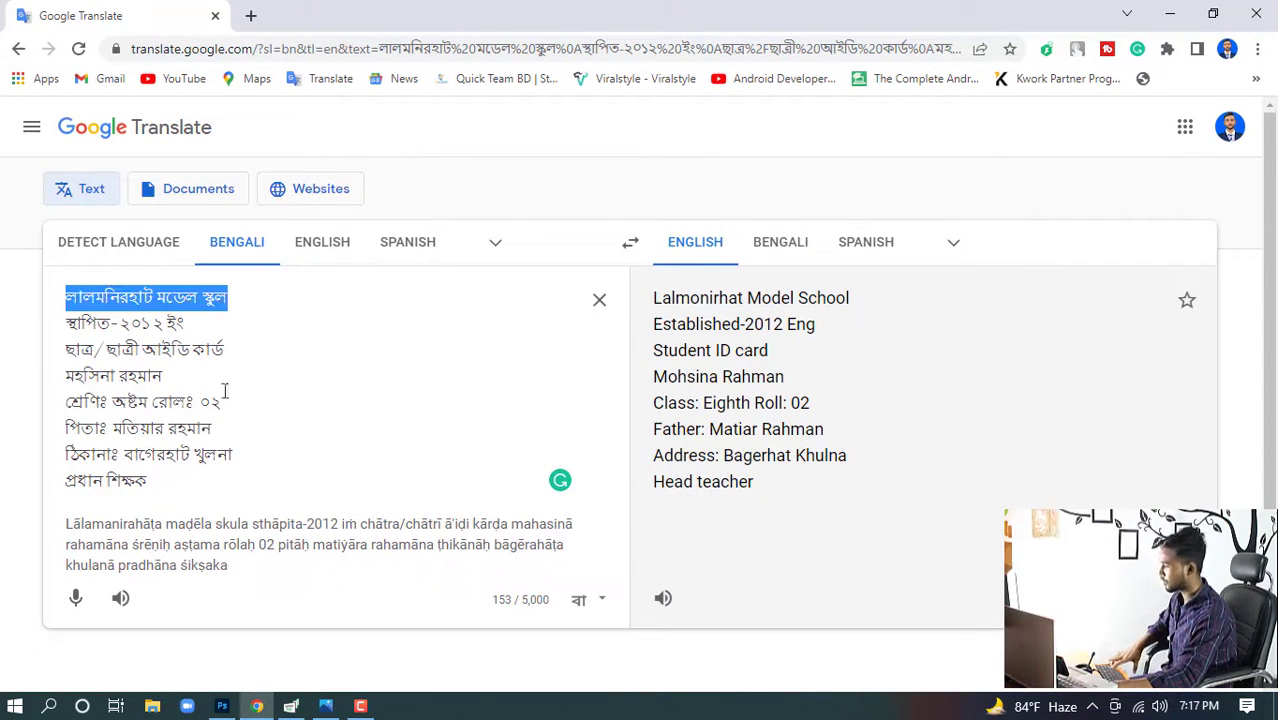
left_click(221, 706)
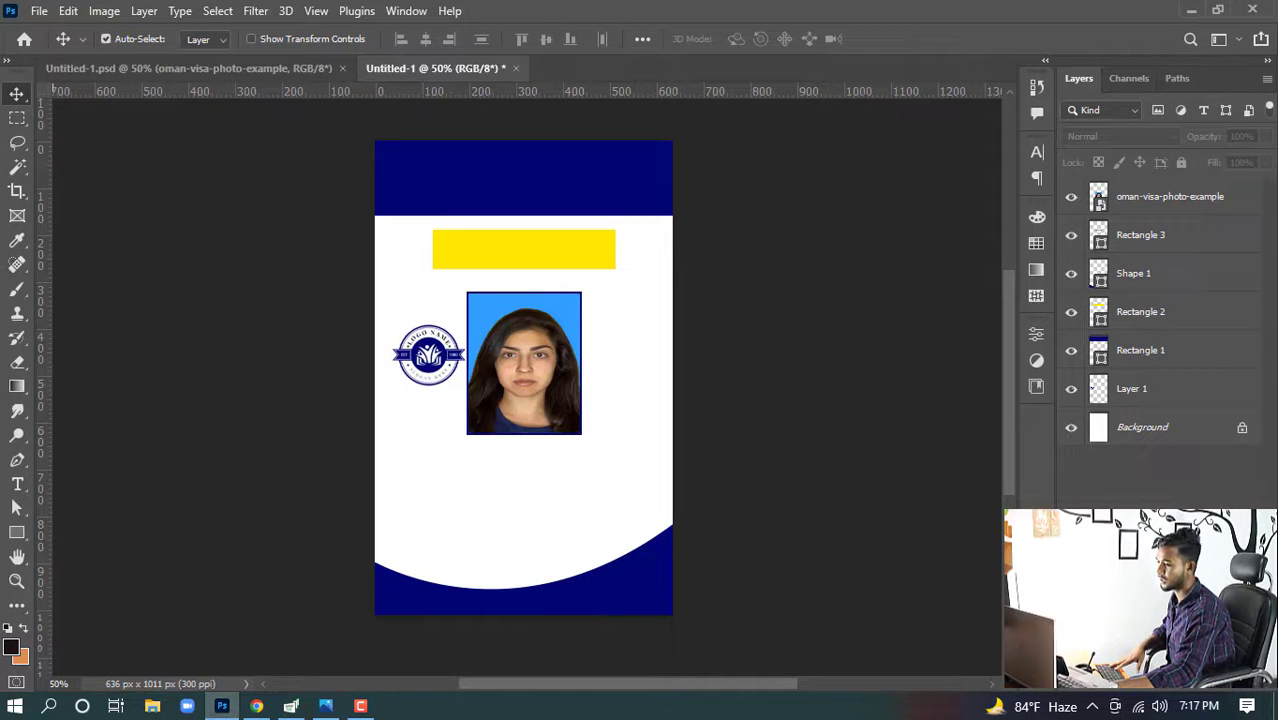
key("ctrl+shift+alt+n")
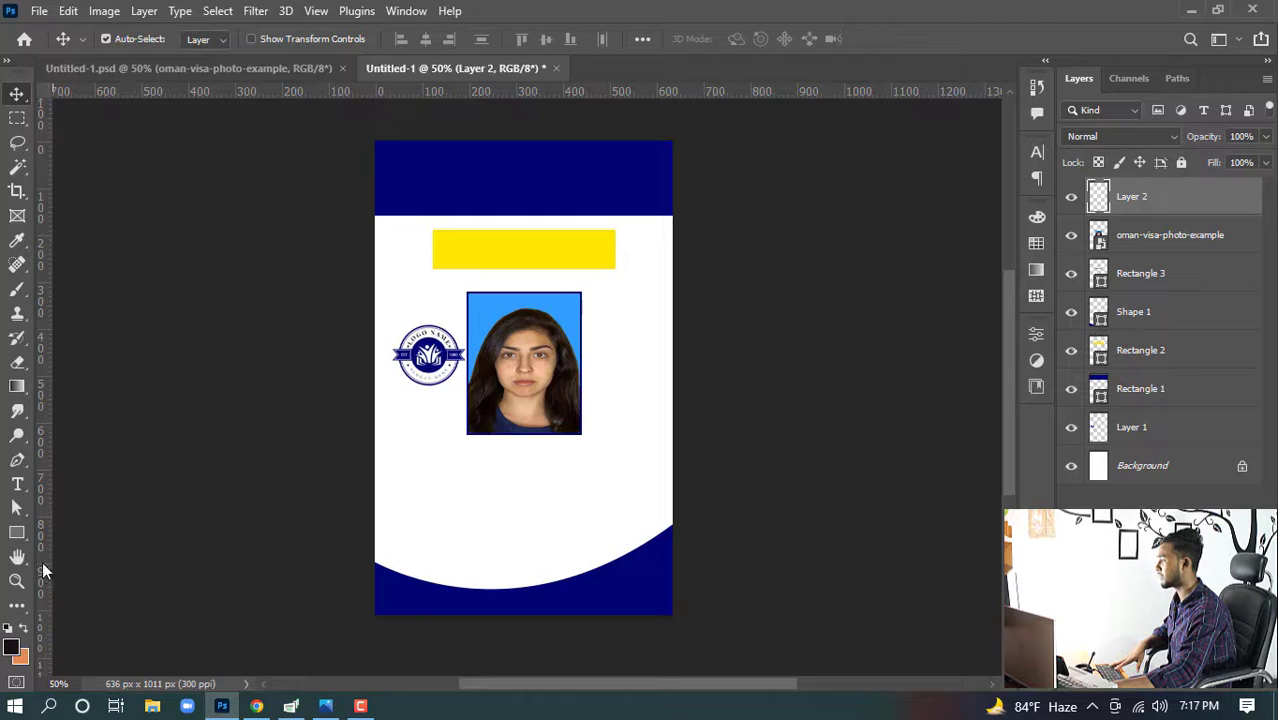
left_click(18, 484)
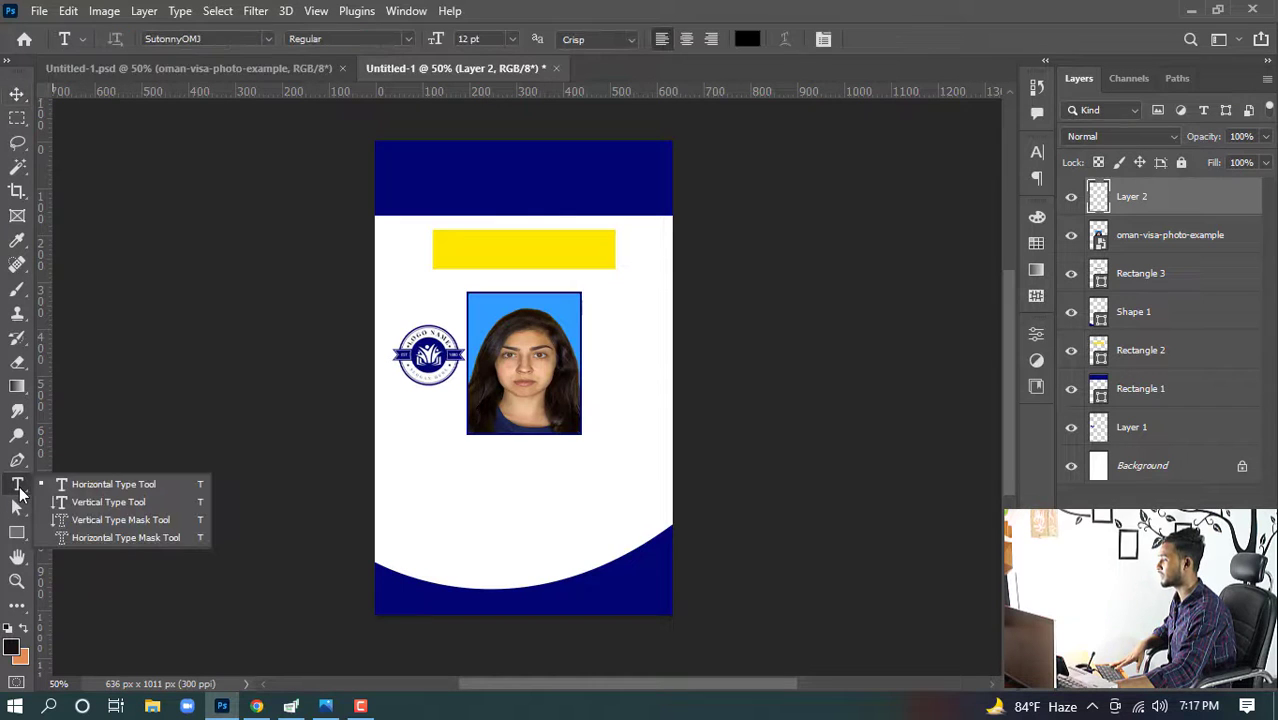
left_click(120, 488)
left_click(472, 500)
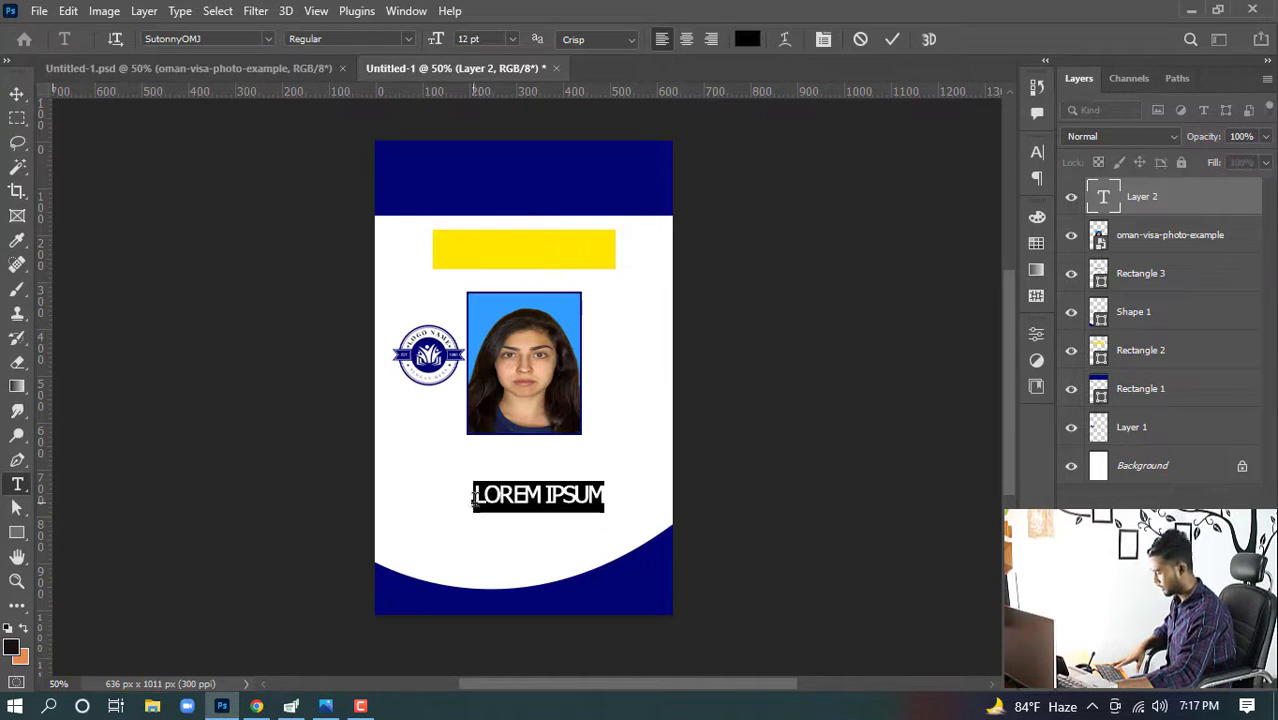
key("ctrl+v")
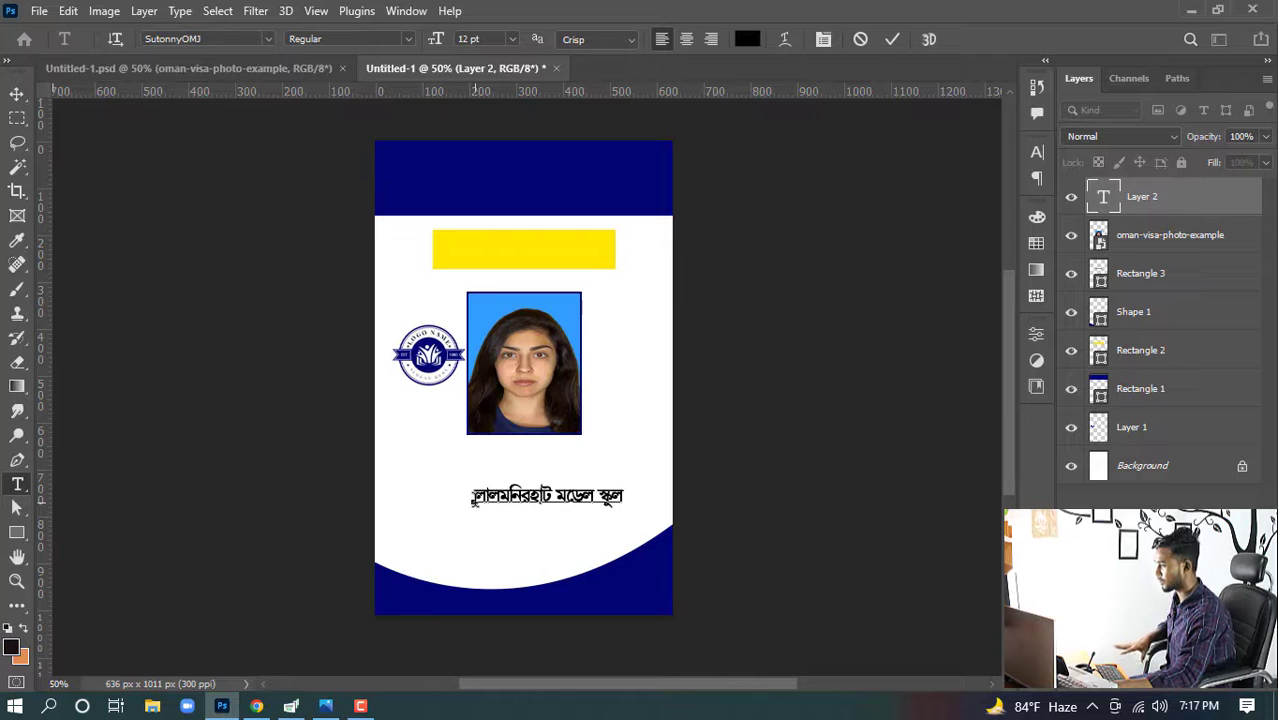
left_click(17, 93)
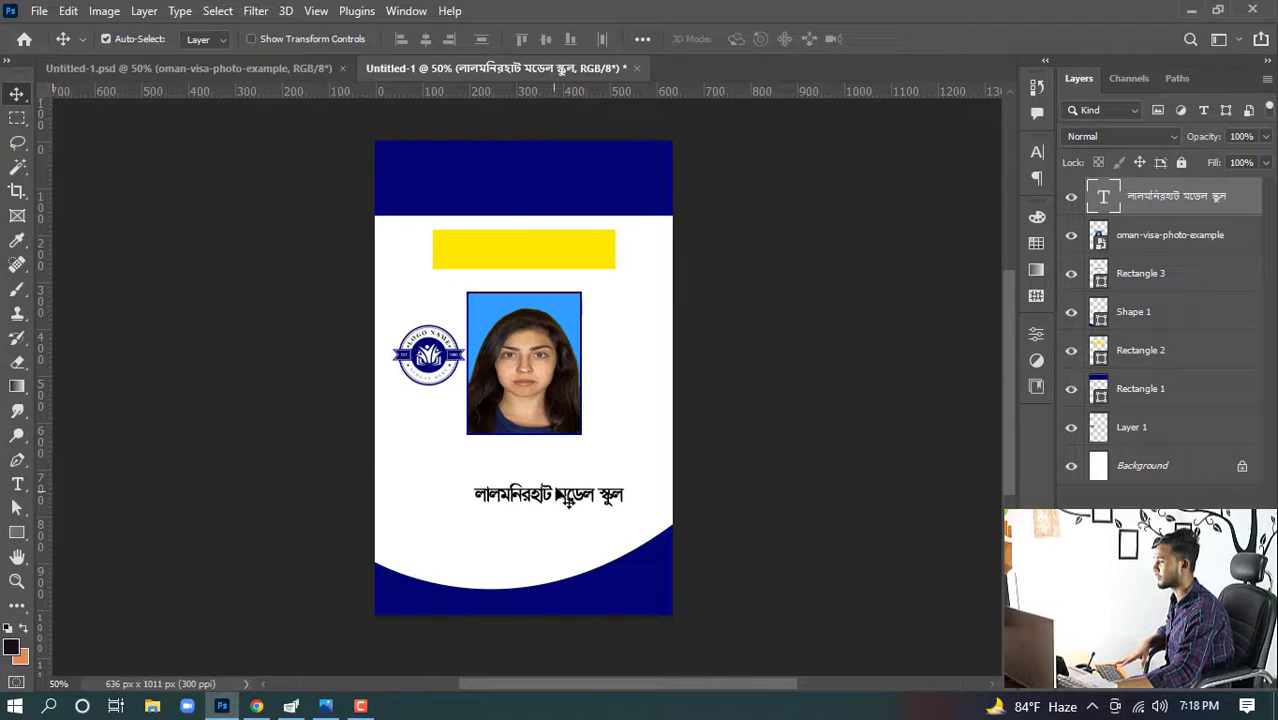
- Move the school name into the navy header and recolor it with yellow sampled from the yellow bar
left_click_drag(507, 506, 459, 199)
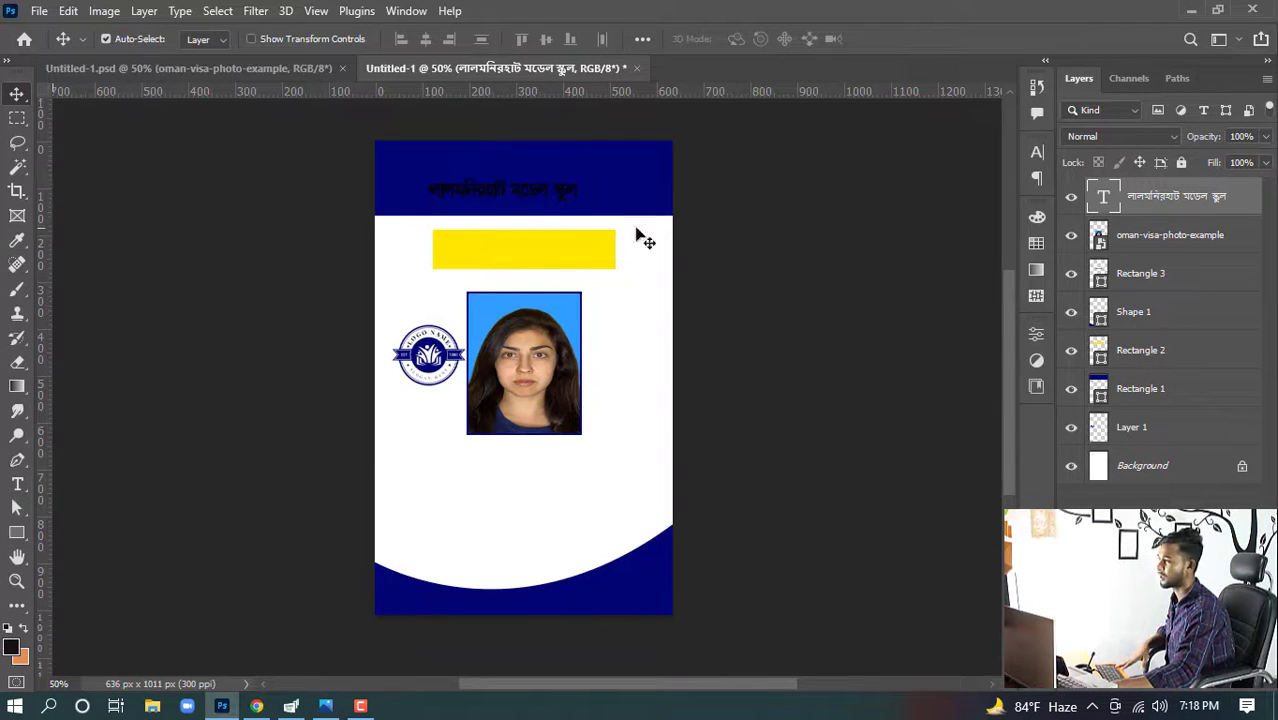
double_click(518, 197)
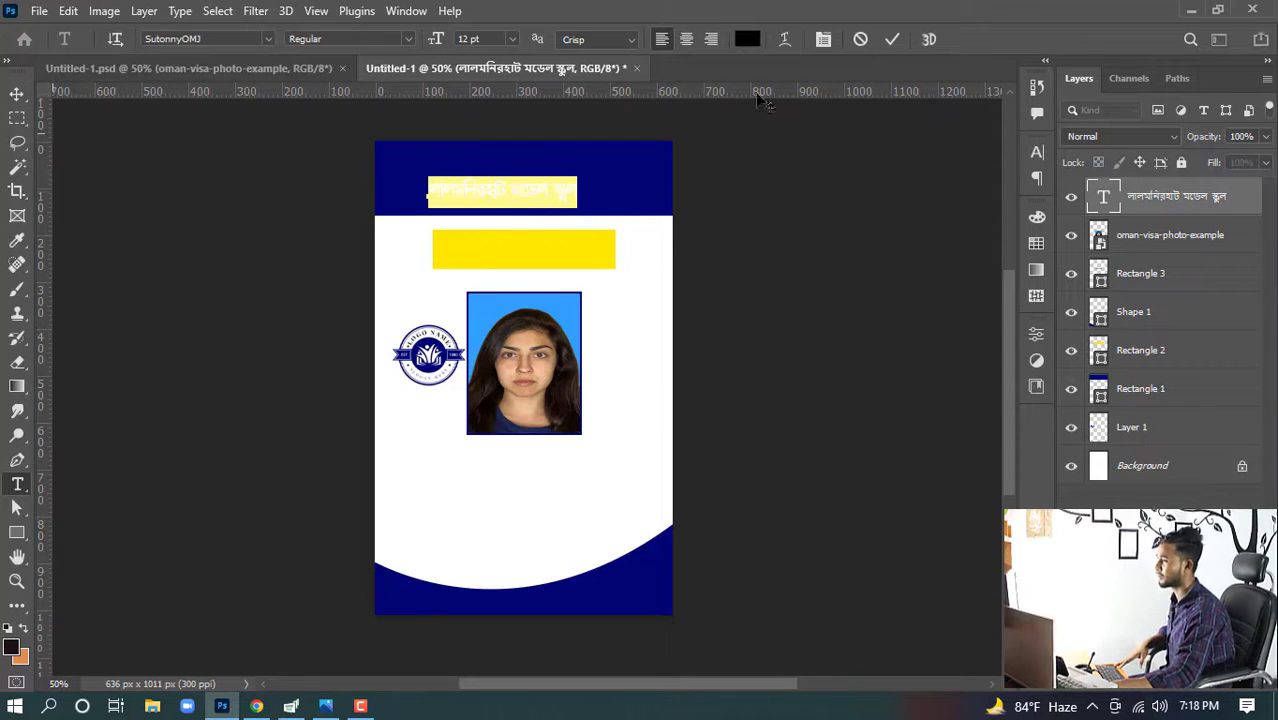
left_click(746, 40)
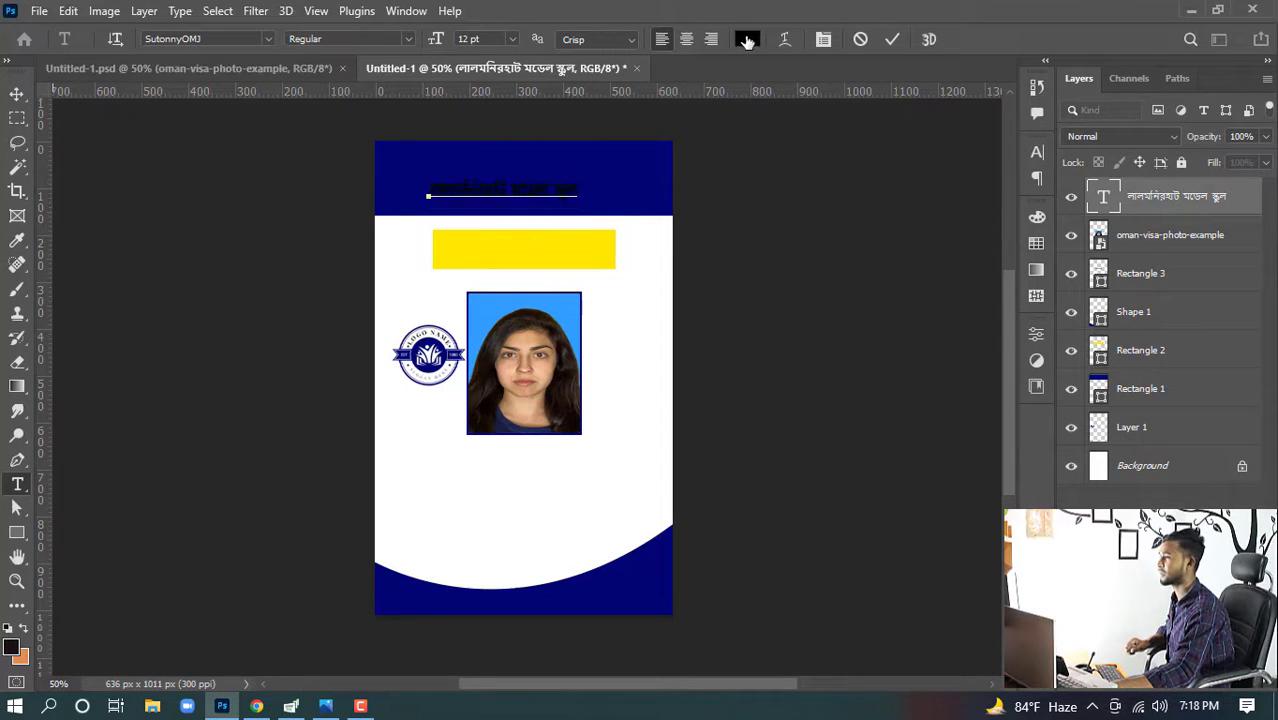
left_click(598, 251)
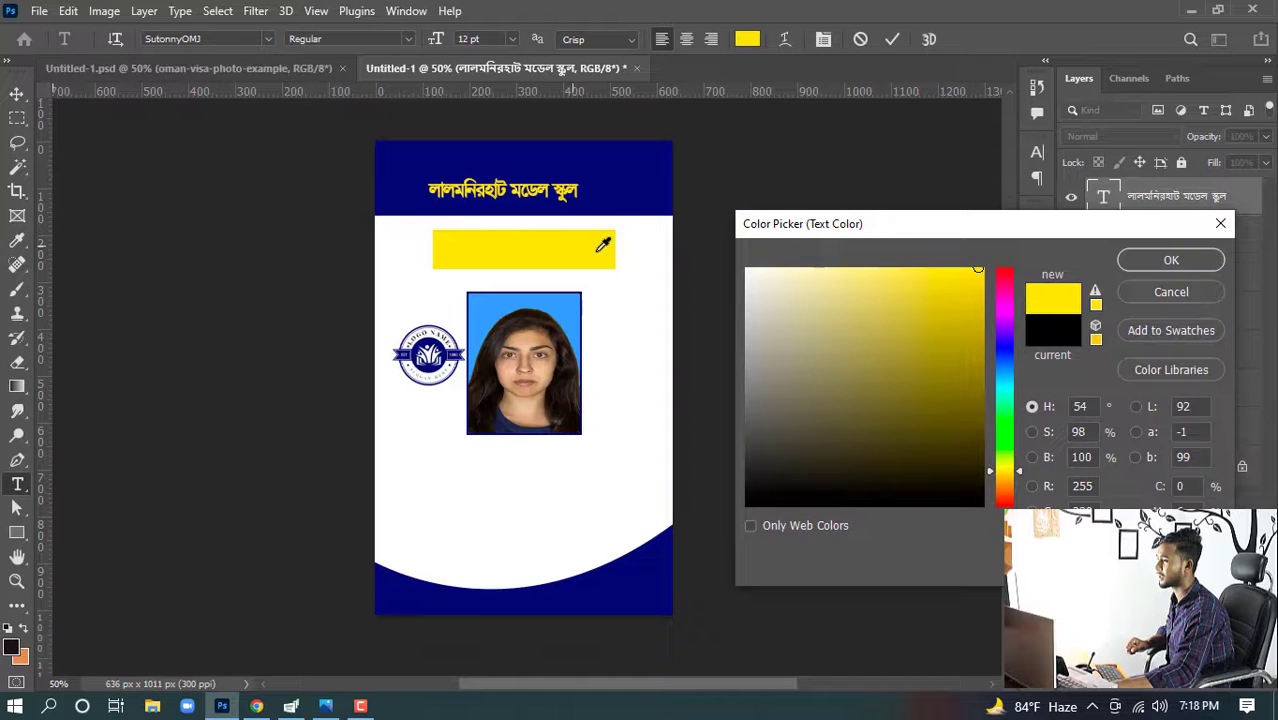
left_click(1172, 262)
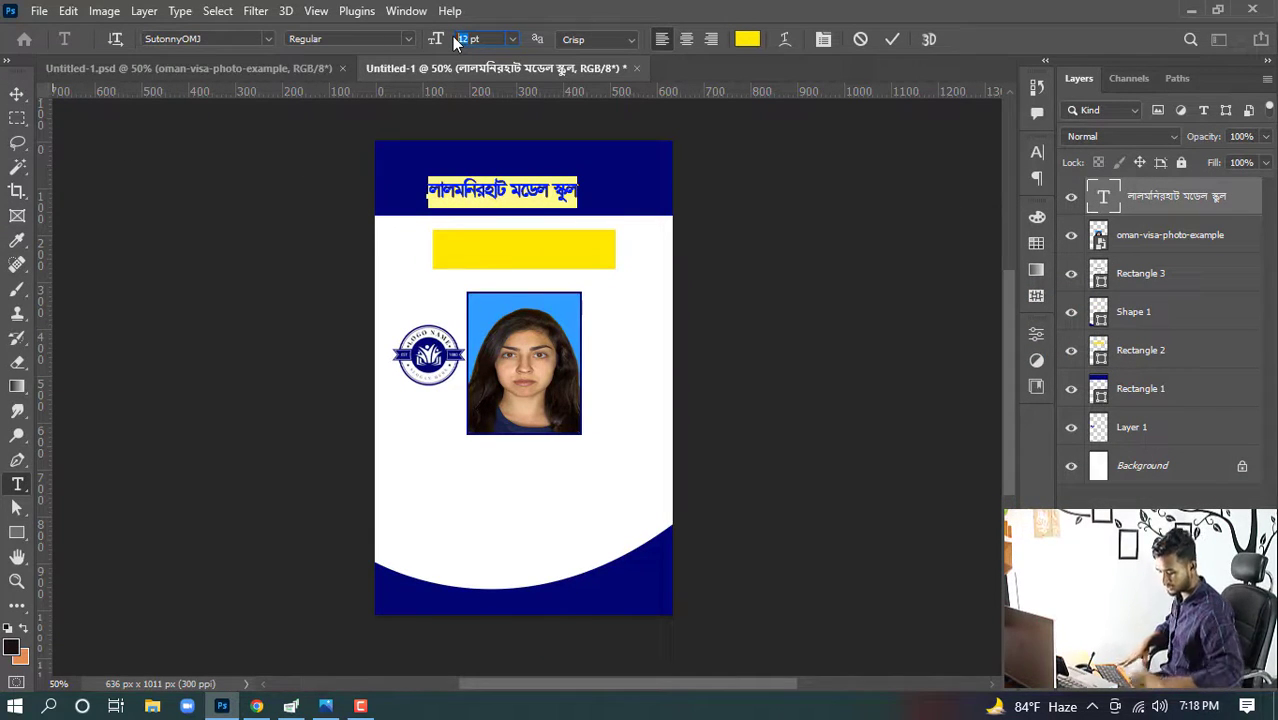
- Set the school name's font size to 20 pt
type("20")
key("Return")
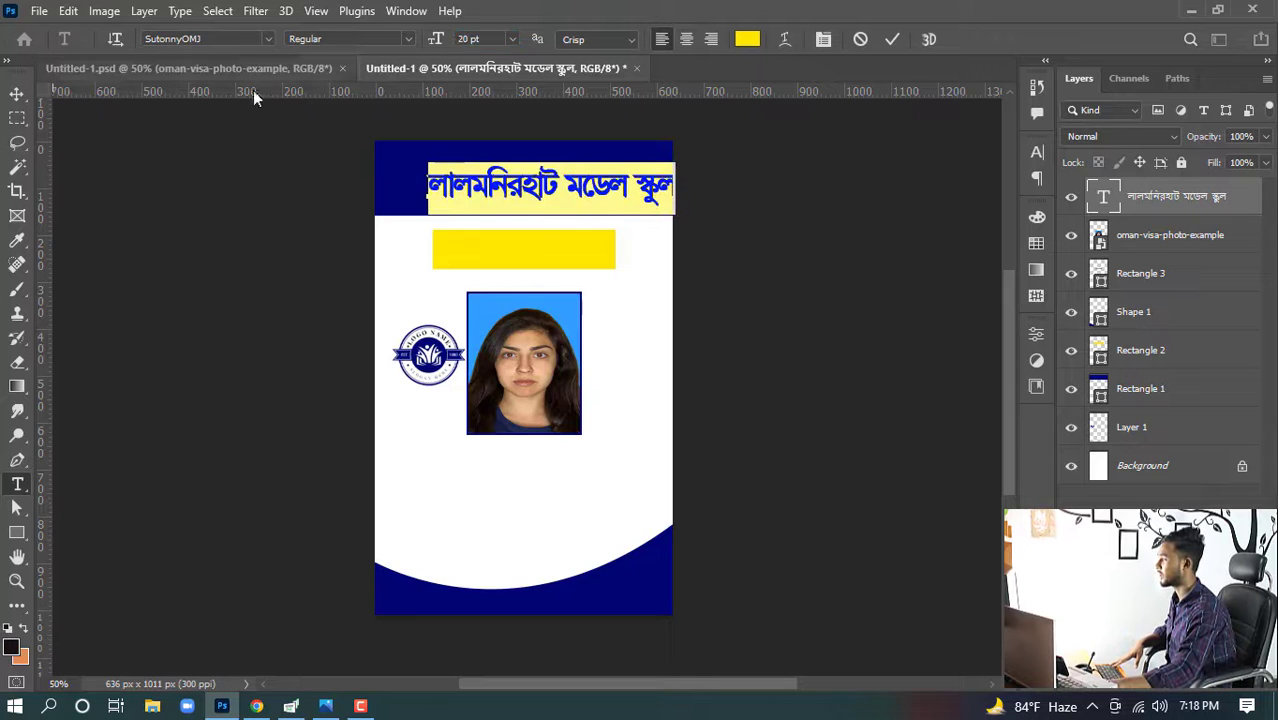
left_click(19, 95)
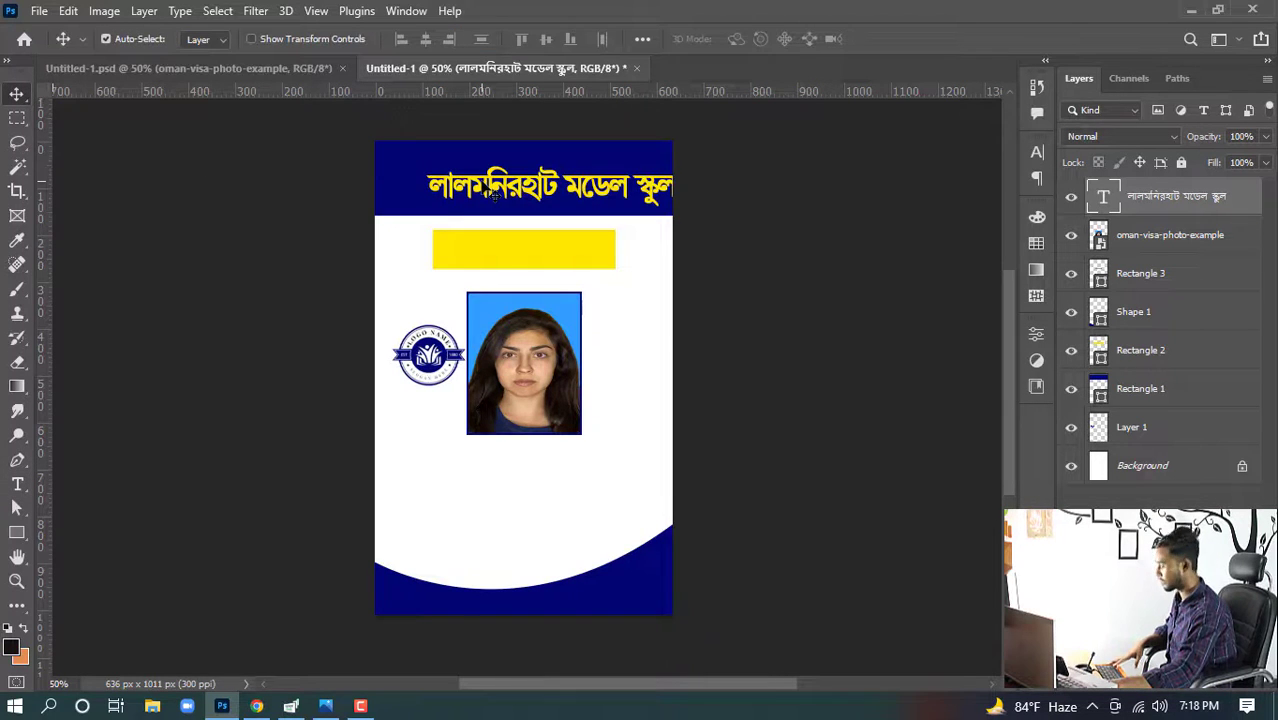
- Center the school name horizontally on the card and nudge it upward within the header
key("ctrl")
key("ctrl+a")
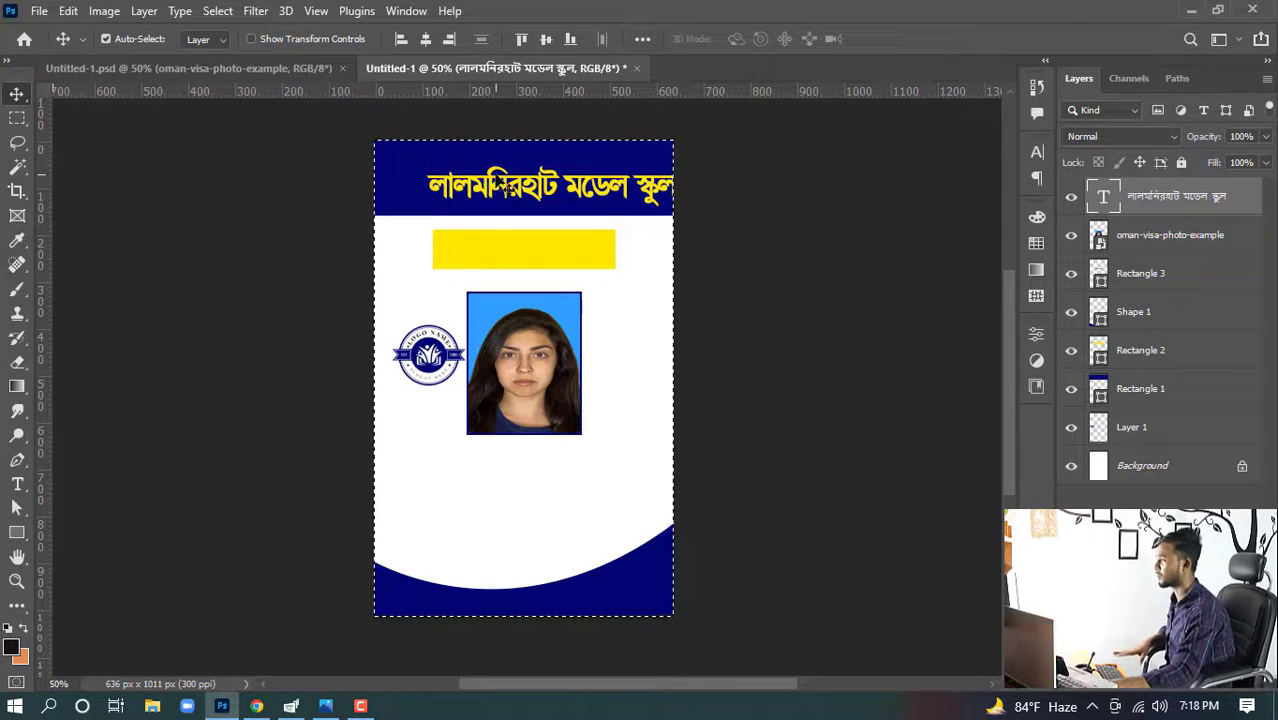
left_click(429, 38)
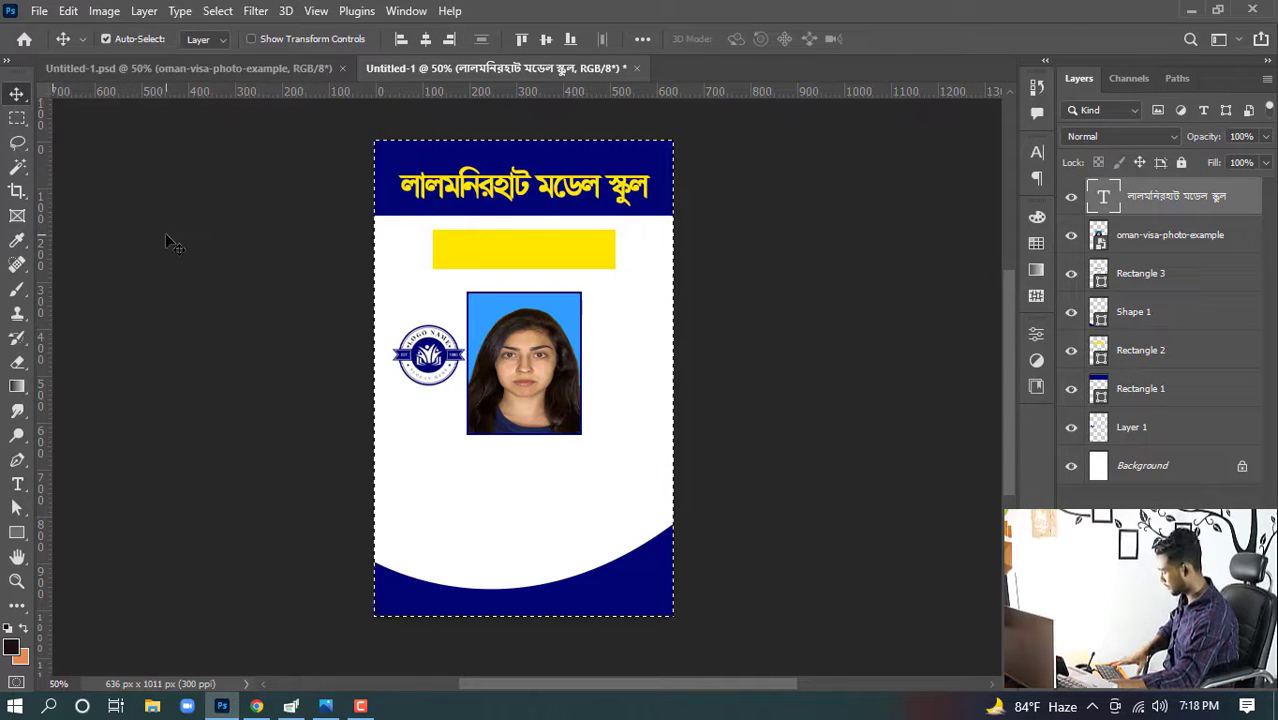
key("ctrl+d")
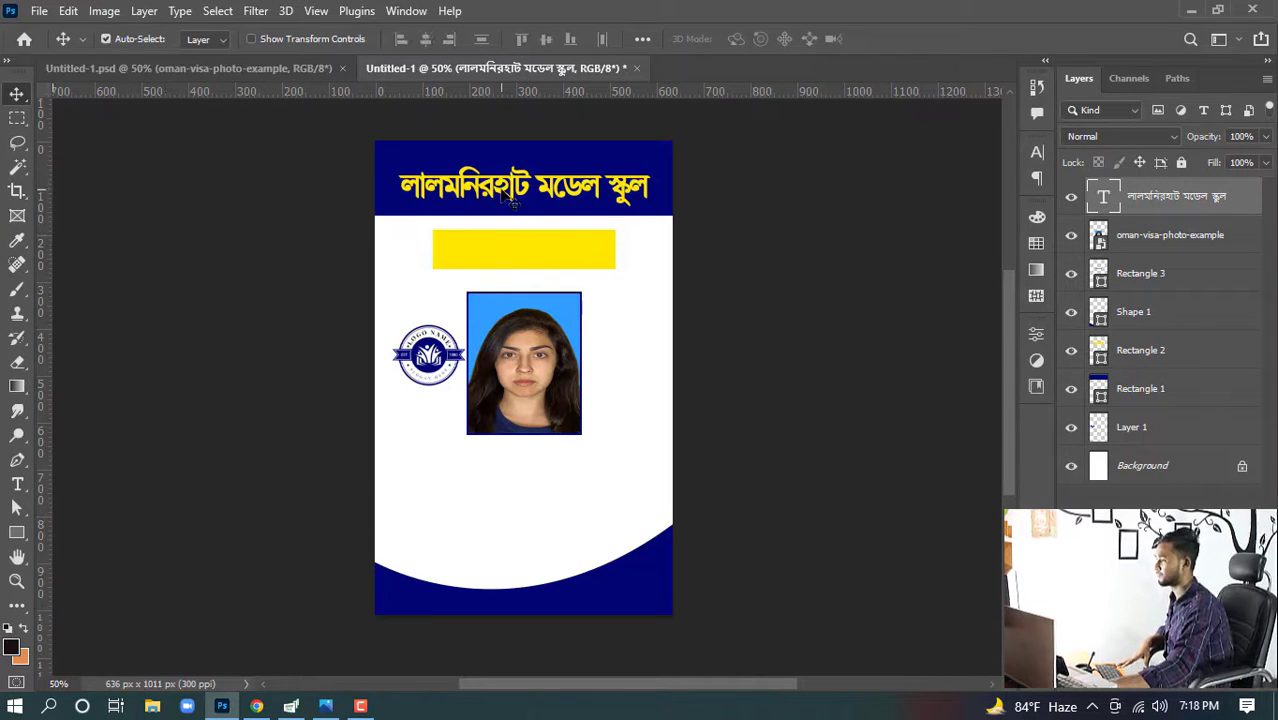
key("shift+Up")
key("shift+Up")
key("shift+Up")
key("shift+Up")
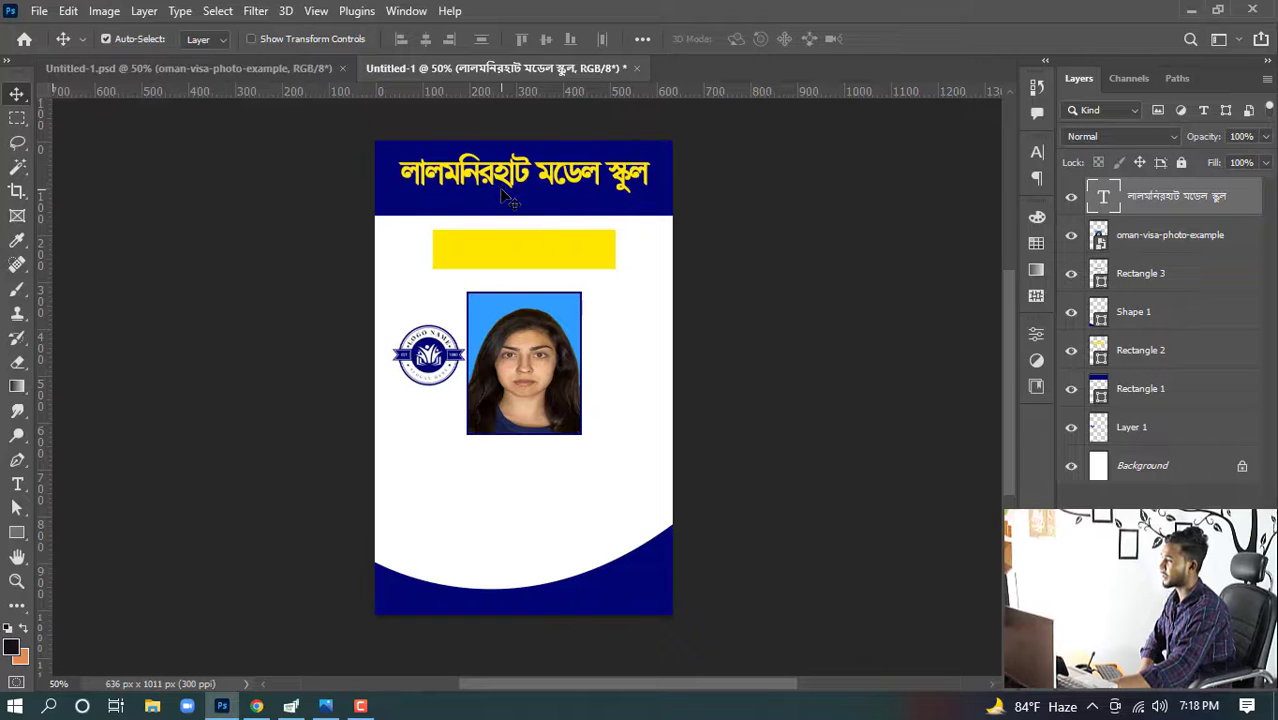
key("Up")
key("Up")
key("Up")
key("Up")
key("Up")
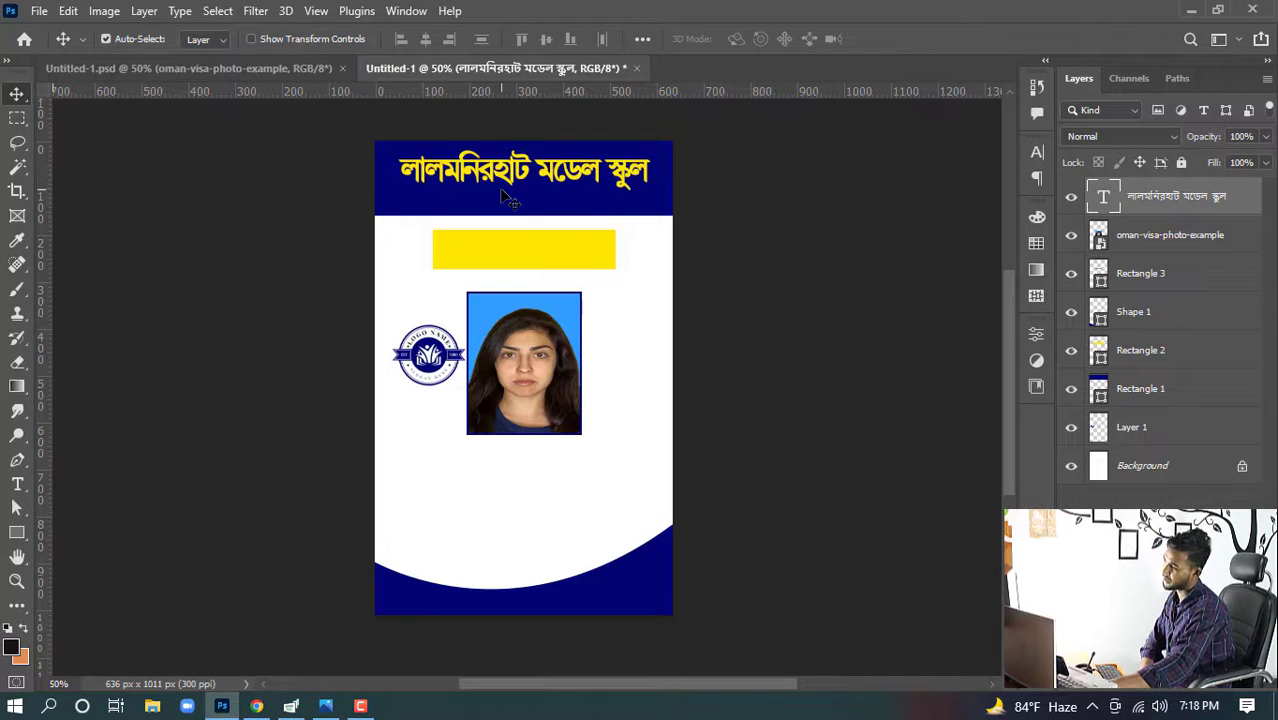
left_click(755, 205)
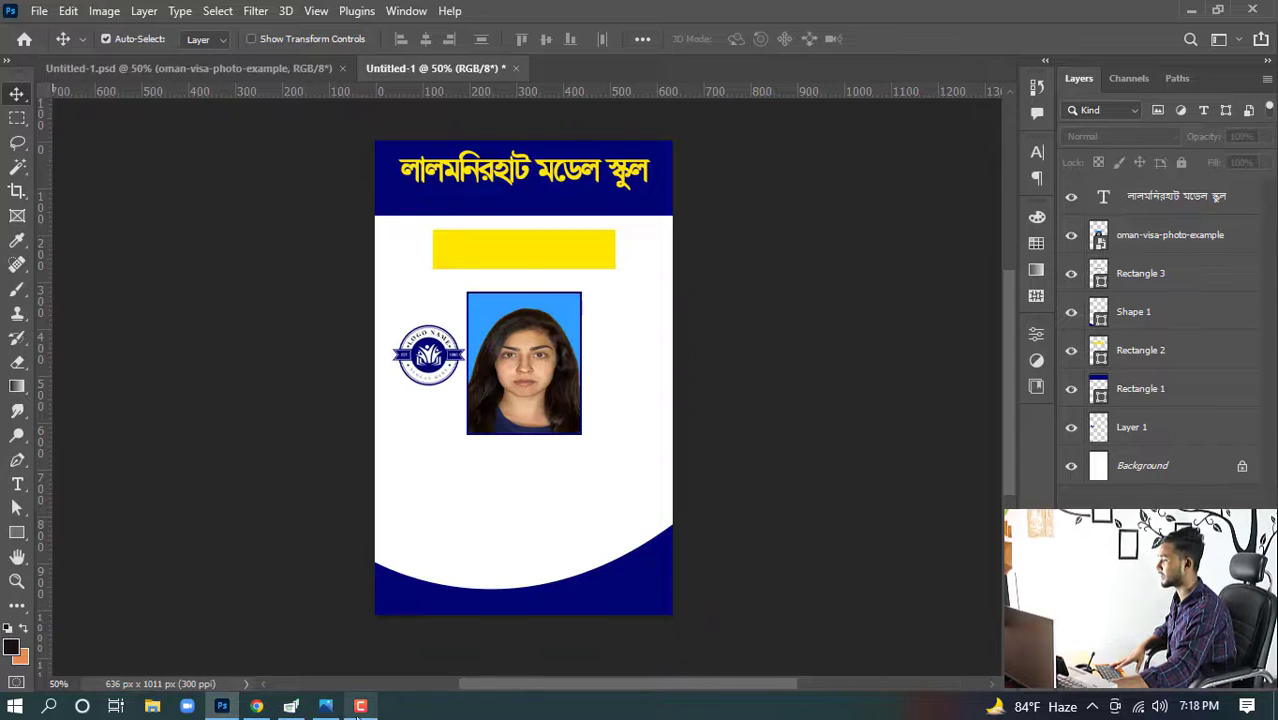
- Copy the established-year line from Google Translate and return to Photoshop
mouse_move(255, 708)
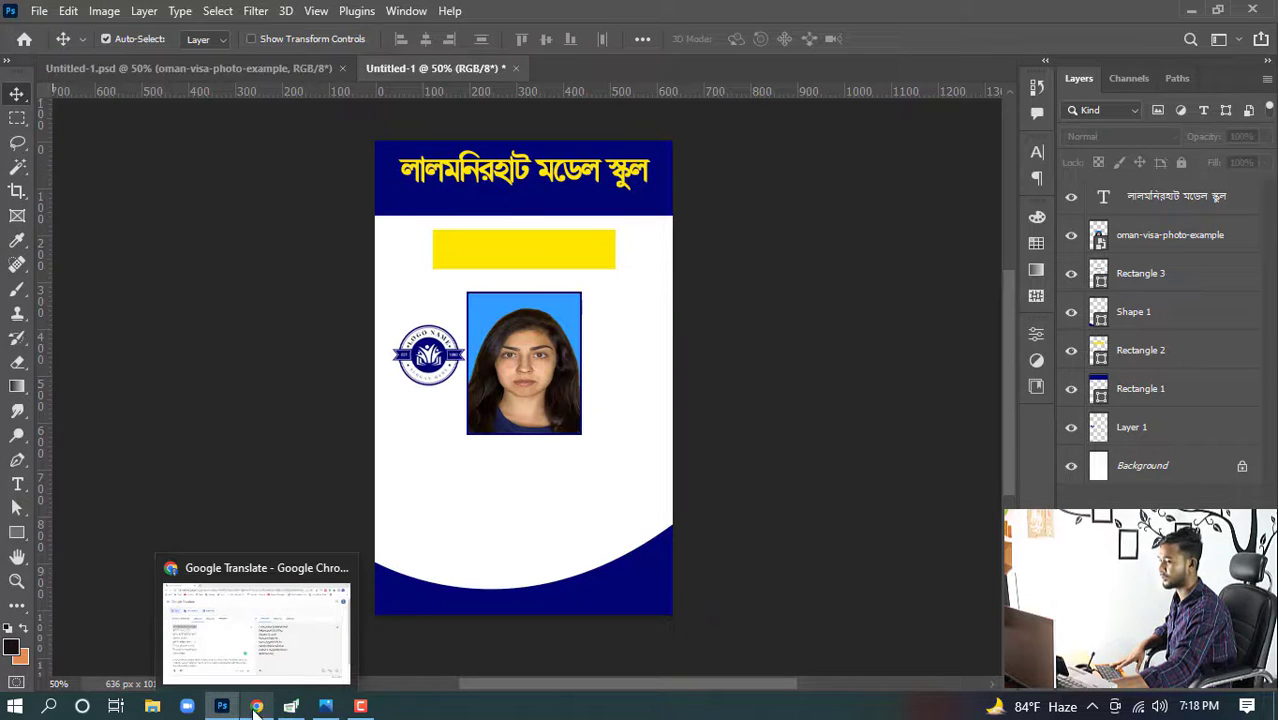
left_click(257, 708)
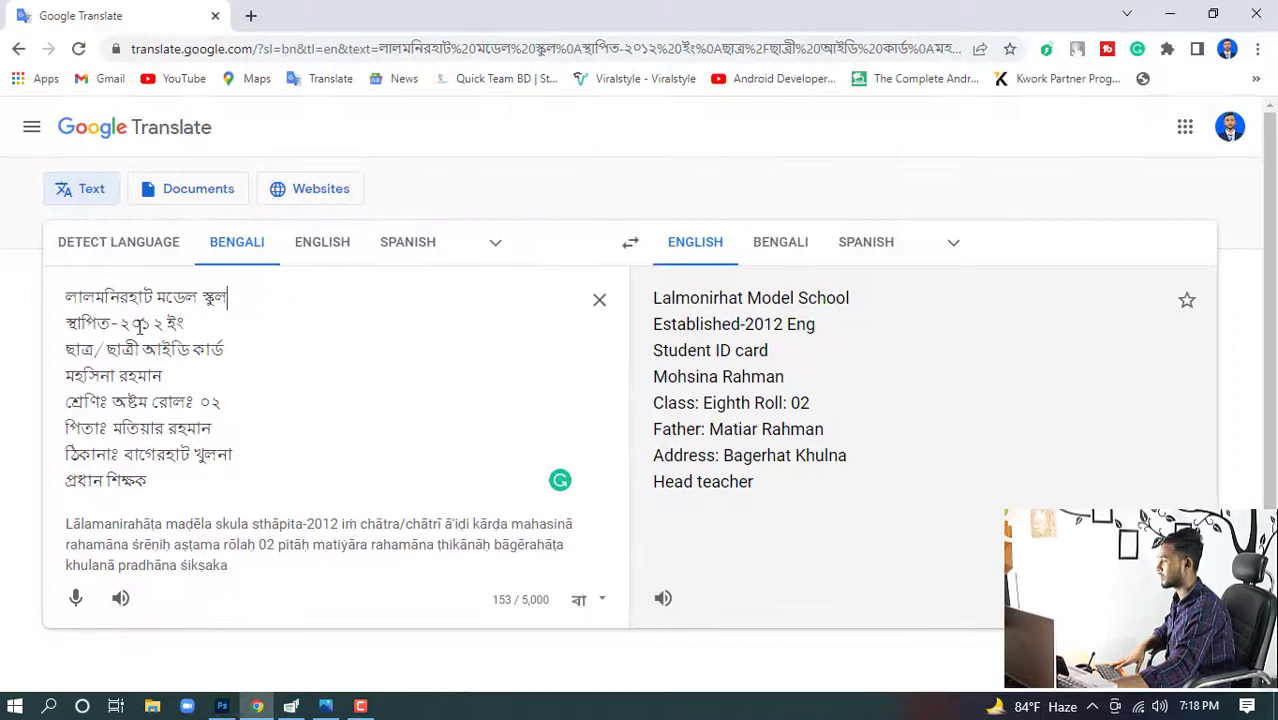
left_click_drag(190, 333, 3, 335)
key("ctrl+c")
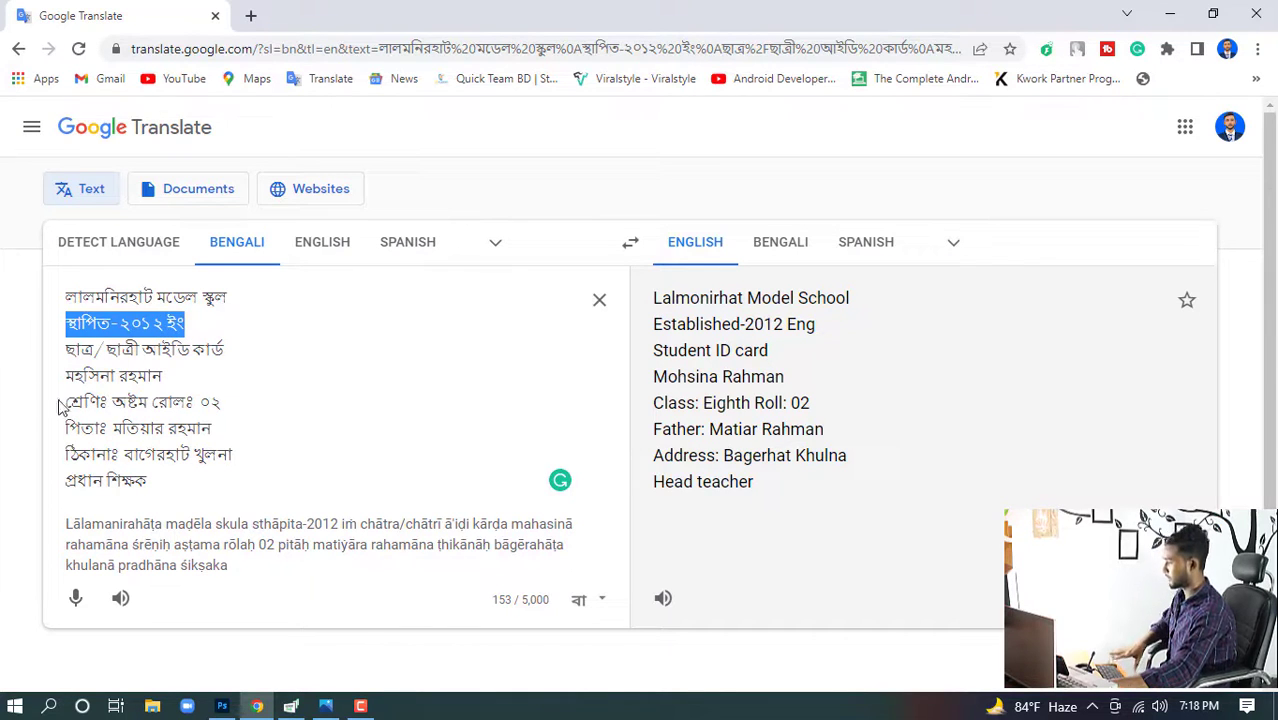
left_click(222, 706)
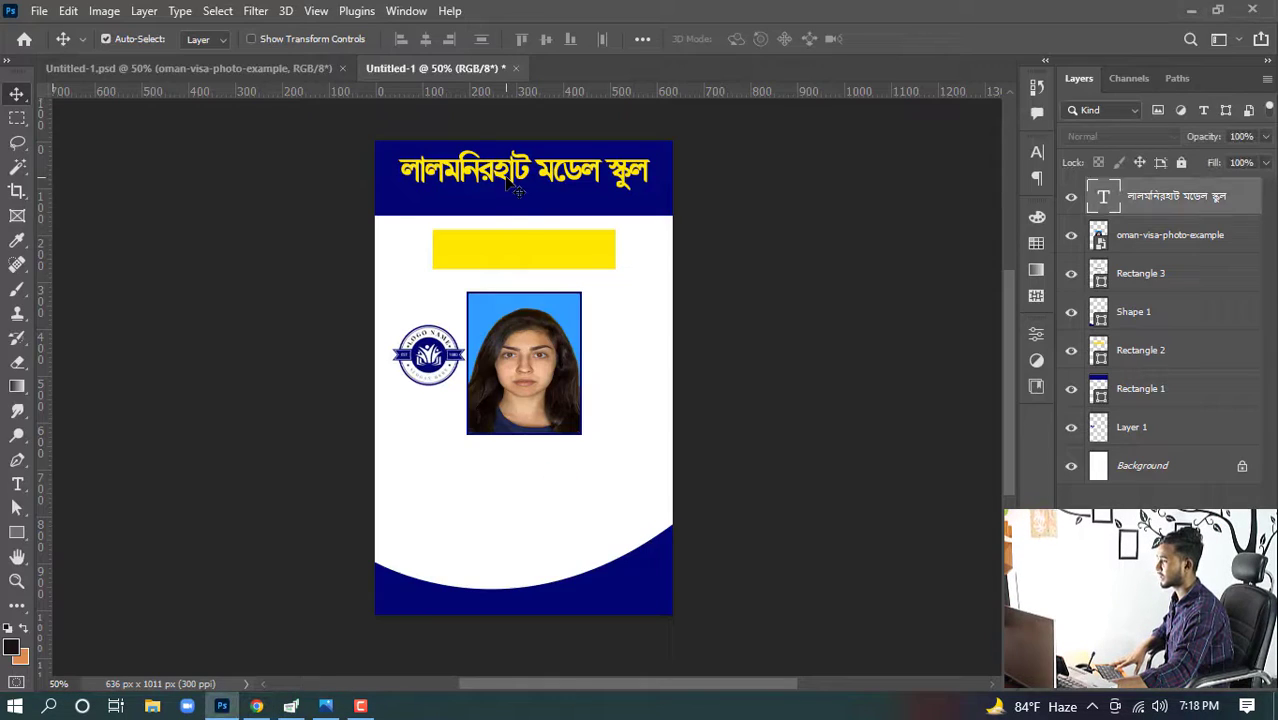
- Duplicate the school name text just below itself and paste the established-year line into the copy
left_click(517, 190)
left_click_drag(517, 190, 517, 207)
double_click(517, 207)
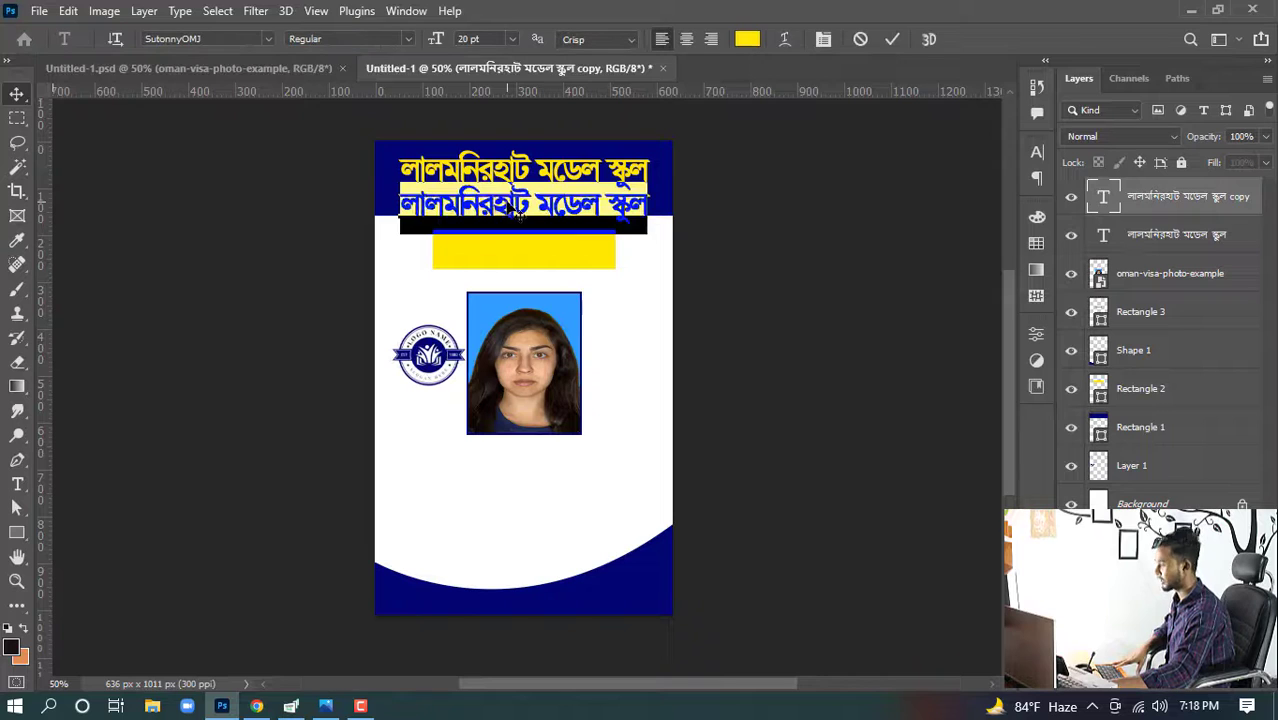
key("ctrl+v")
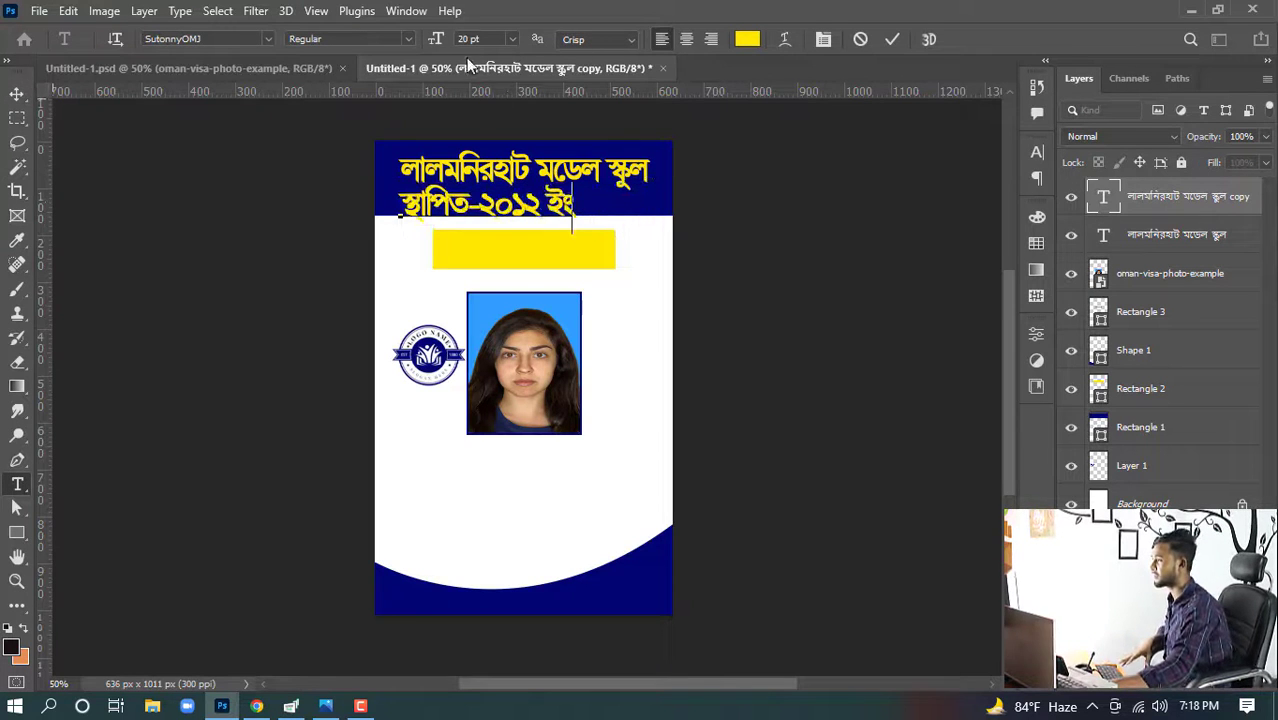
- Set the established-year line's font size to 12 pt
key("ctrl+a")
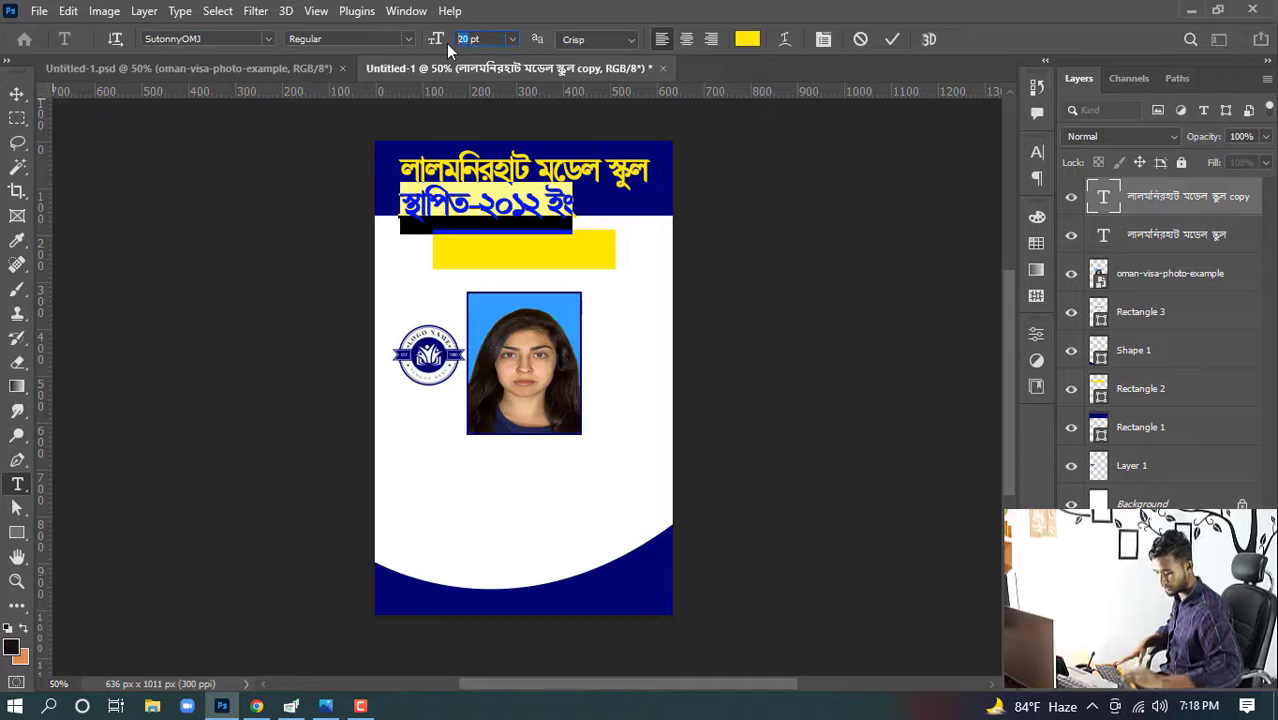
type("15")
key("Return")
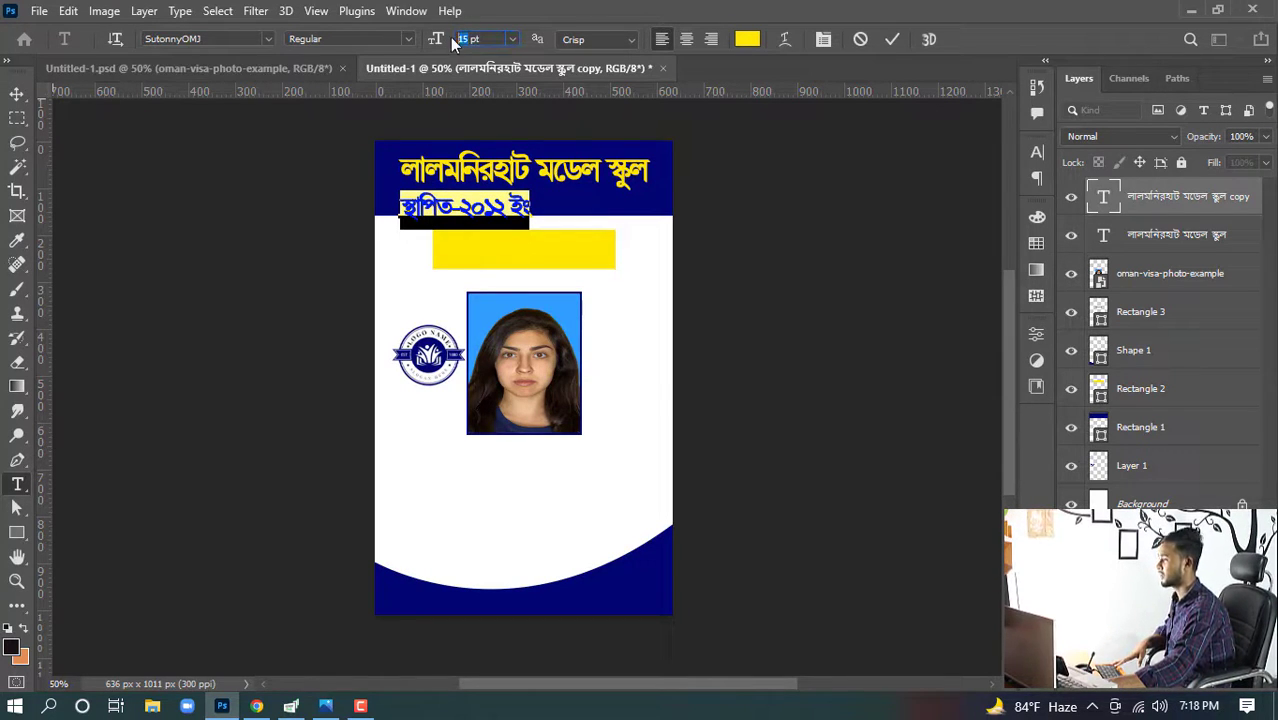
key("Return")
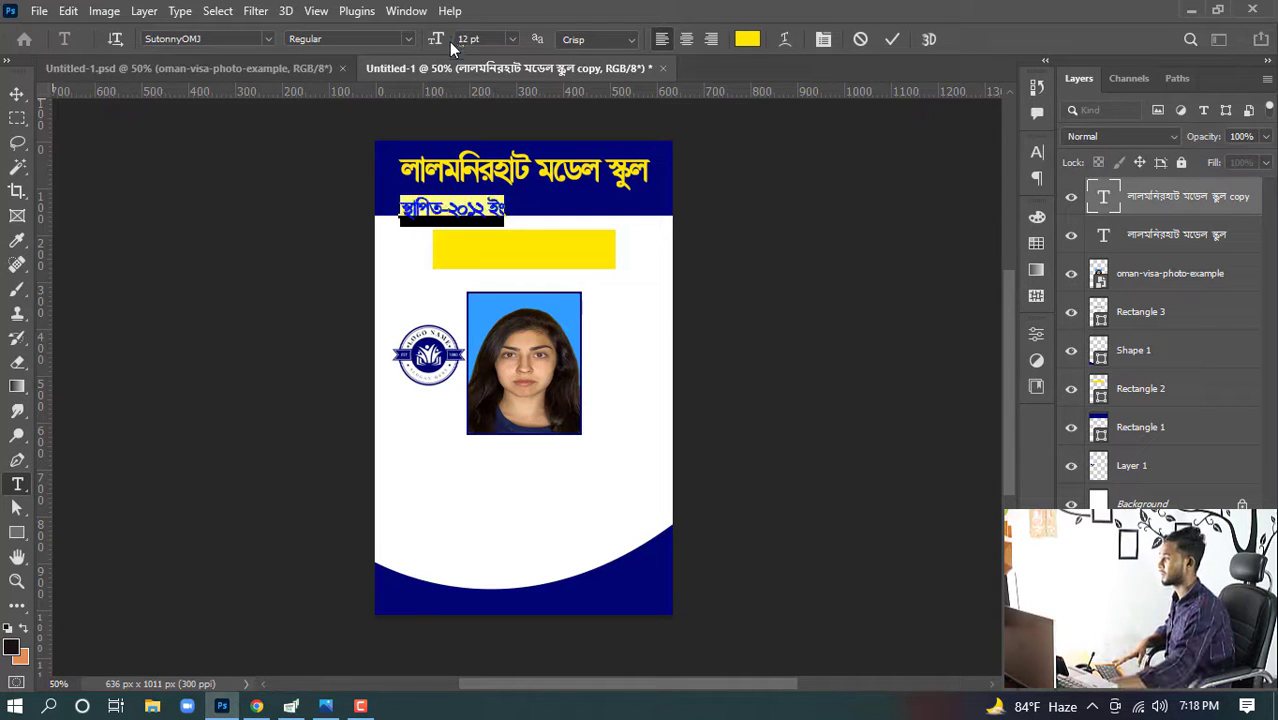
left_click(16, 94)
- Position the established-year line under the school name and center it horizontally on the card
left_click_drag(461, 208, 530, 200)
left_click_drag(531, 215, 507, 205)
key("ctrl+a")
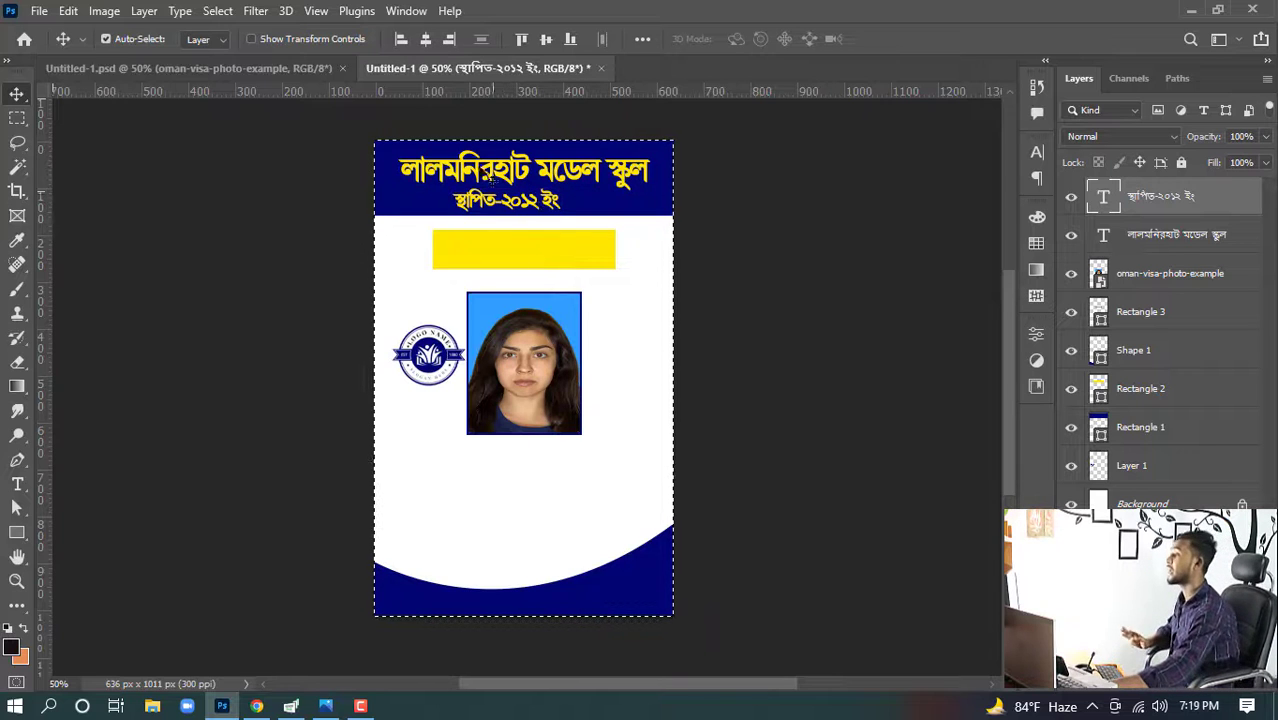
left_click(425, 39)
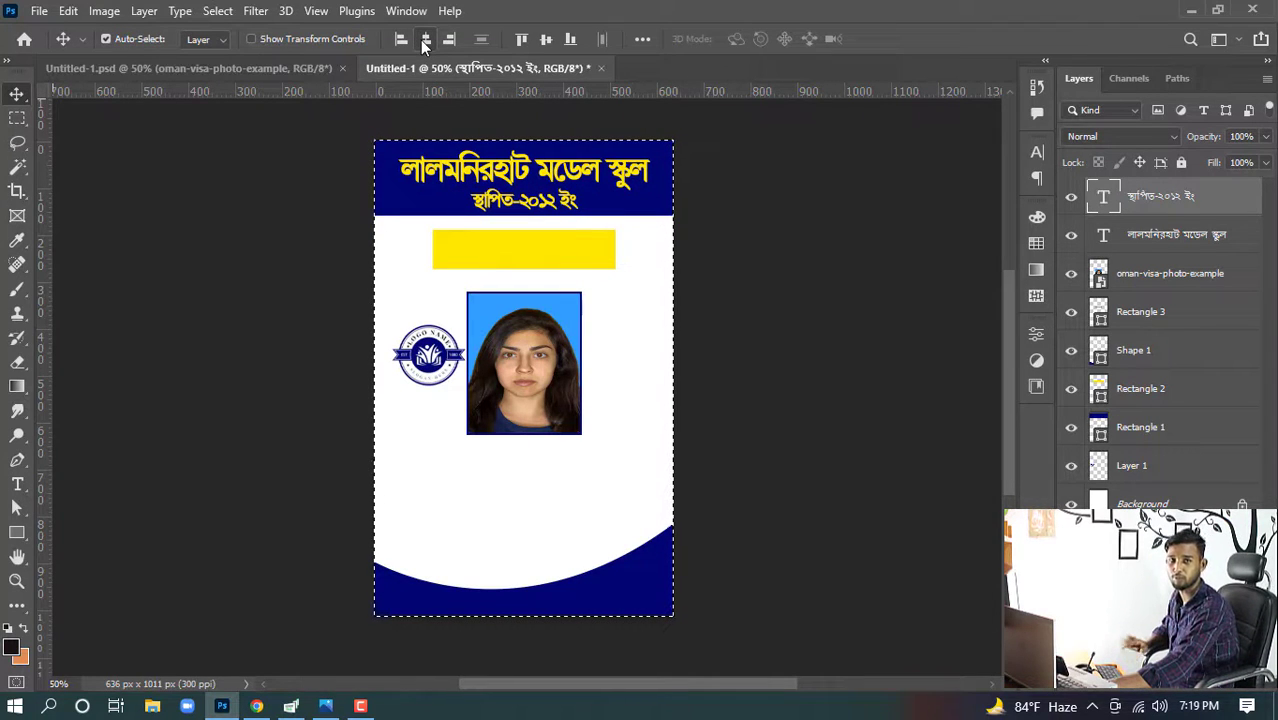
left_click(265, 214)
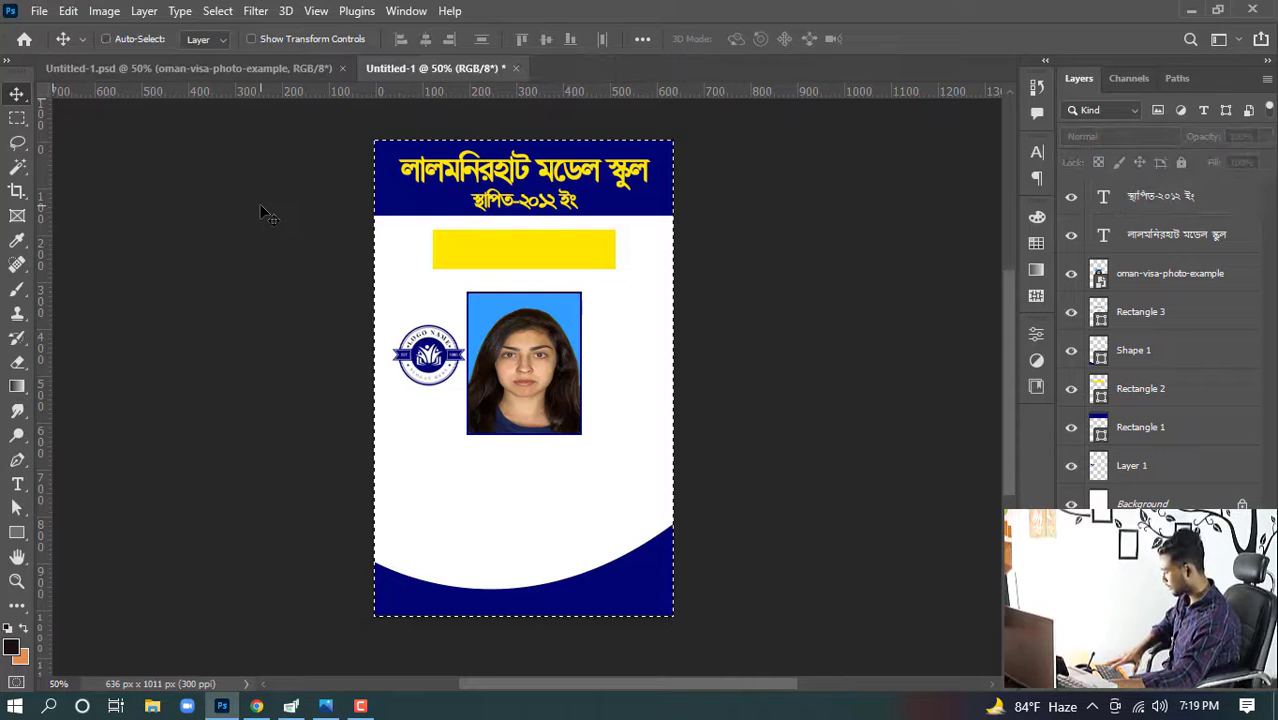
key("ctrl+d")
- Change the established-year line's text color to white
double_click(522, 200)
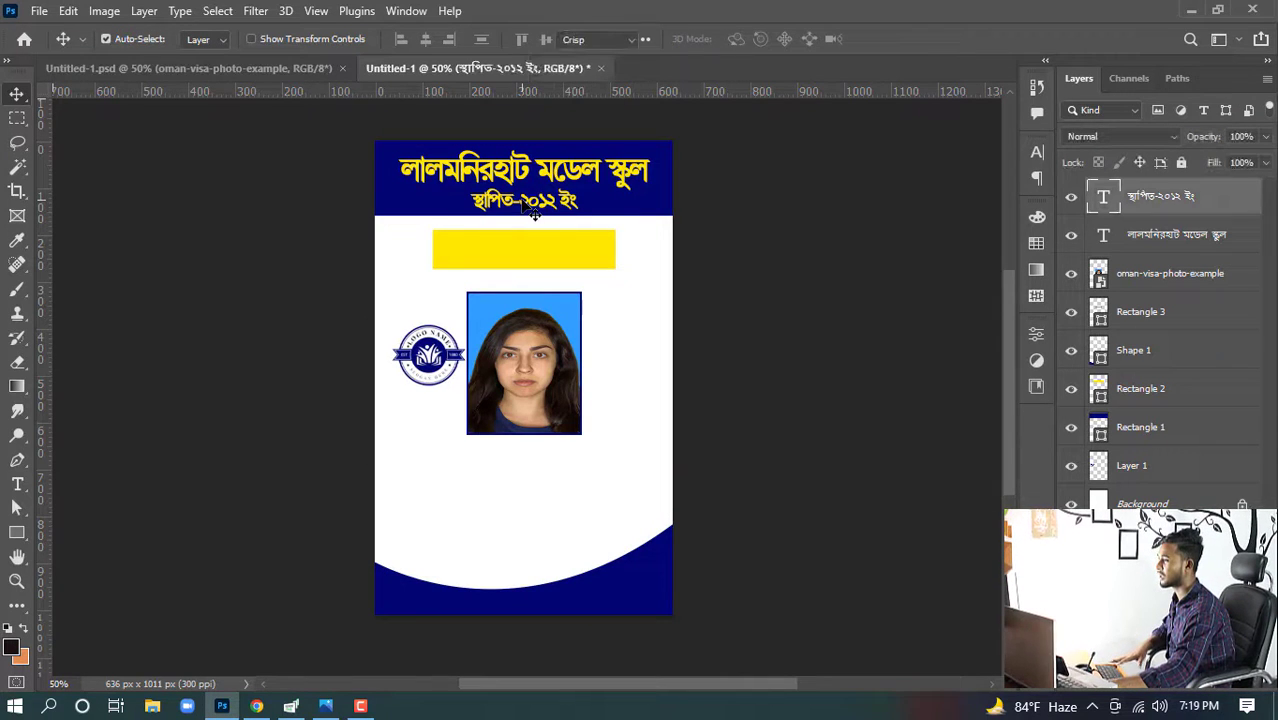
left_click(748, 39)
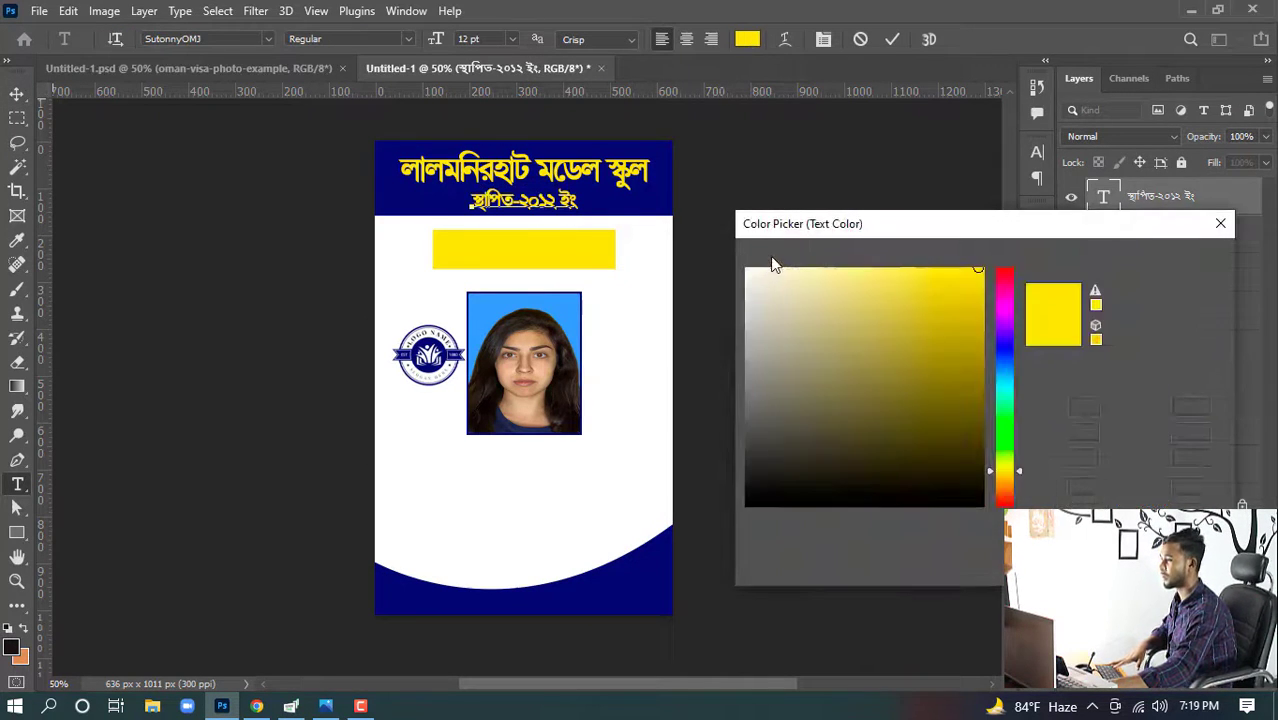
left_click(747, 272)
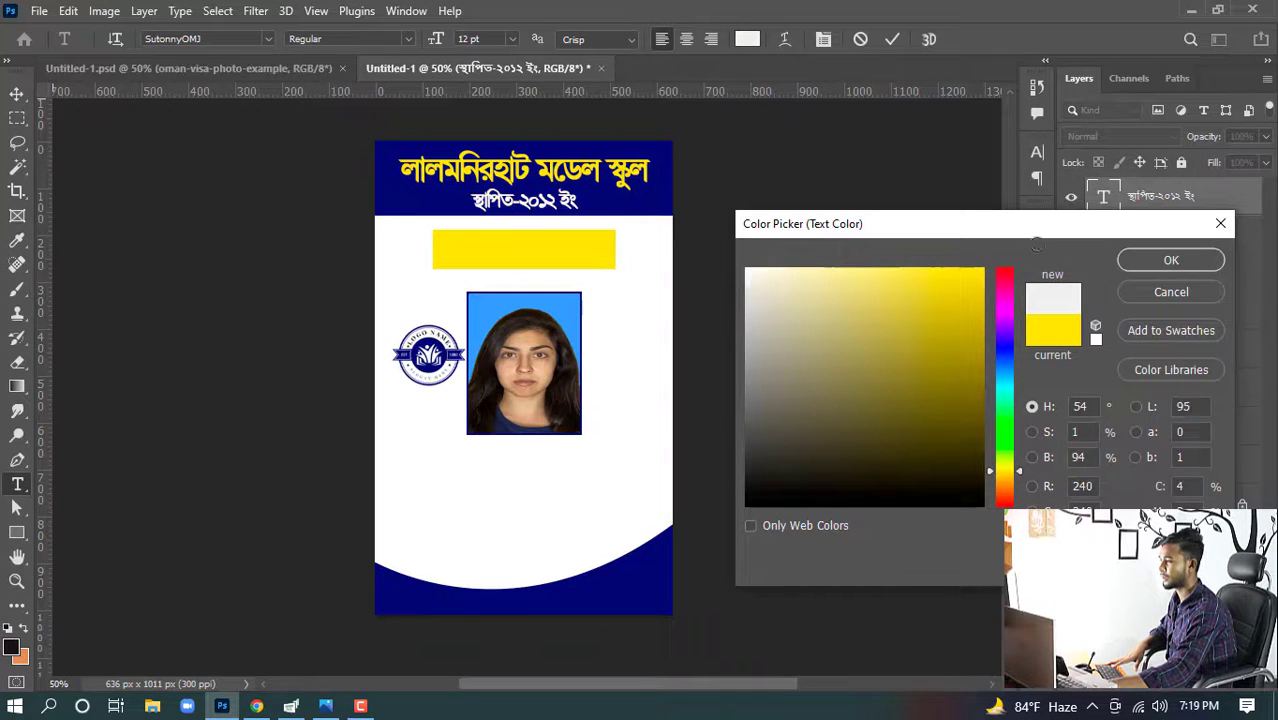
left_click(1145, 260)
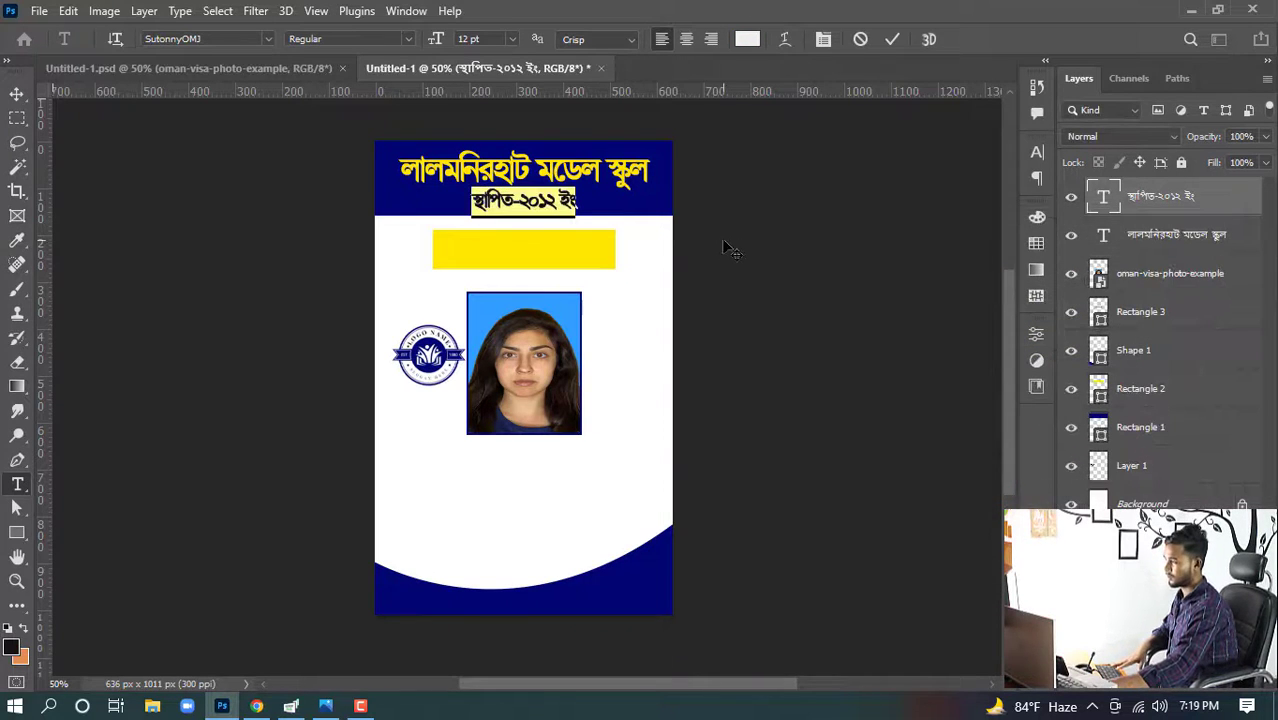
left_click(16, 94)
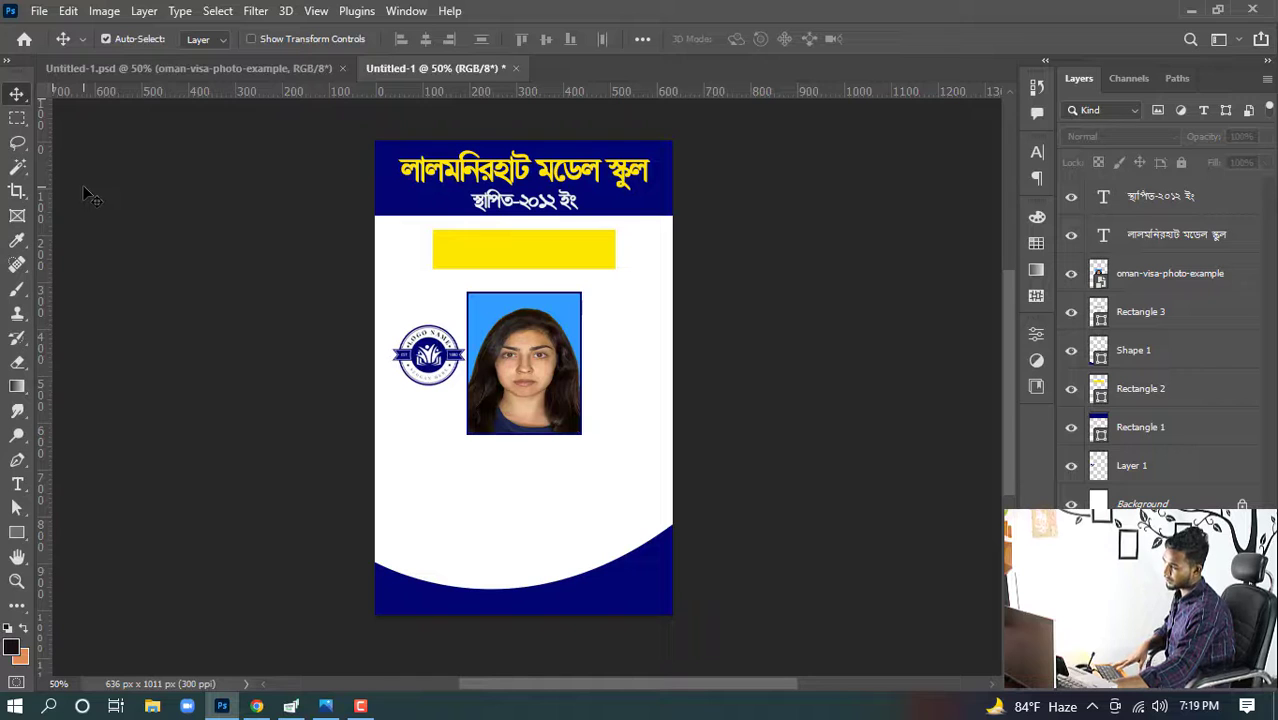
- Copy the student ID card line from Google Translate and return to Photoshop
left_click(260, 704)
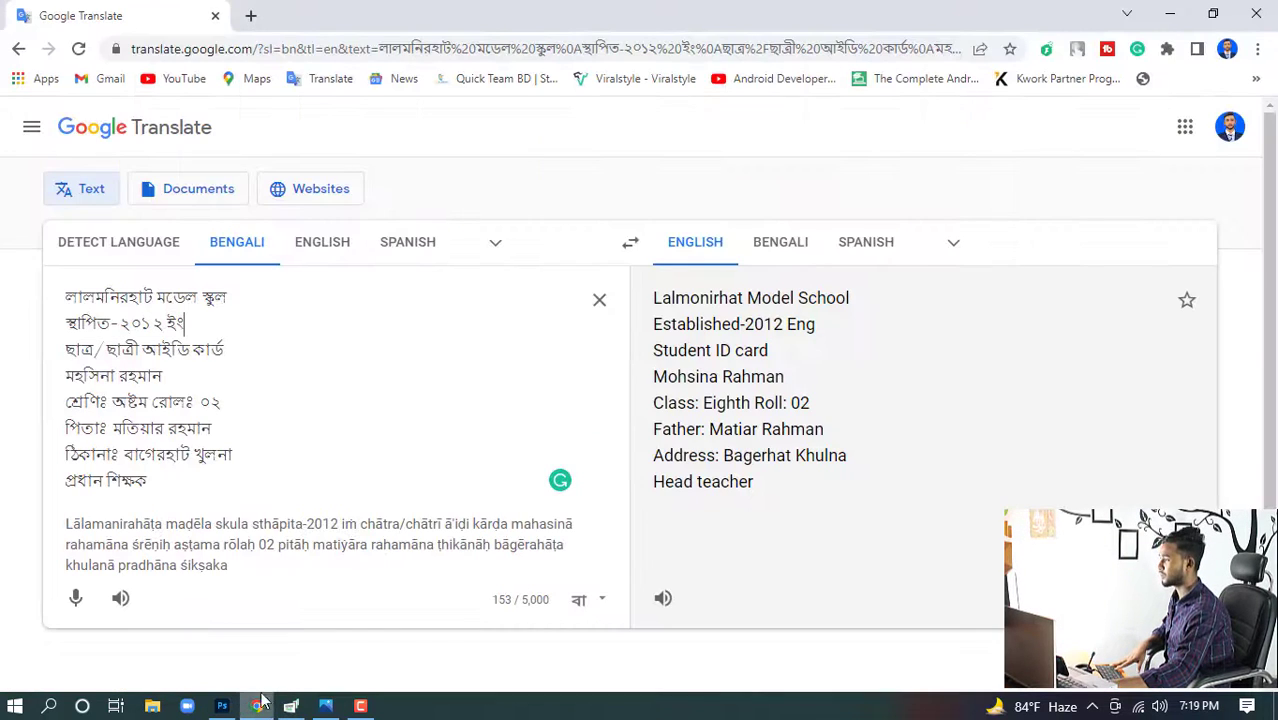
left_click_drag(66, 355, 20, 351)
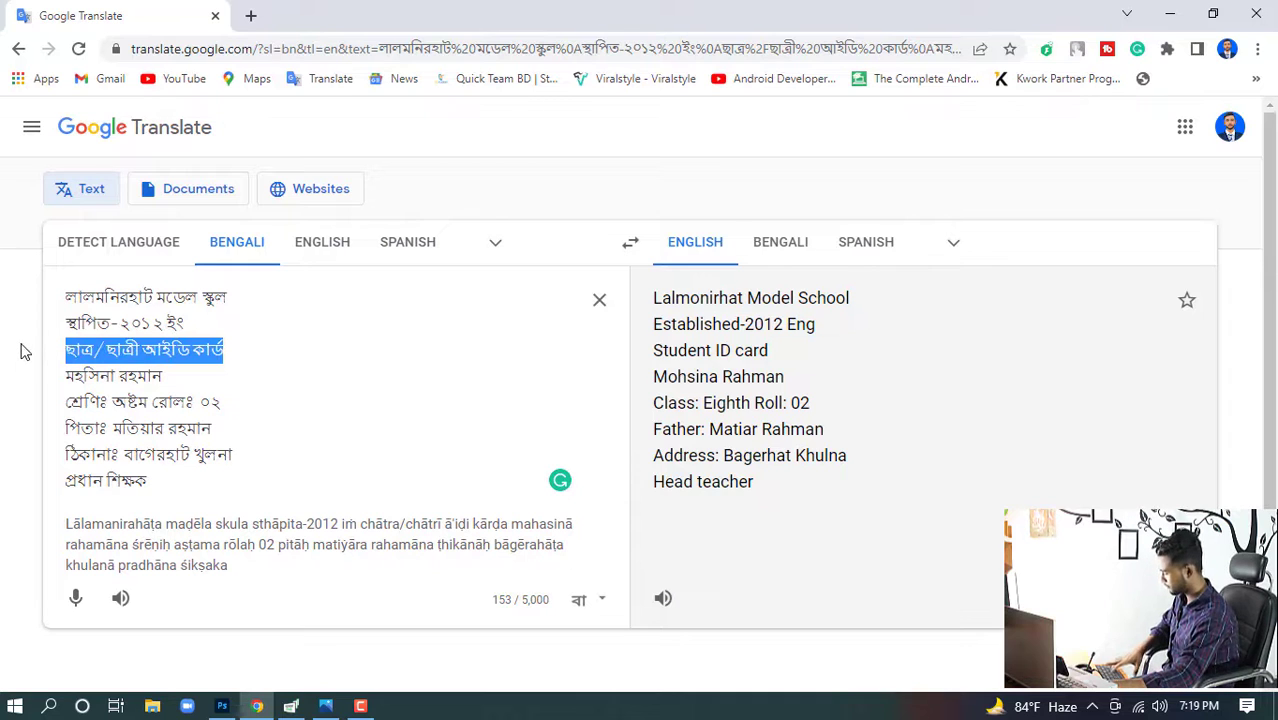
left_click(222, 706)
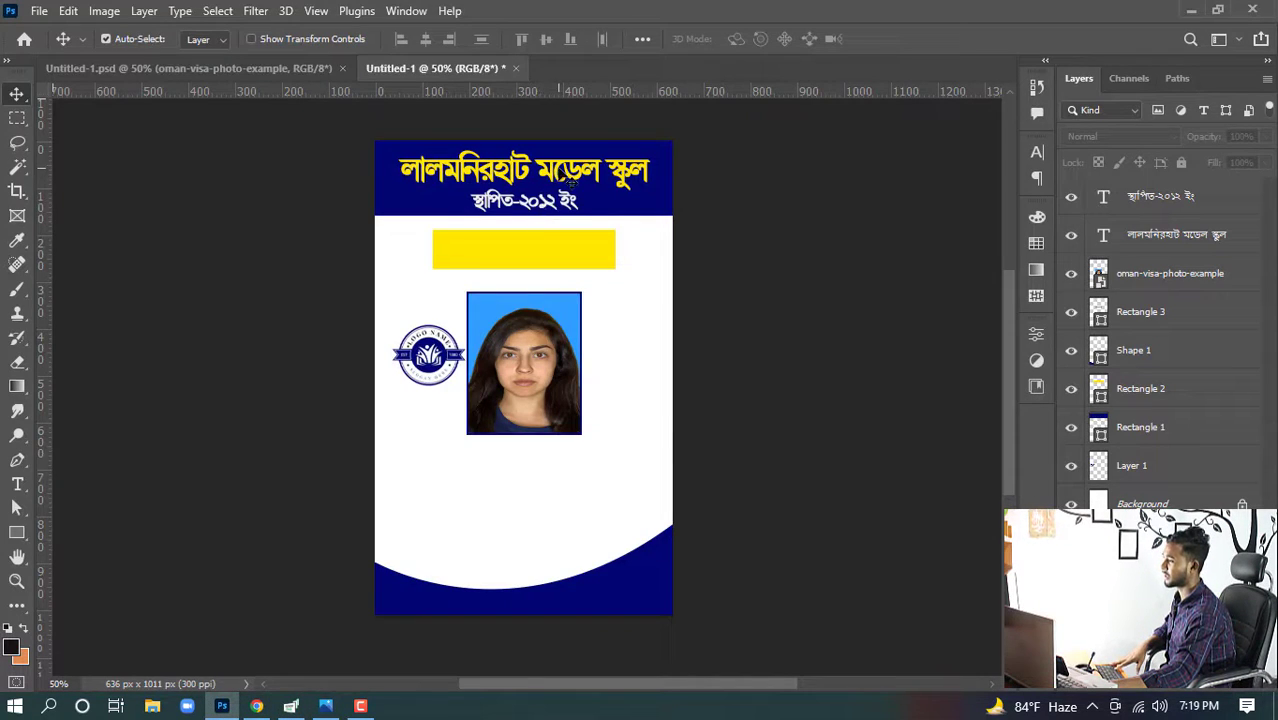
- Duplicate the school name text down onto the yellow bar and bring the copy to the top of the layer stack
left_click(554, 177)
left_click_drag(552, 201, 552, 286)
left_click_drag(1222, 238, 1206, 185)
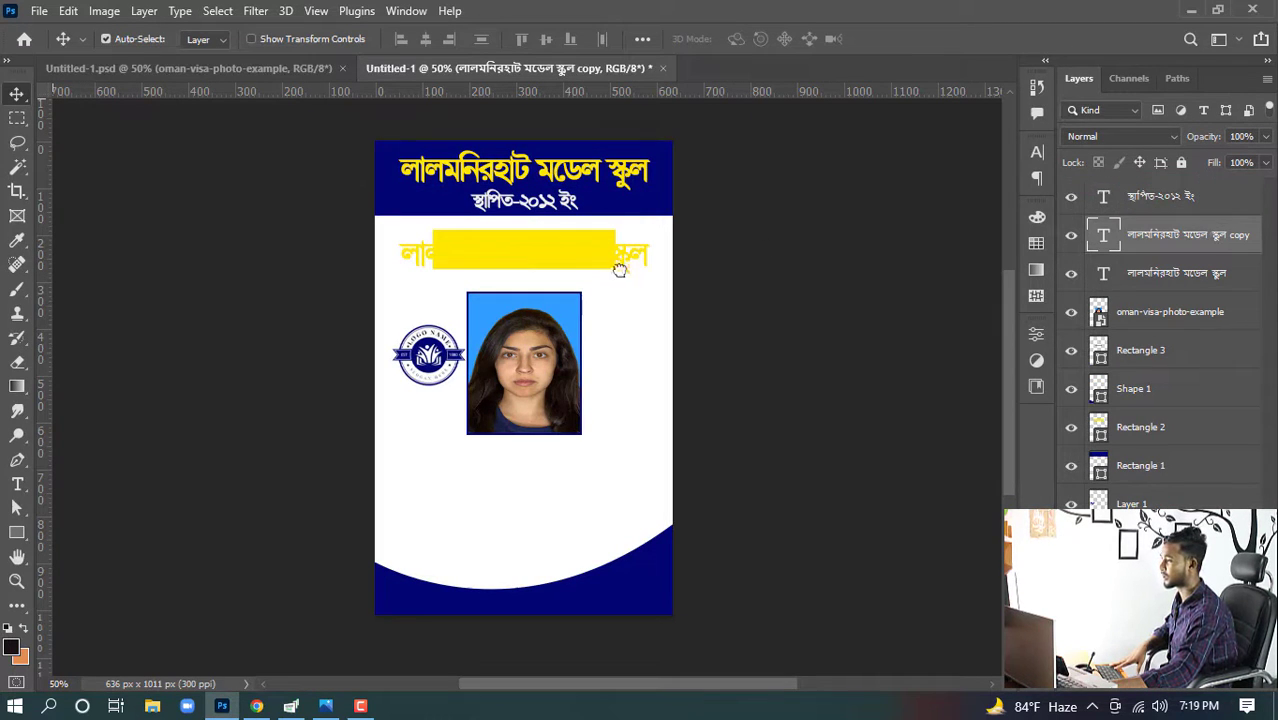
key("ctrl+bracketright")
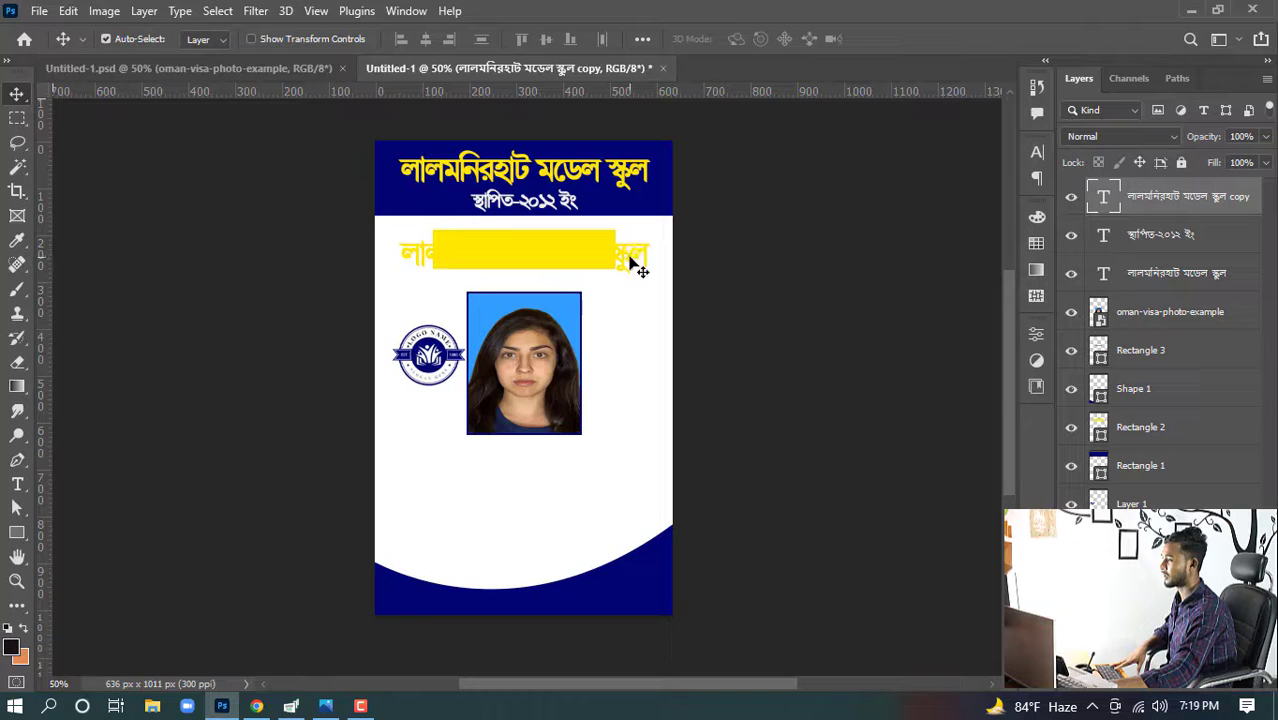
- Replace the copied text with the pasted student ID card line
double_click(629, 258)
left_click(624, 256)
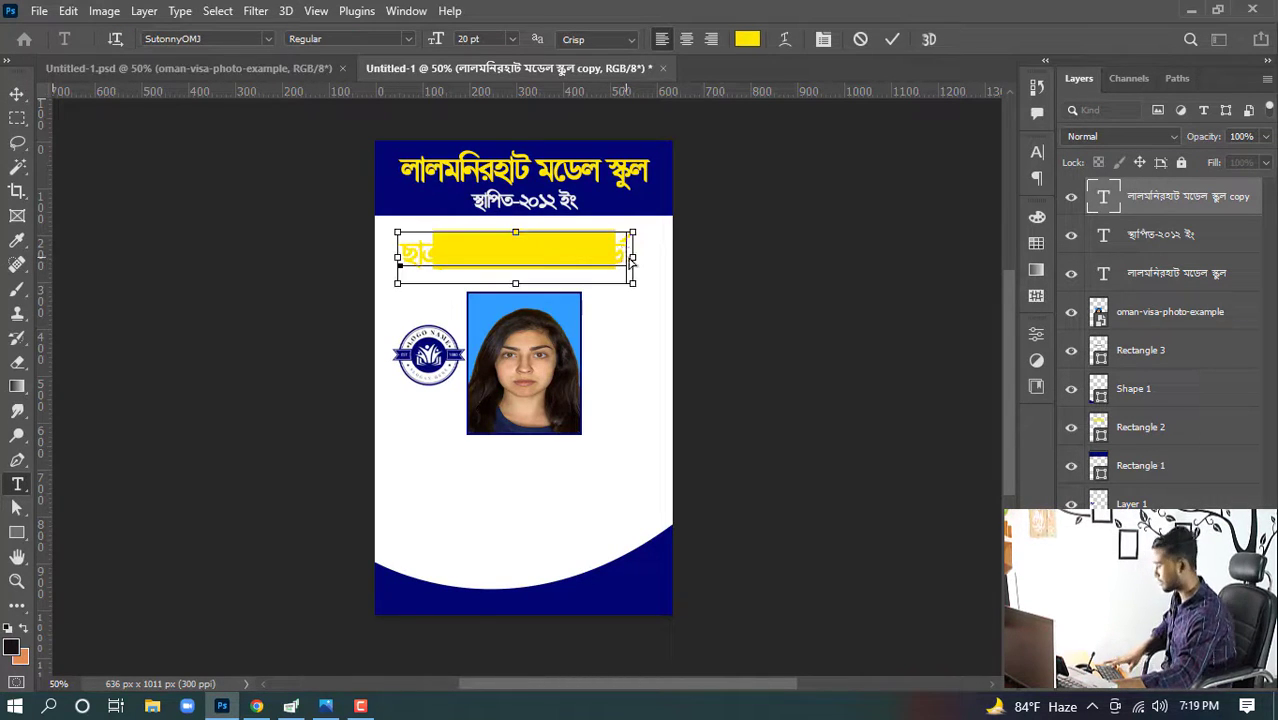
key("ctrl+a")
- Color the student ID card line navy blue, sampled from the header band
left_click(748, 39)
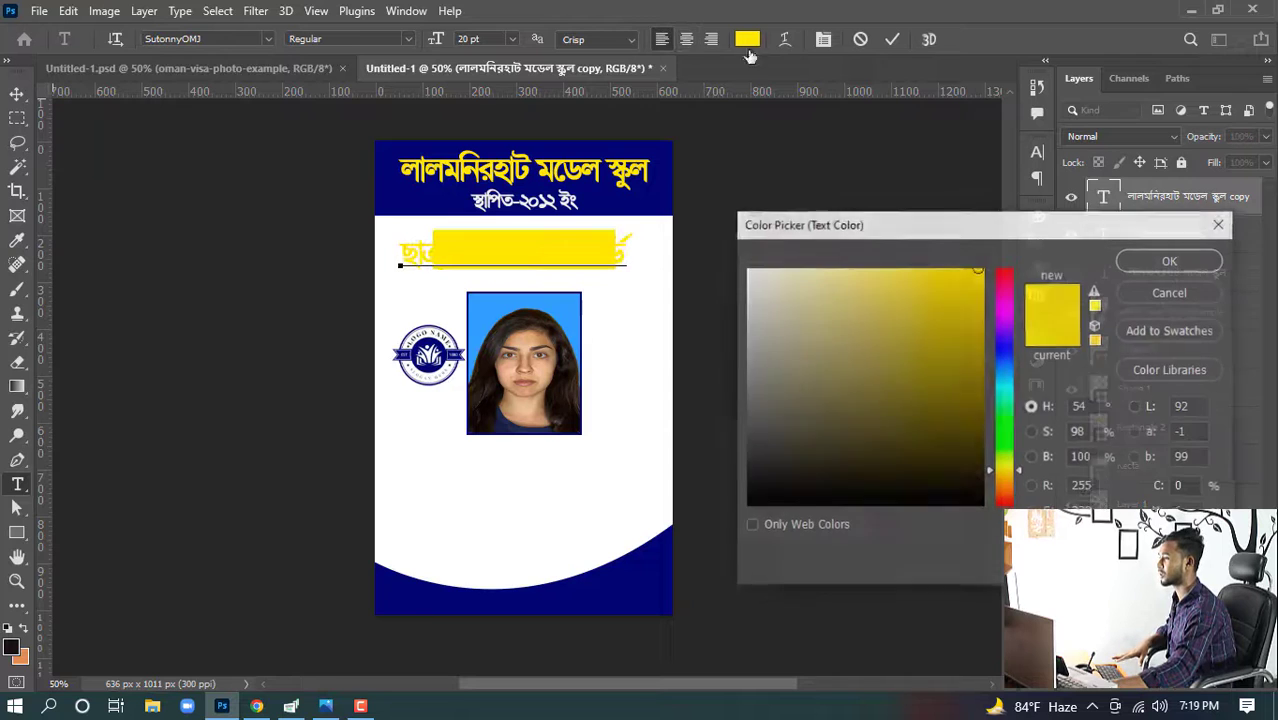
left_click(668, 183)
left_click(1168, 262)
left_click(17, 93)
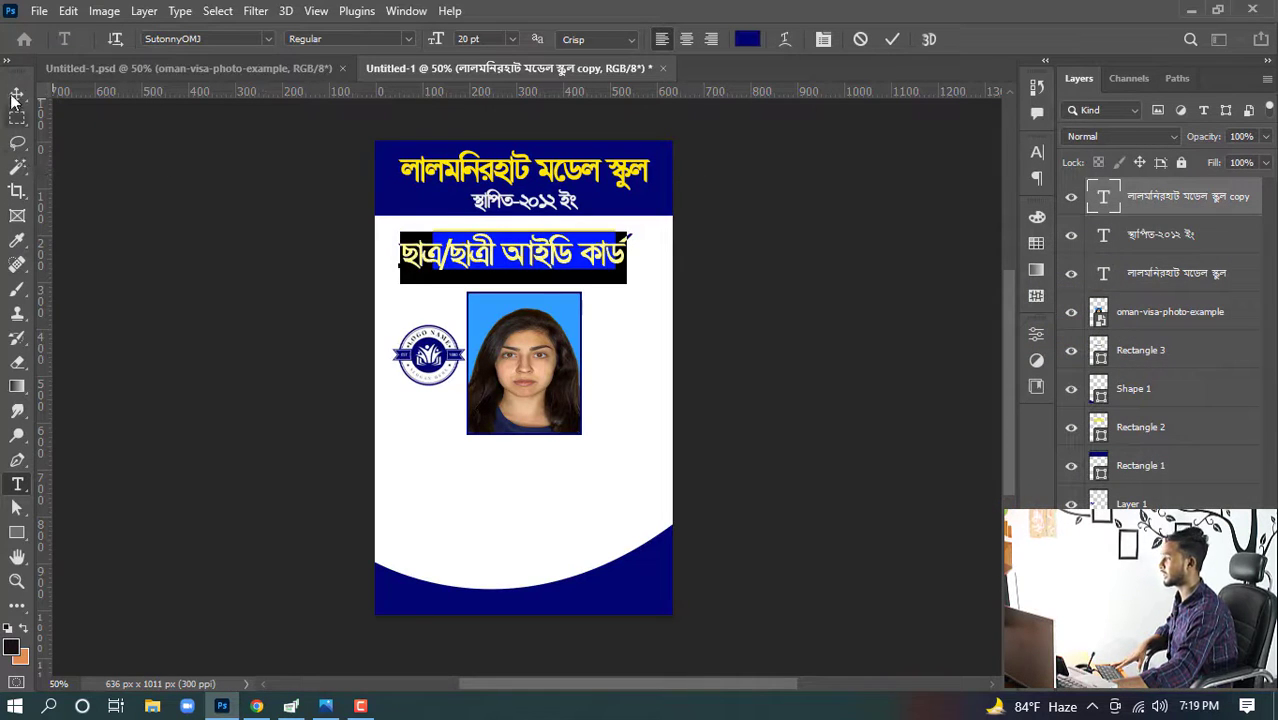
- Set the student ID card line's font size to 12 pt
double_click(519, 245)
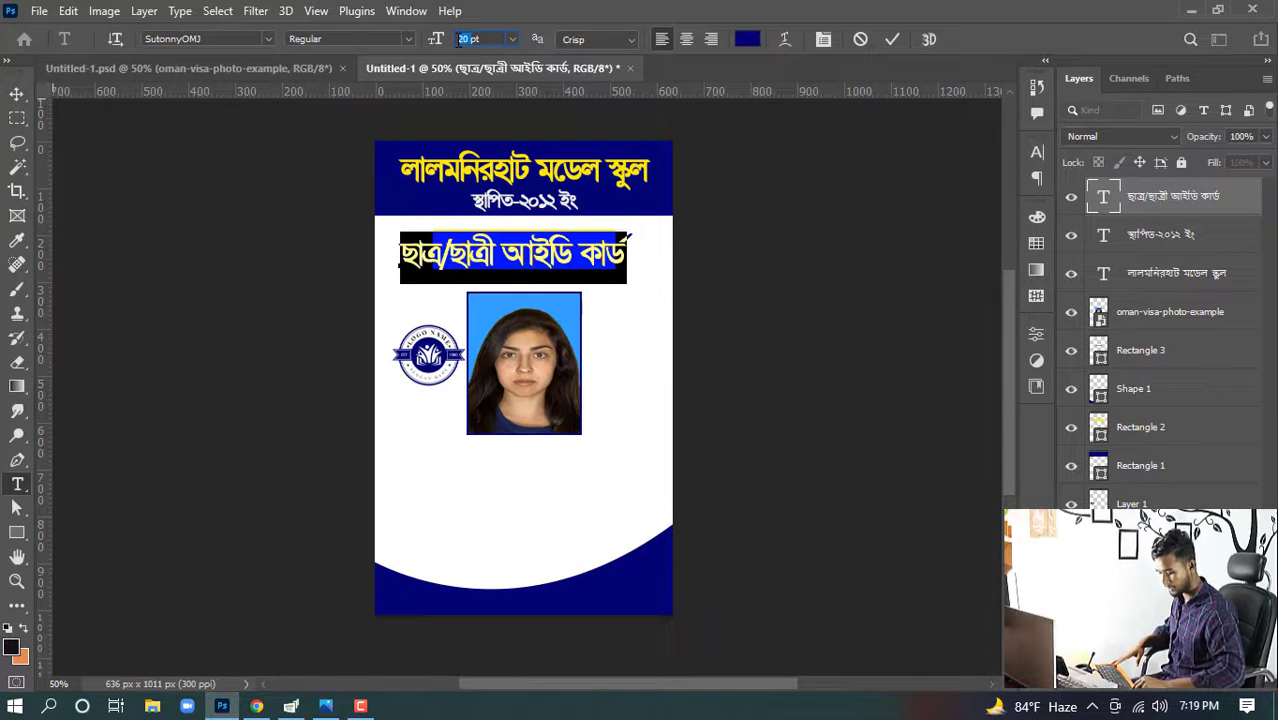
type("12")
key("Return")
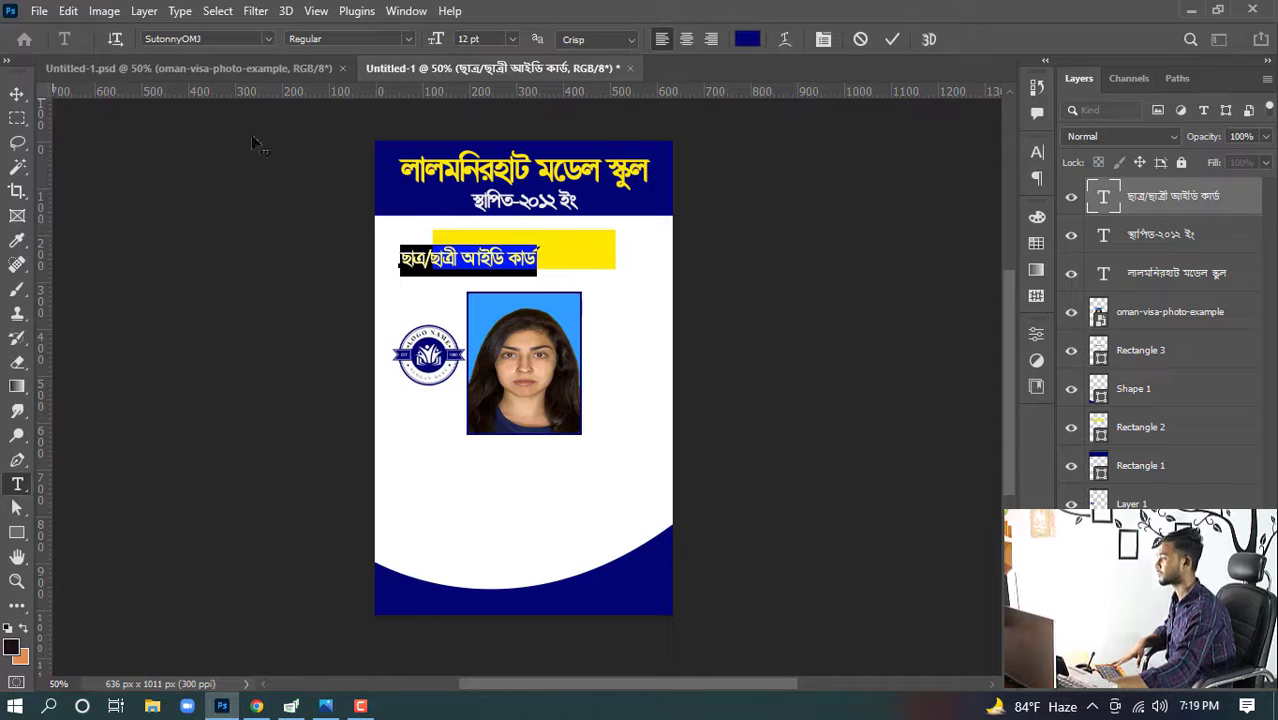
- Move the student ID card line onto the yellow bar and set its font size to 15 pt
left_click(10, 93)
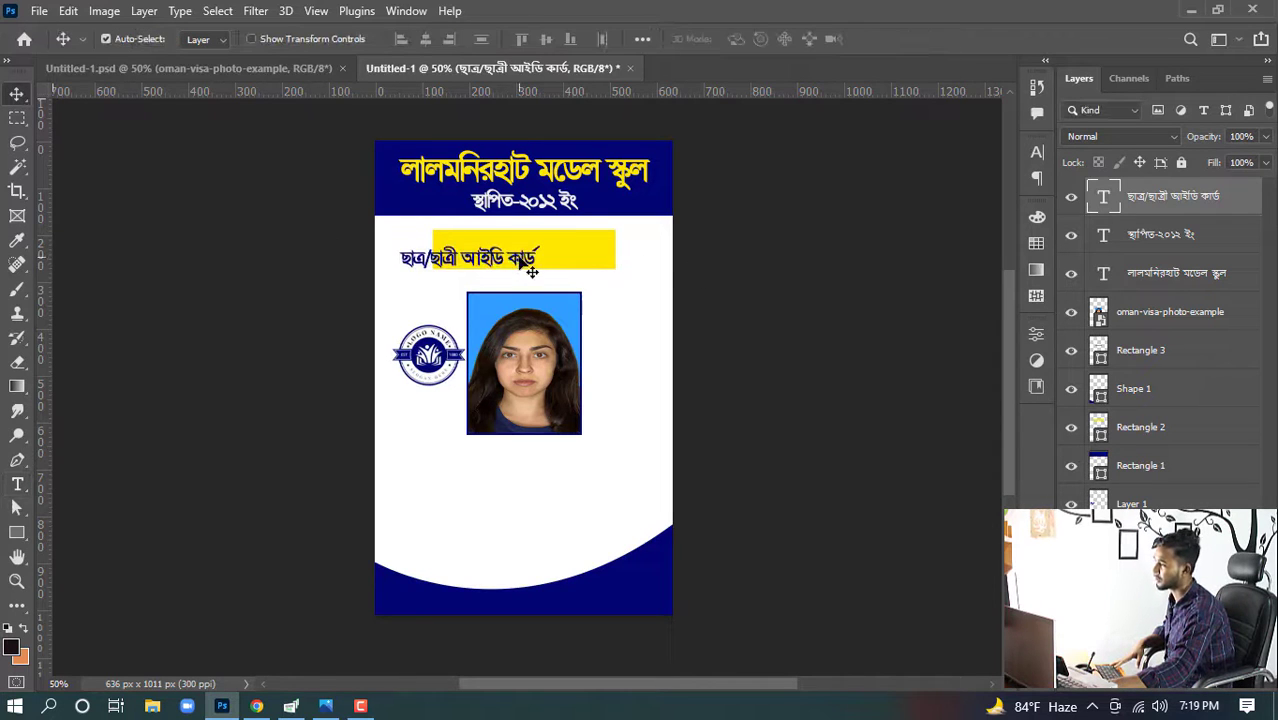
left_click_drag(535, 259, 579, 264)
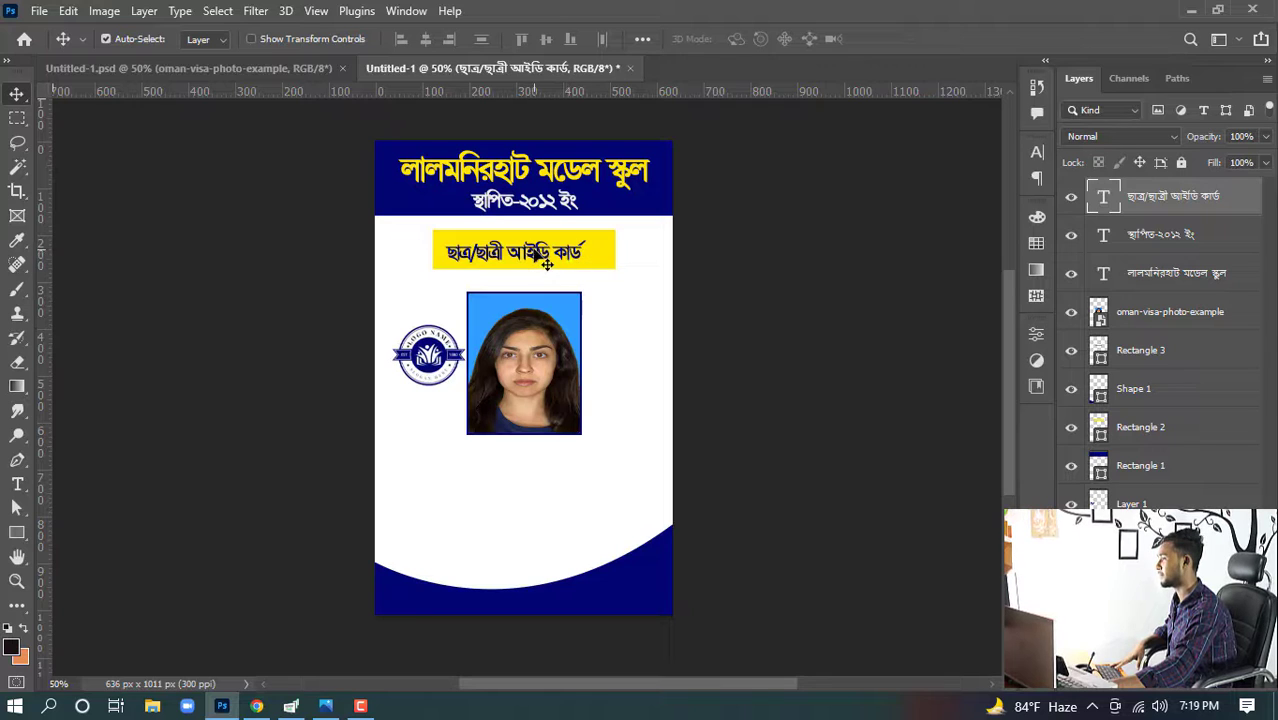
double_click(546, 262)
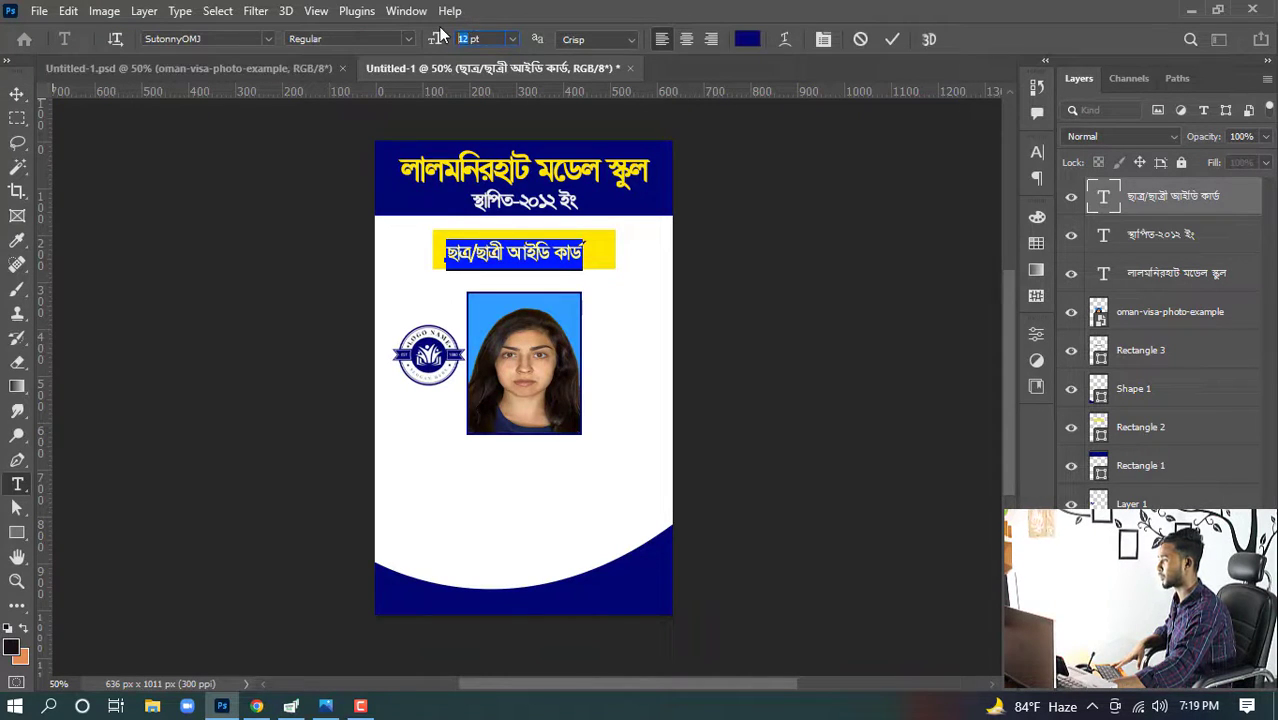
type("15")
key("Return")
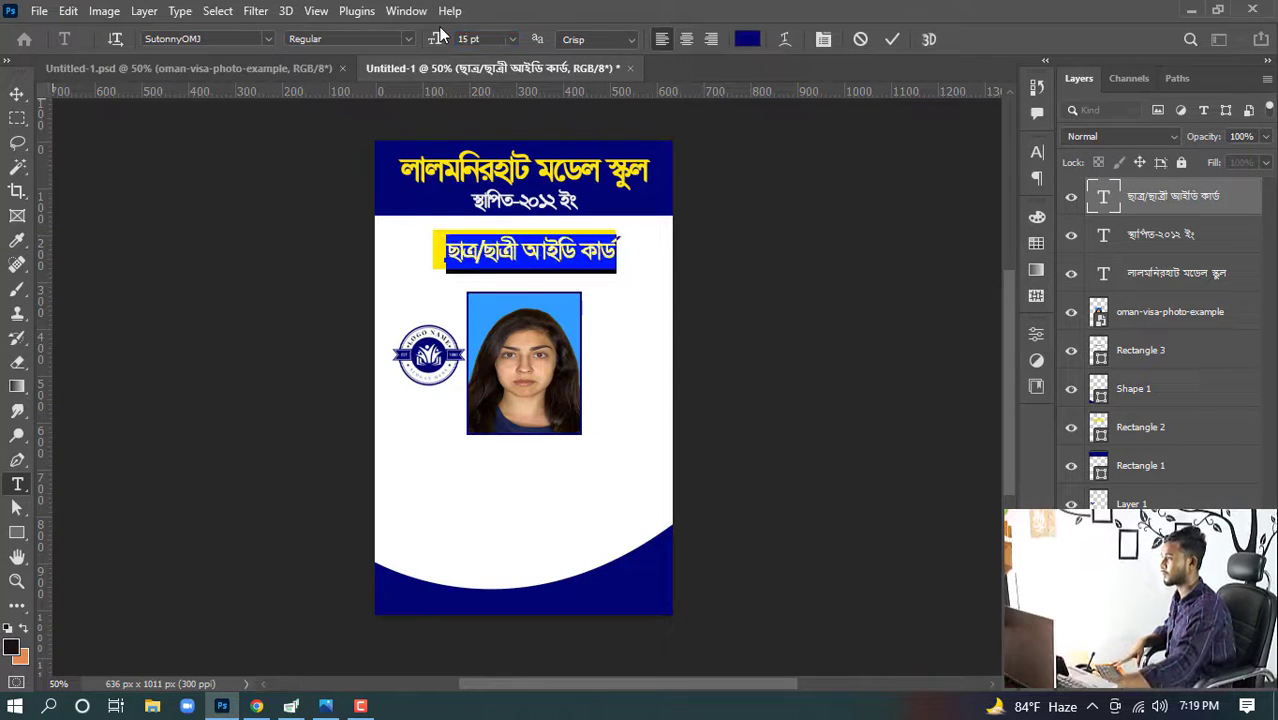
left_click(16, 93)
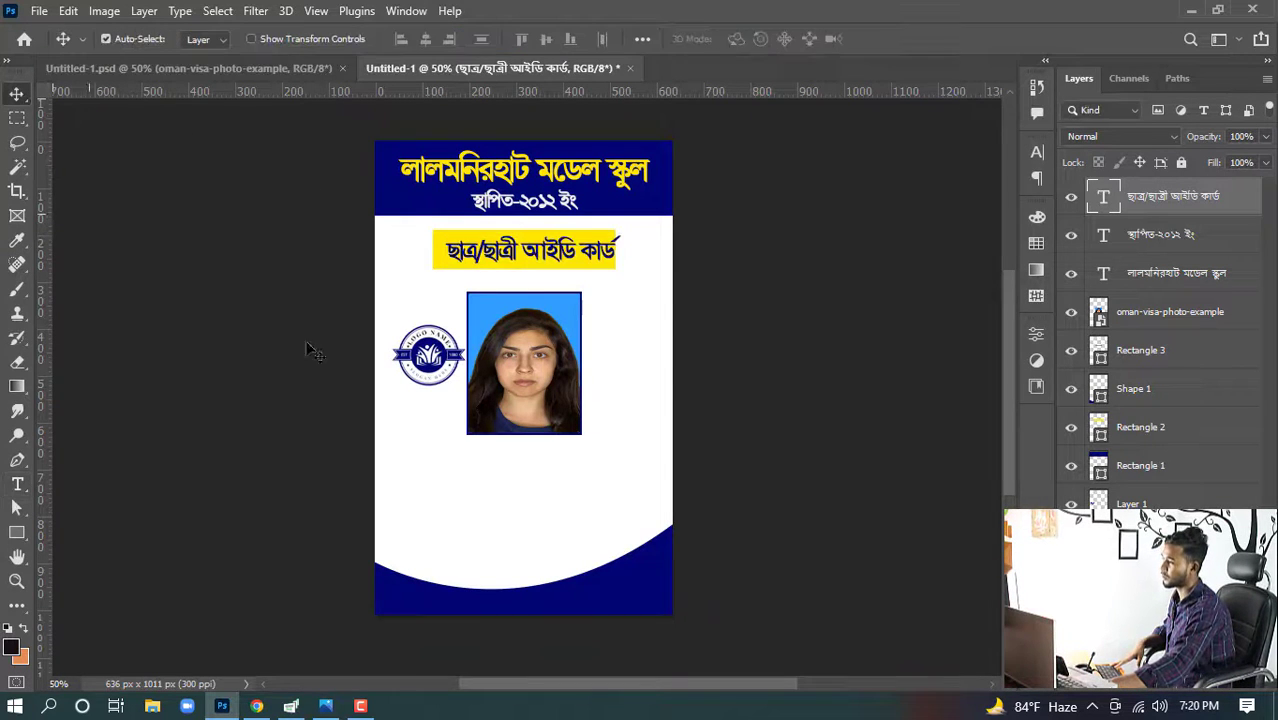
- Center the student ID card line horizontally on the card
key("ctrl")
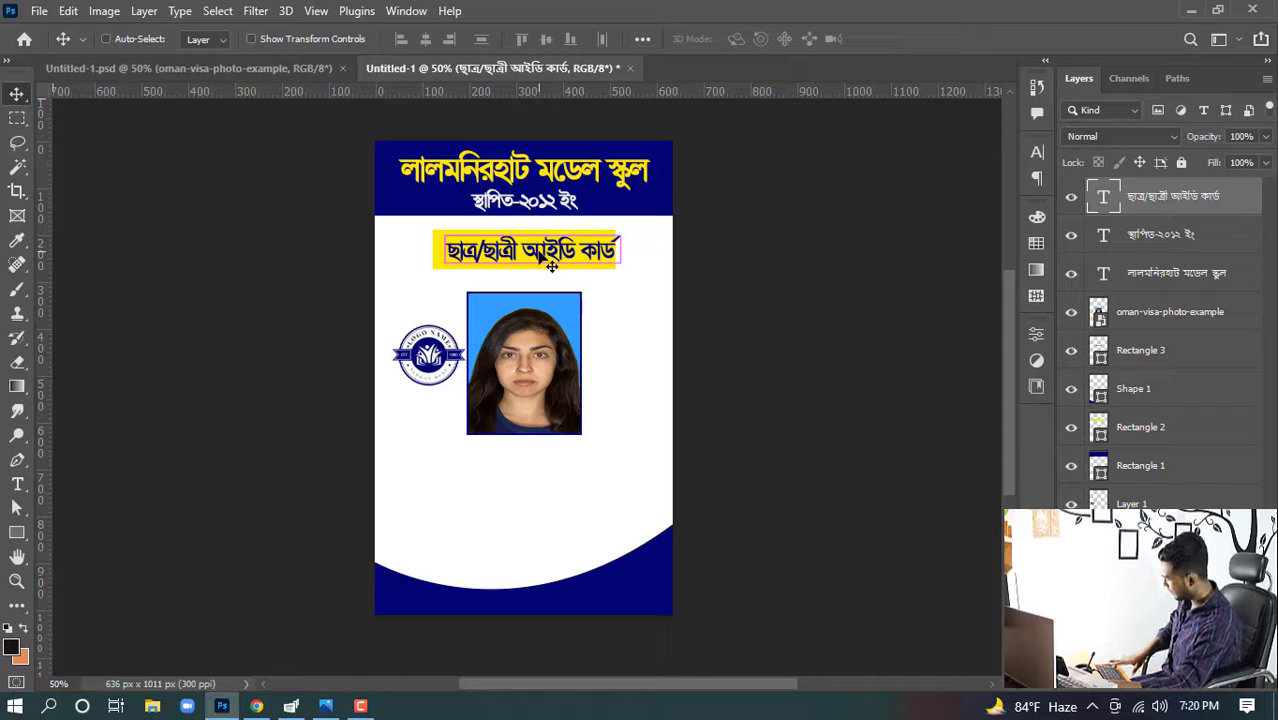
key("ctrl+a")
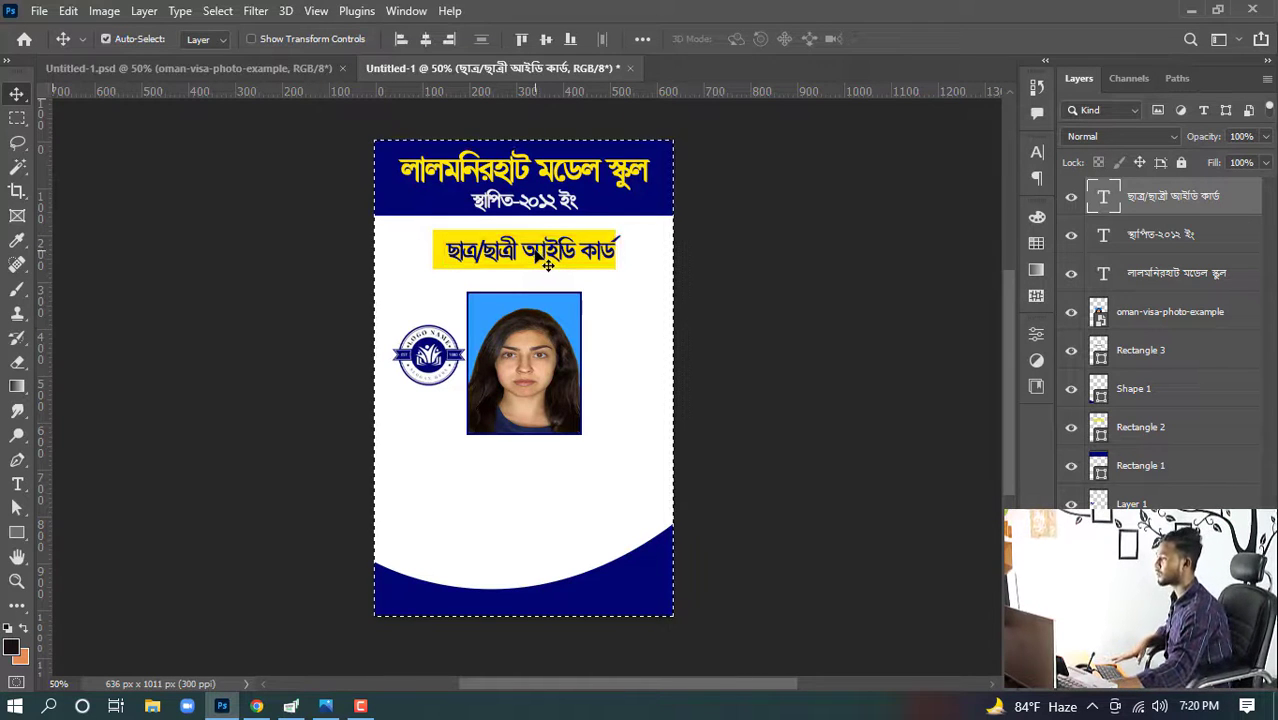
left_click(428, 39)
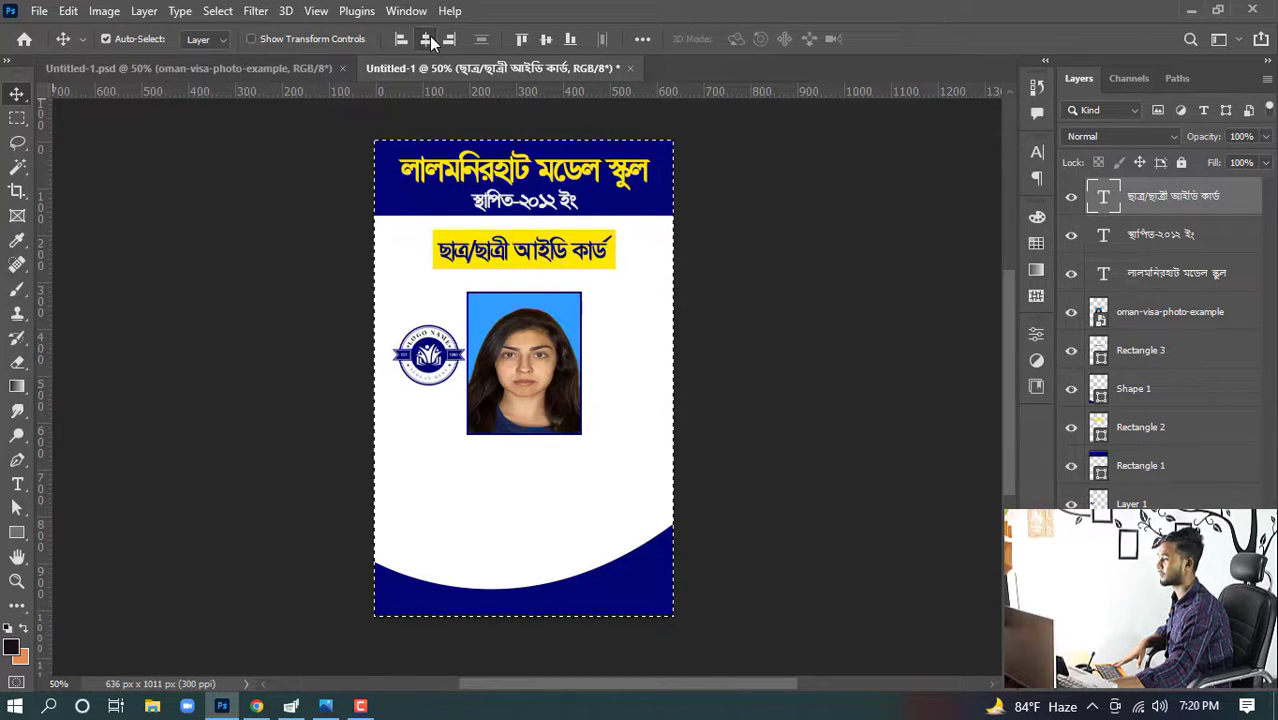
key("ctrl+d")
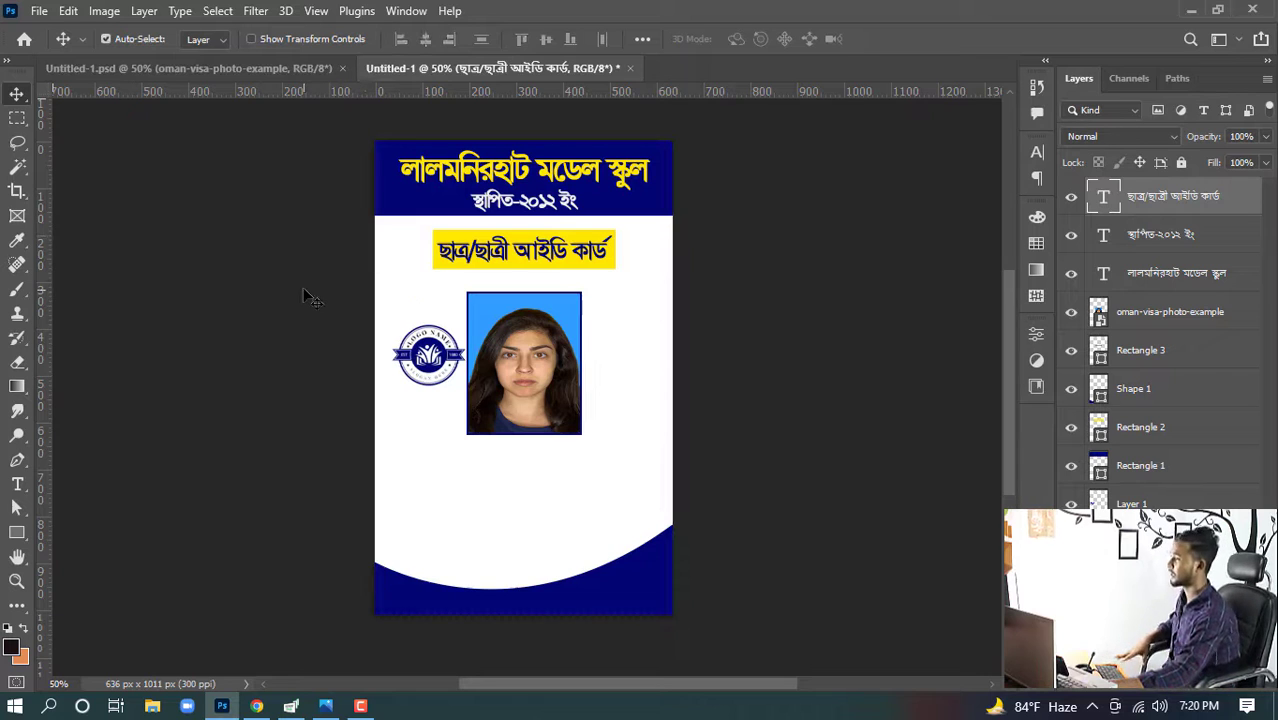
- Move the circular logo slightly upward beside the photo
left_click(308, 296)
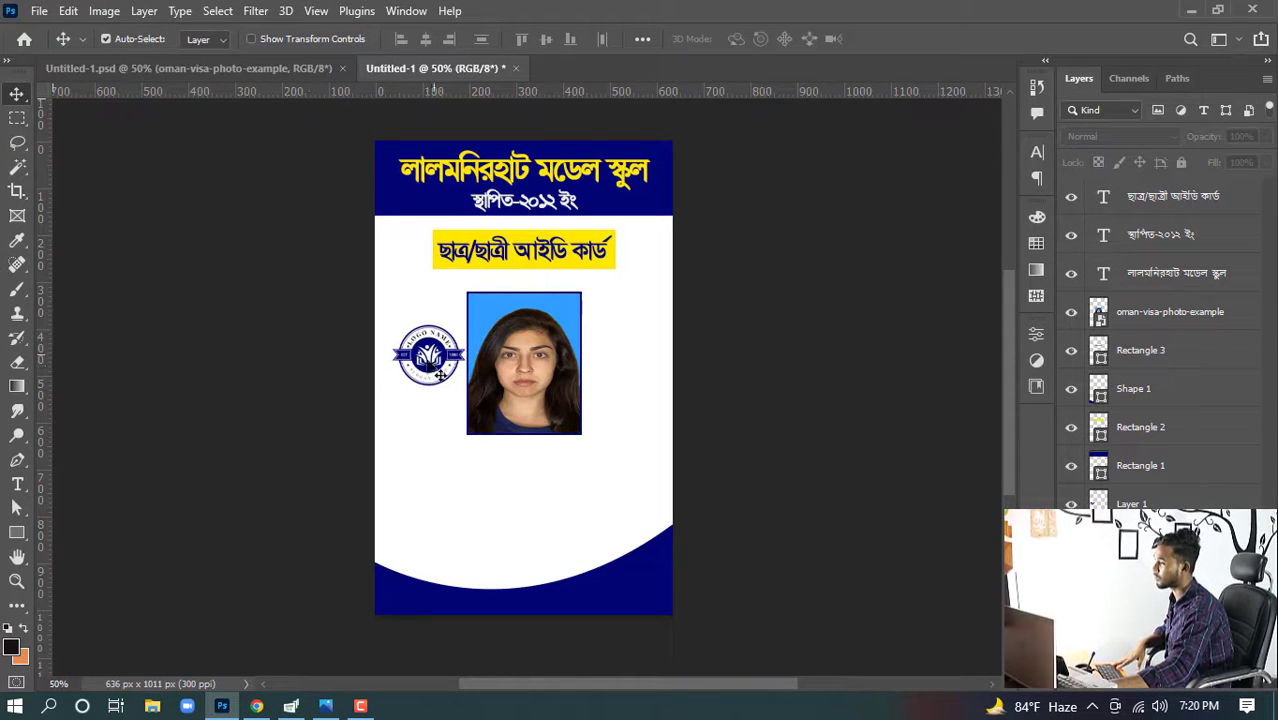
left_click_drag(430, 356, 431, 345)
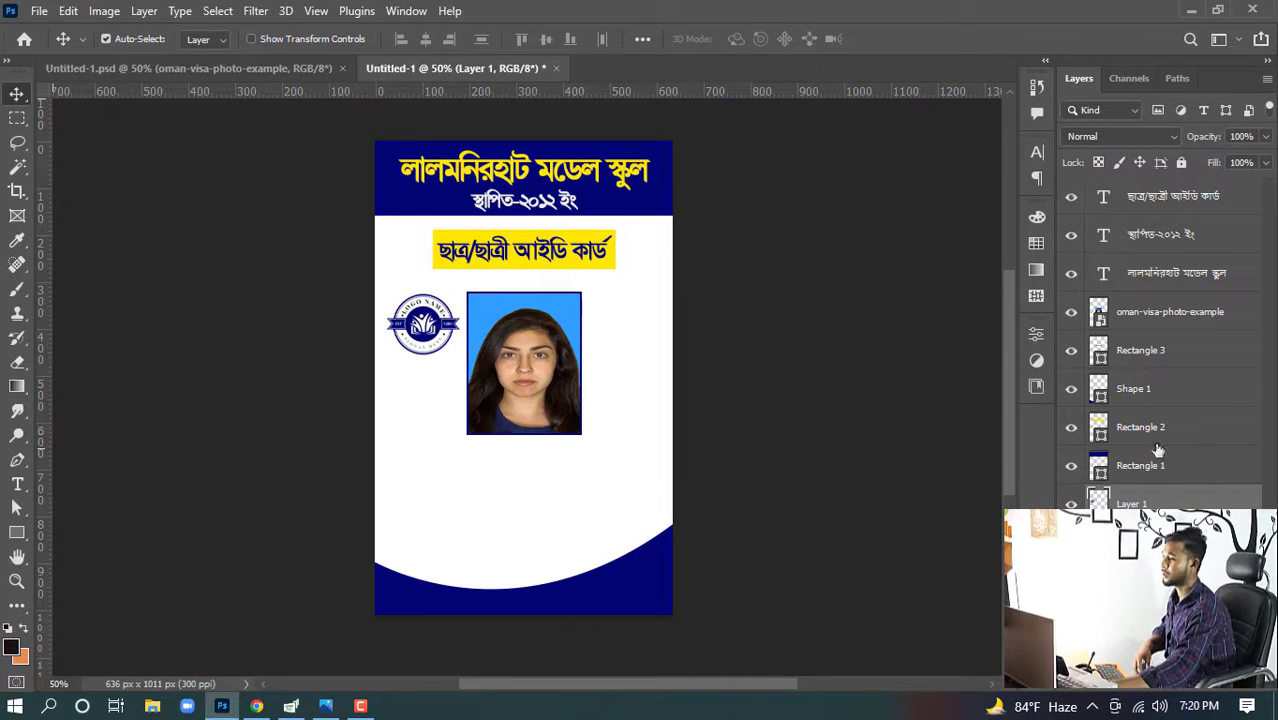
left_click(886, 364)
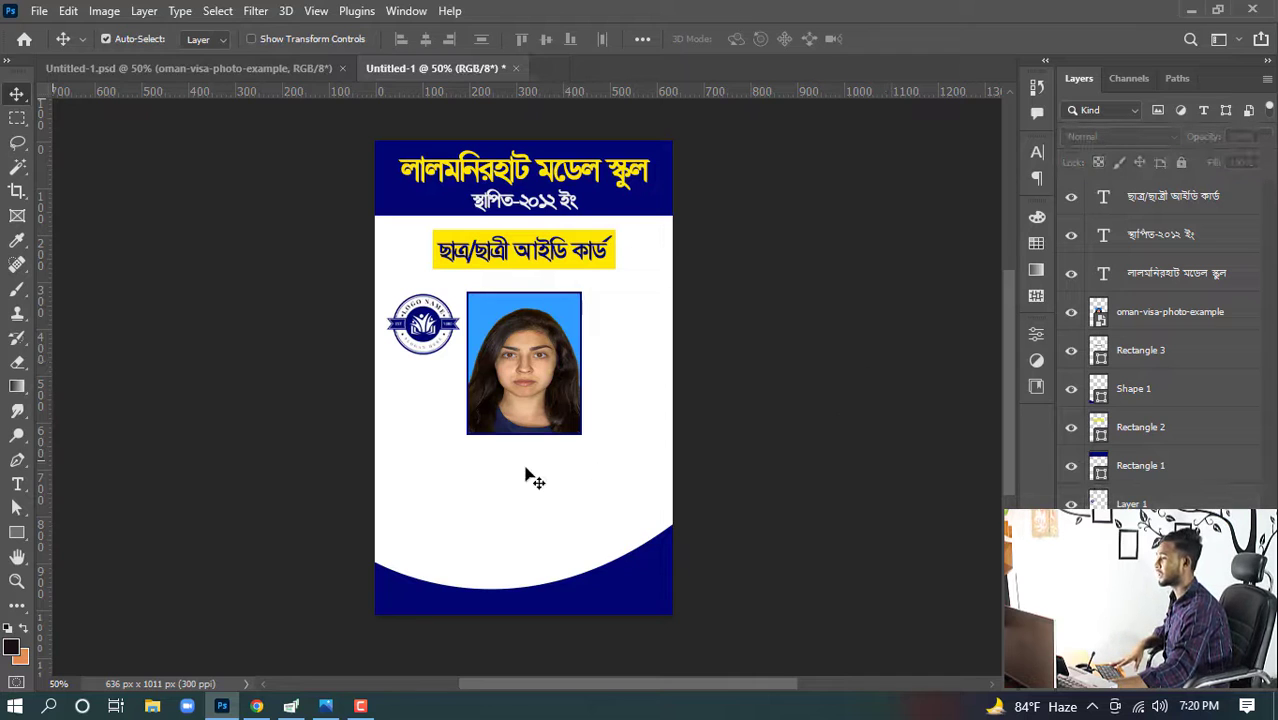
- Copy the student's name line from Google Translate and return to Photoshop
left_click(258, 708)
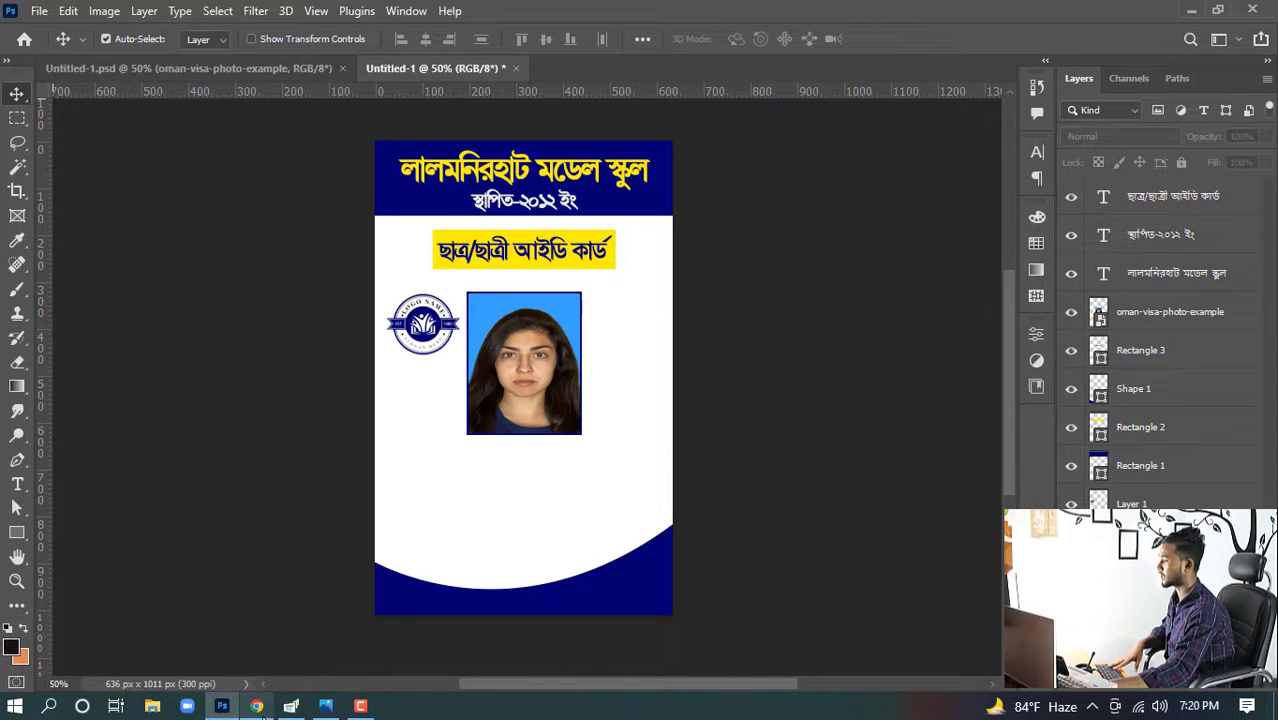
left_click_drag(168, 386, 34, 380)
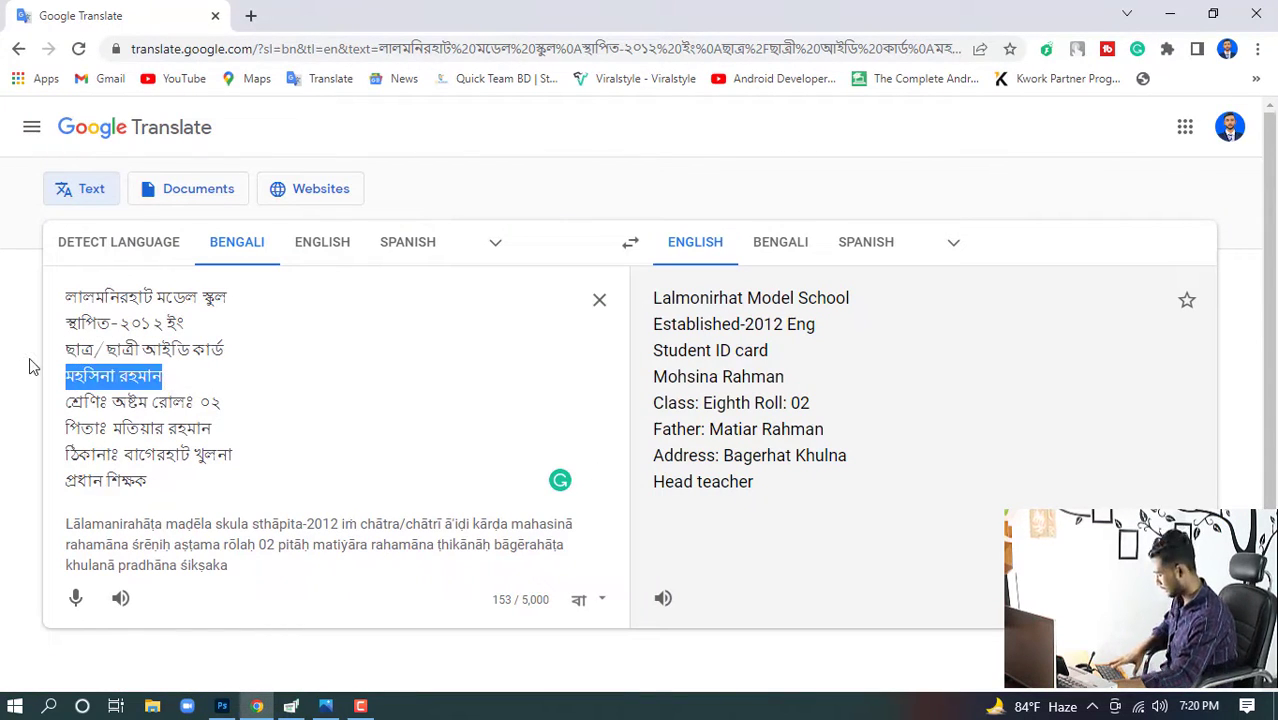
left_click(222, 706)
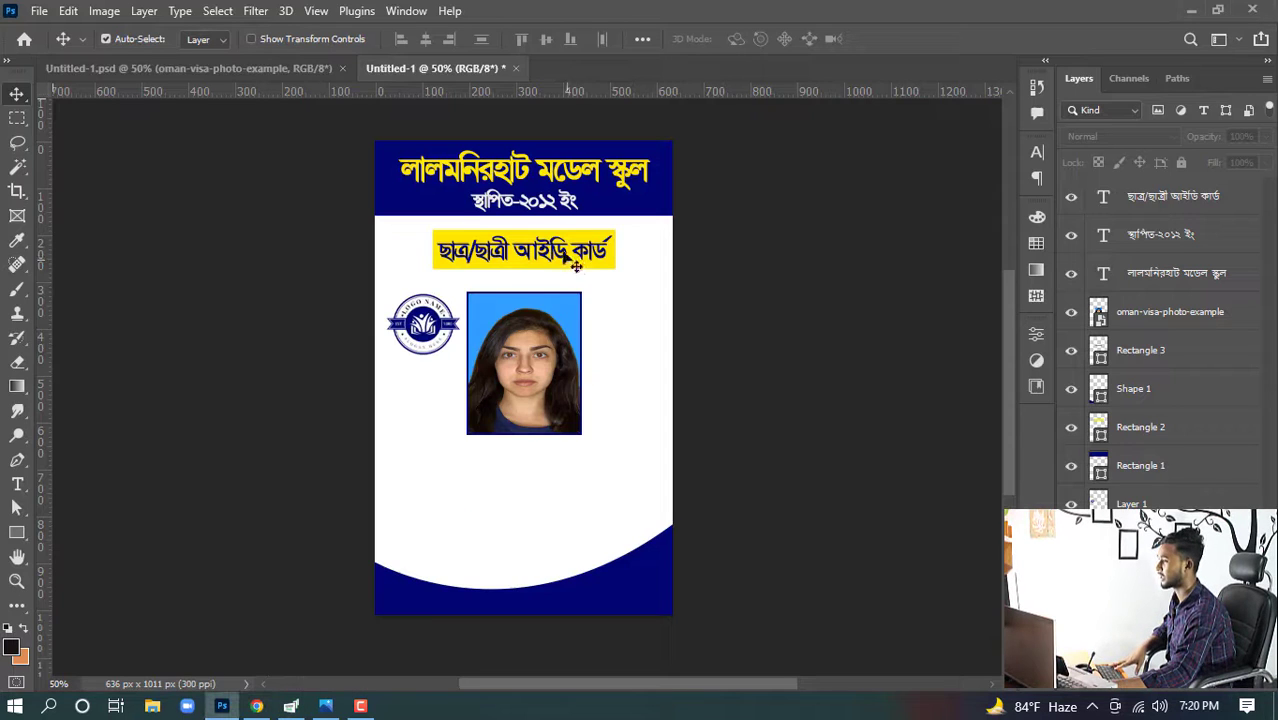
- Duplicate the student ID card line below the photo and paste the student's name into the copy
left_click(545, 255)
left_click_drag(545, 255, 550, 466)
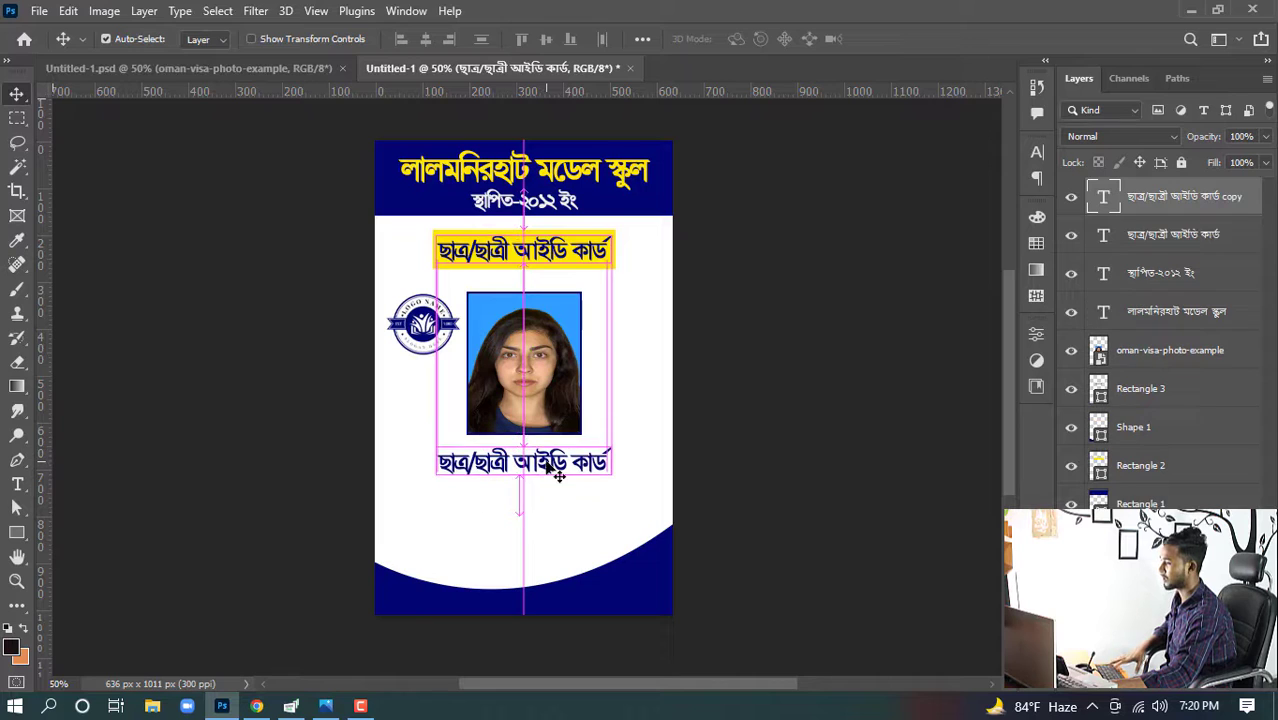
double_click(557, 468)
key("ctrl+alt+v")
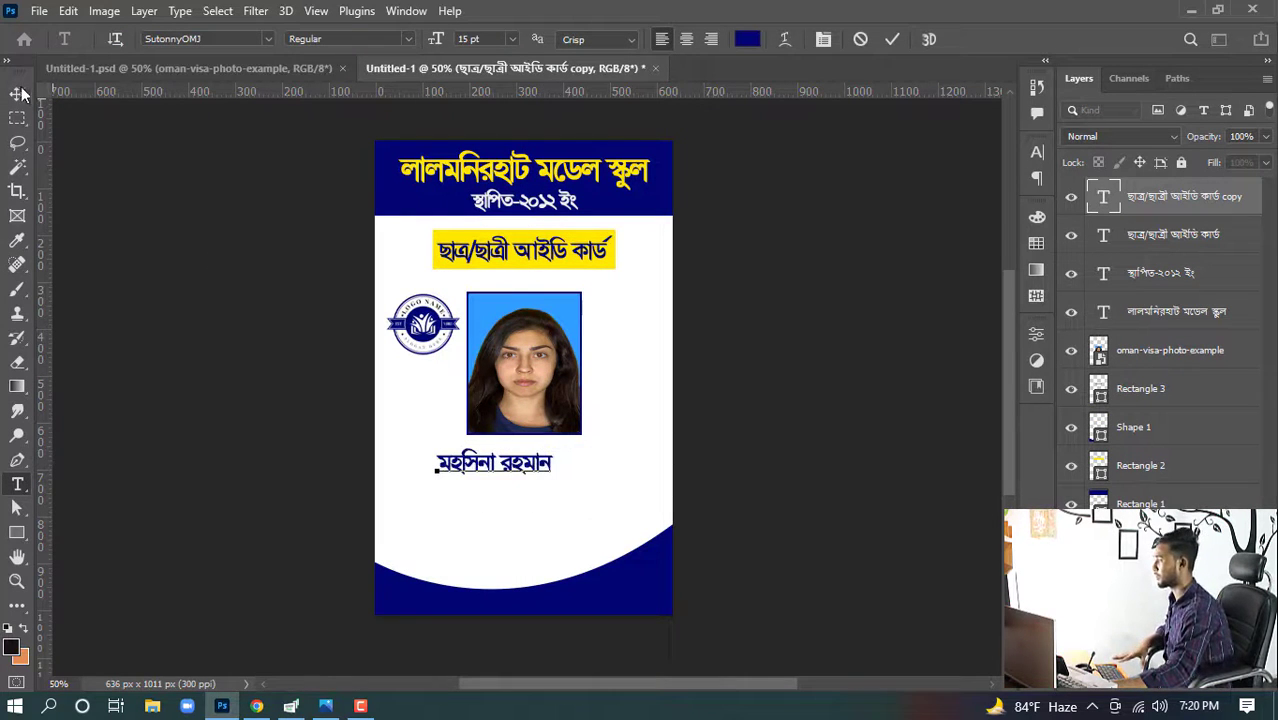
left_click(17, 93)
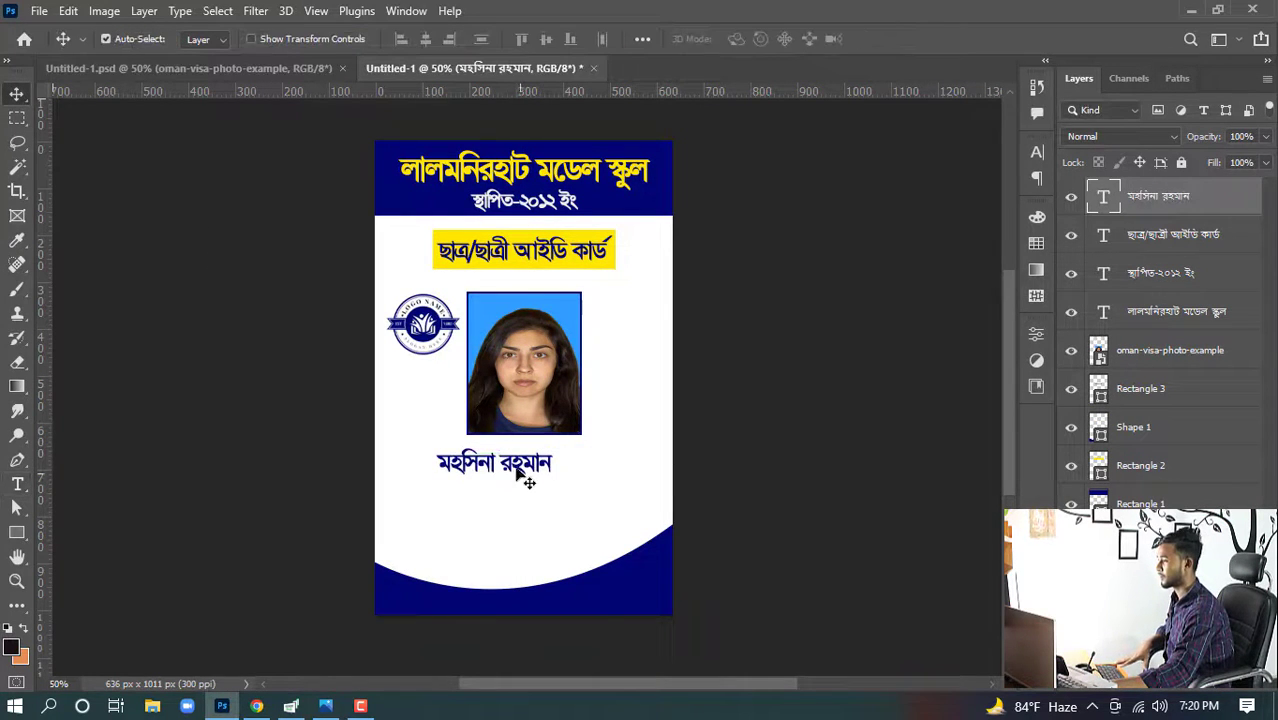
- Center the student's name horizontally on the card
mouse_move(545, 480)
left_mouse_down()
mouse_move(548, 540)
mouse_move(537, 462)
mouse_move(570, 490)
mouse_move(544, 468)
left_mouse_up()
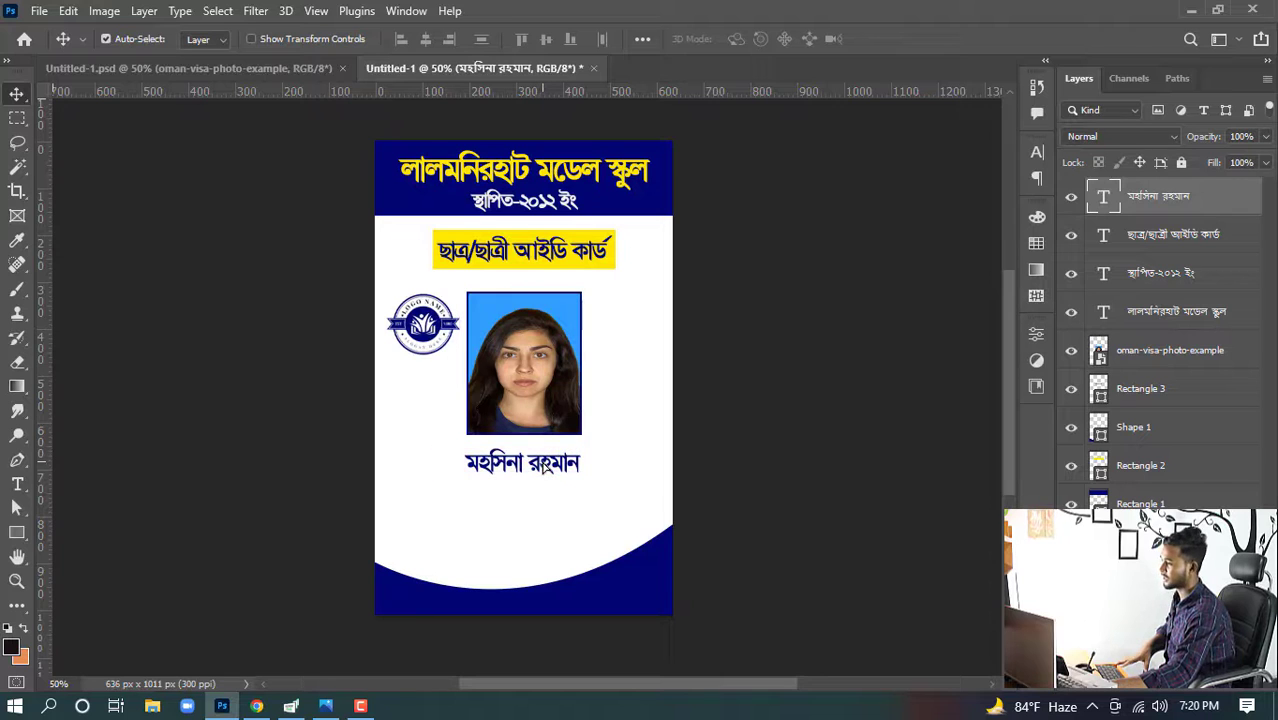
double_click(545, 478)
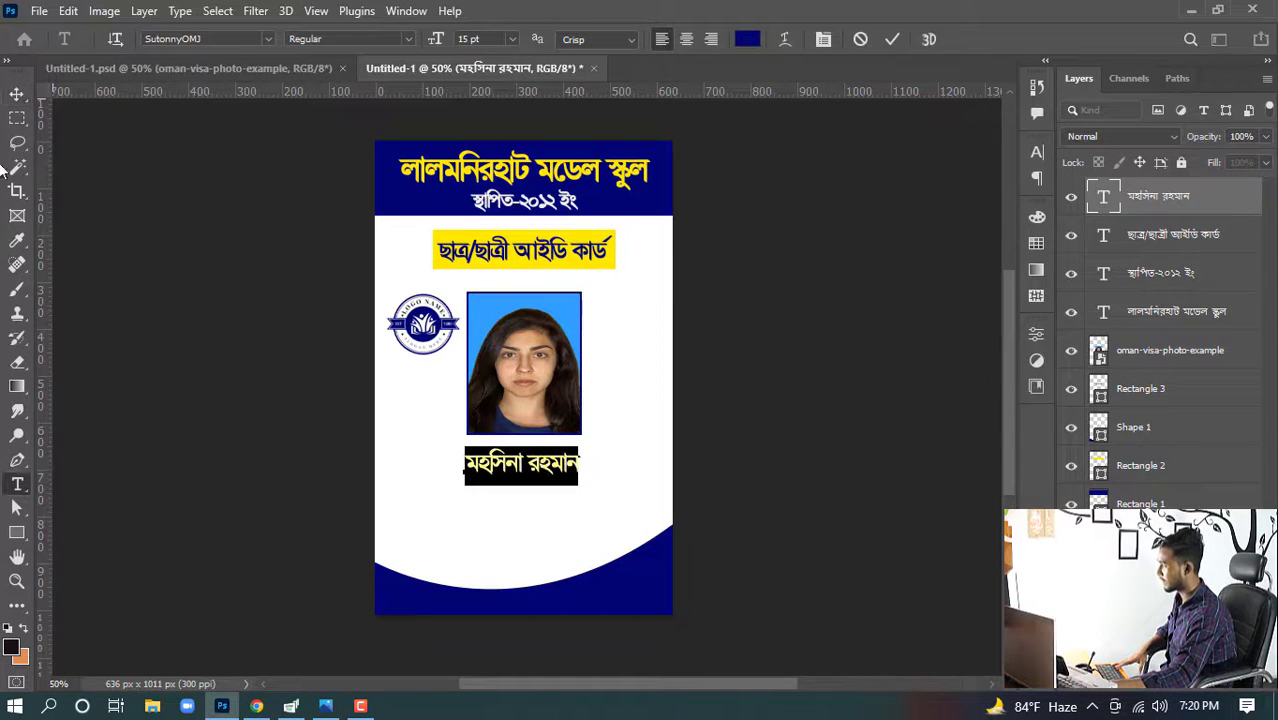
left_click(16, 96)
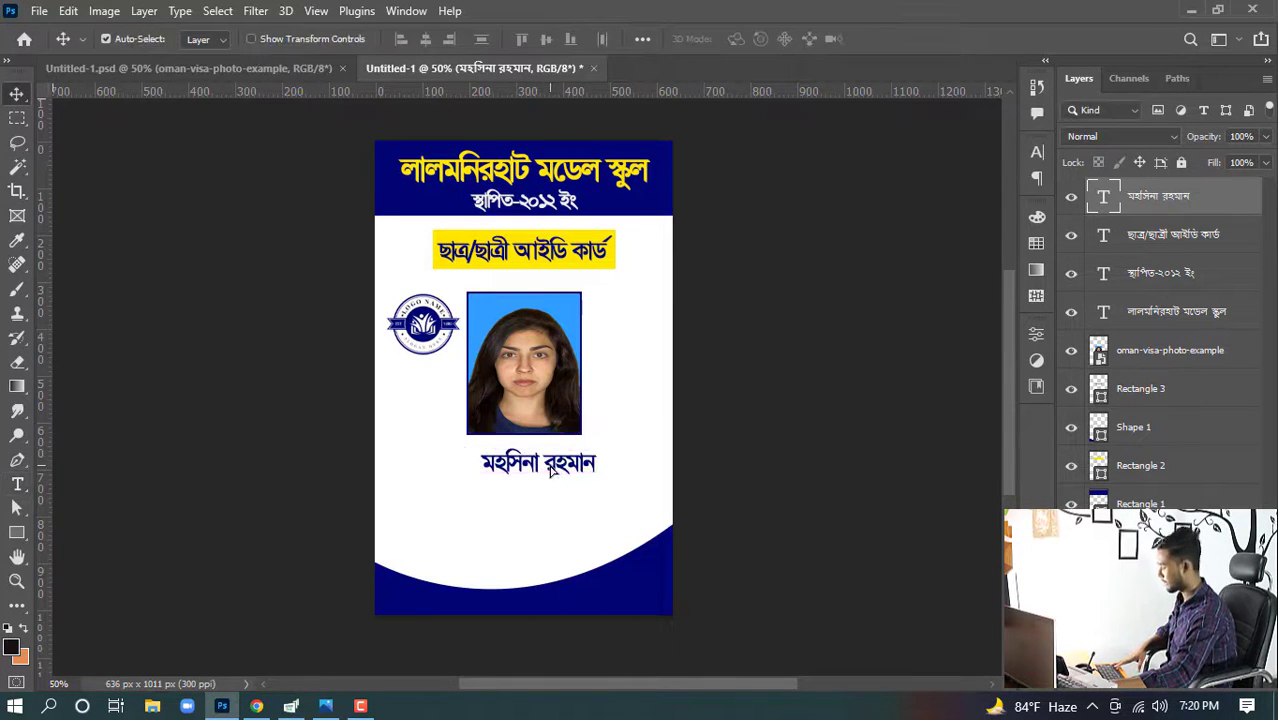
key("ctrl+a")
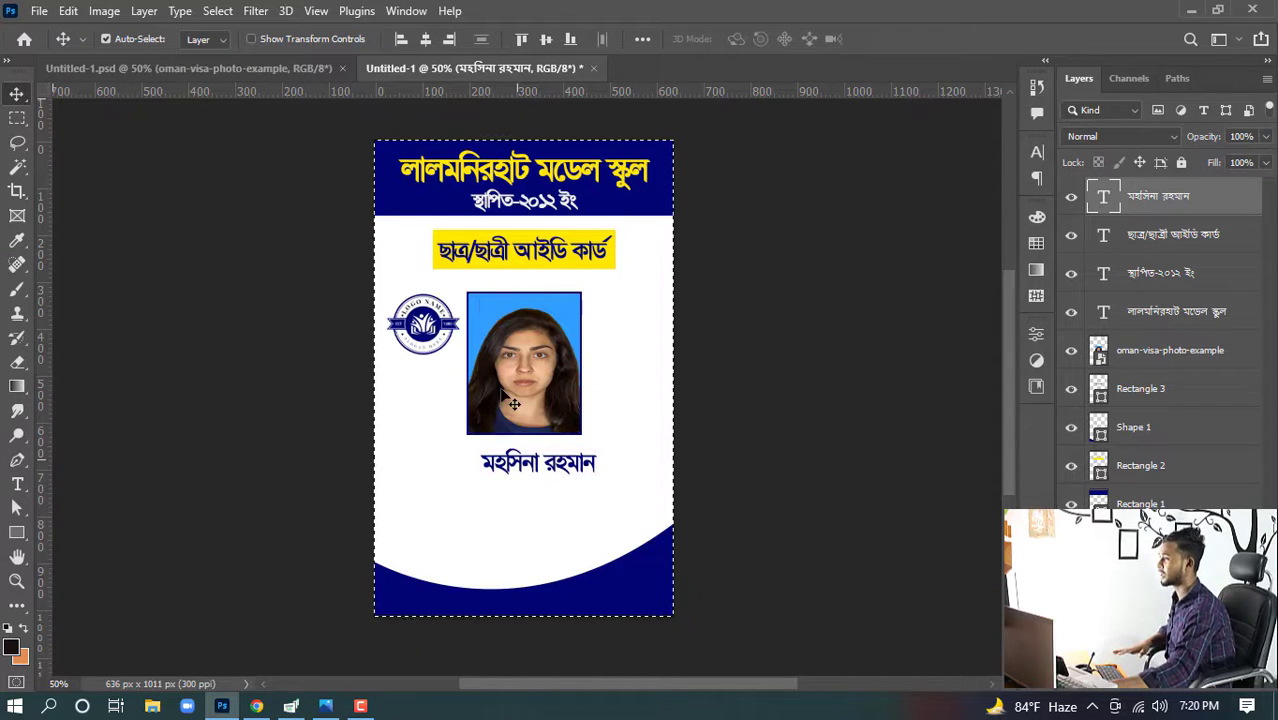
left_click(428, 39)
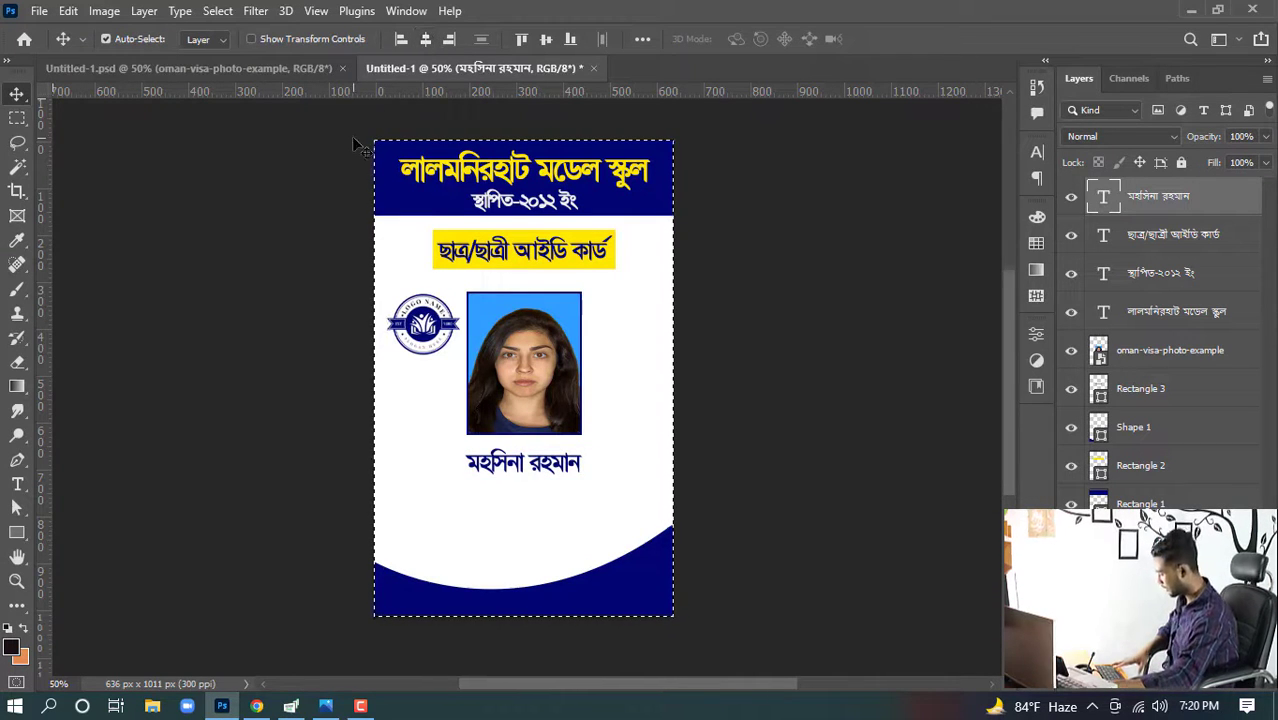
key("ctrl+d")
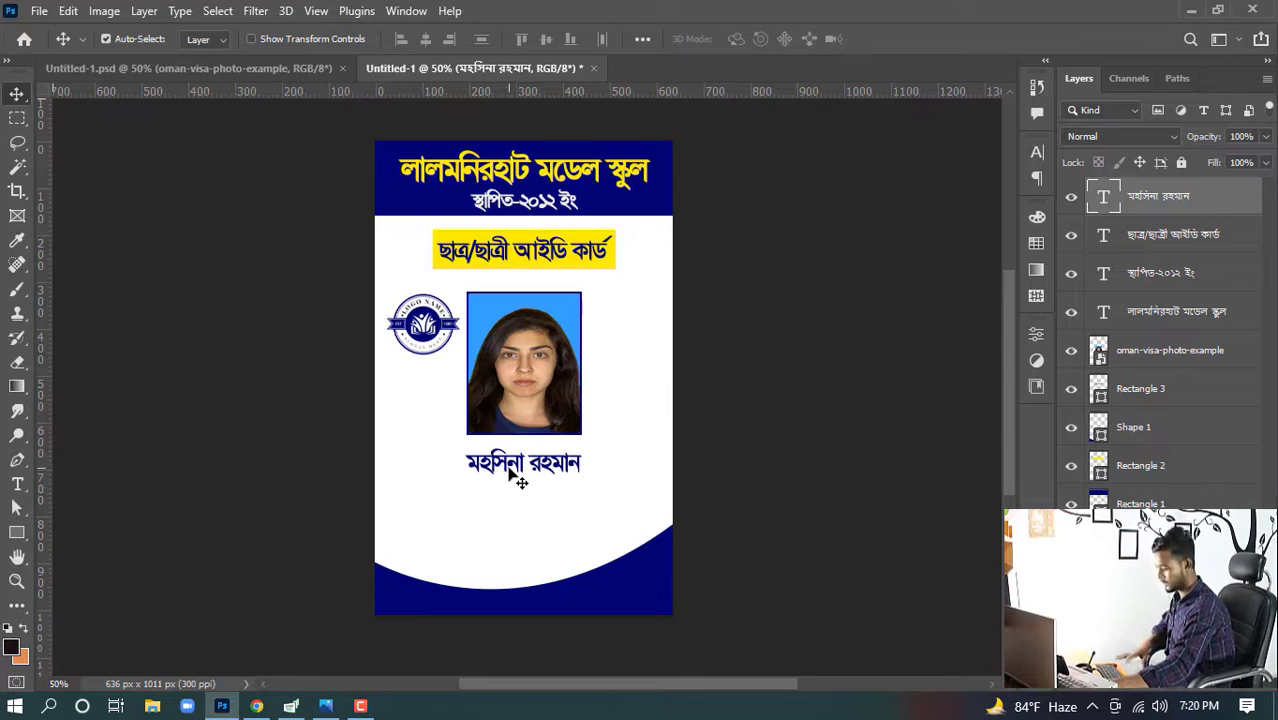
- Nudge the student's name upward, closer to the photo
key("Up")
key("Up")
key("Up")
key("Up")
key("Up")
key("Up")
key("Up")
key("Up")
key("Up")
key("Up")
key("Up")
key("Up")
key("Up")
key("Up")
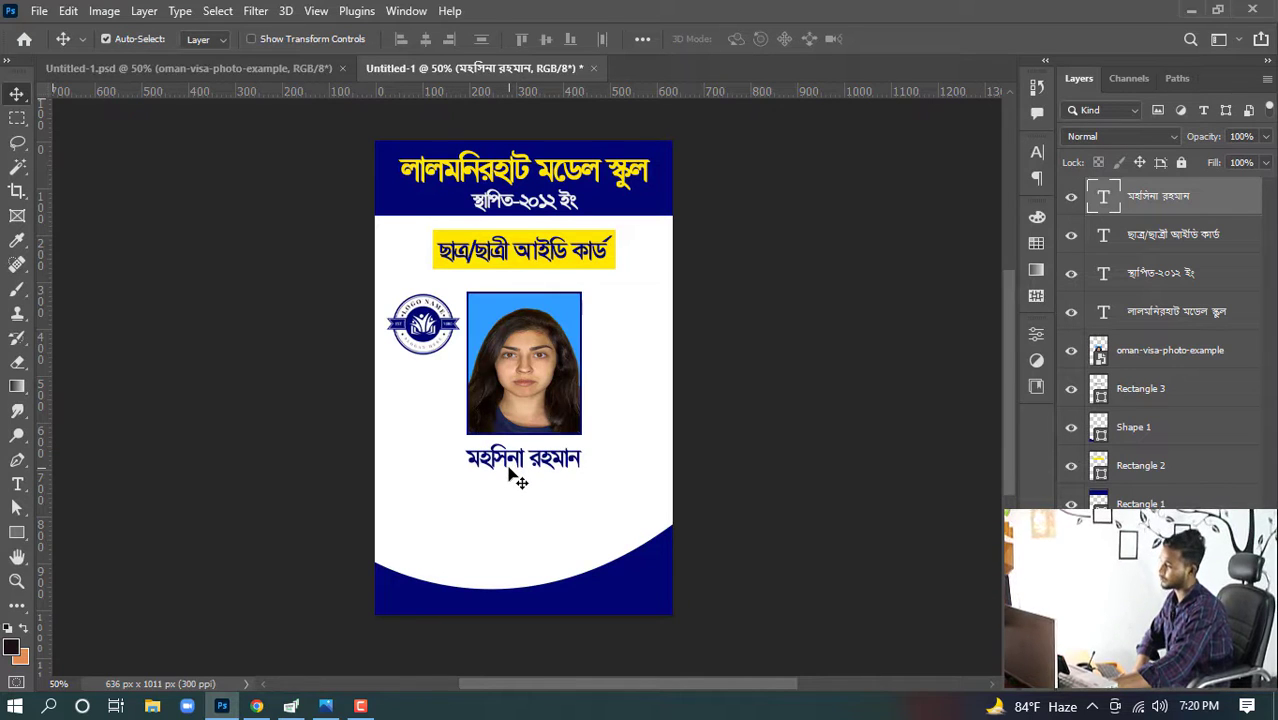
key("Up")
key("Up")
key("Up")
key("Up")
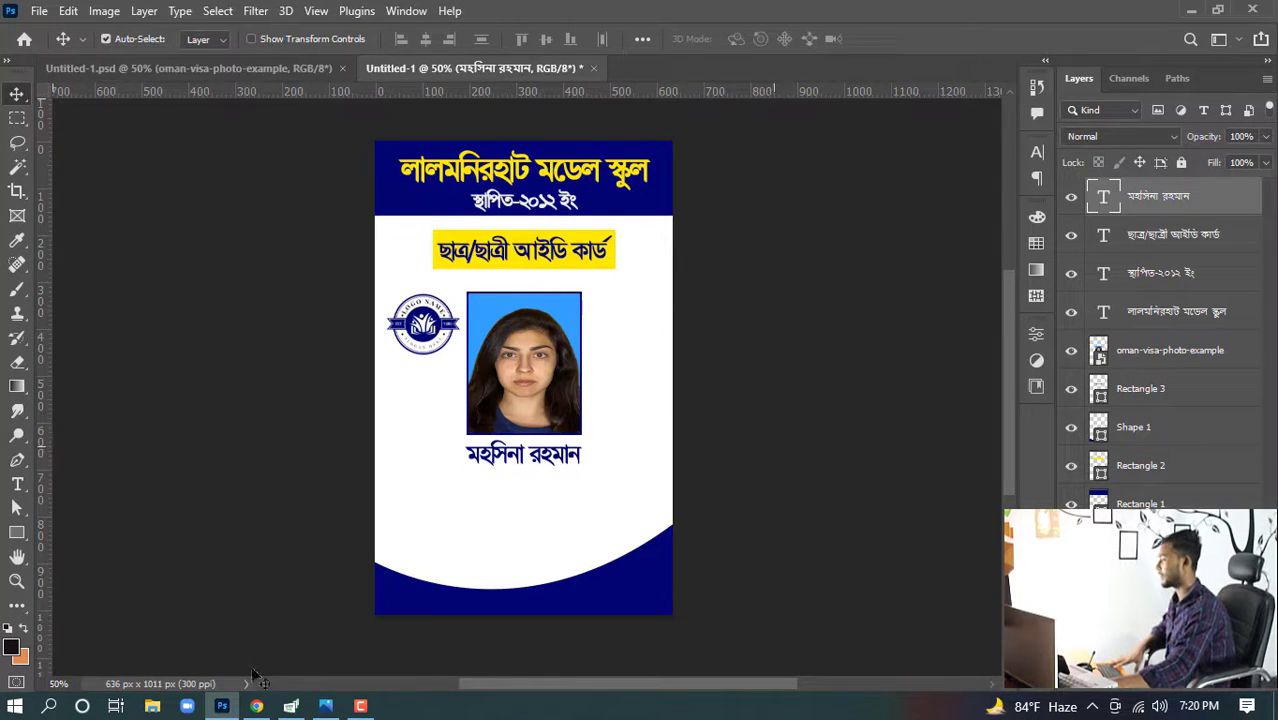
- Copy the class and roll line from Google Translate and return to Photoshop
left_click(256, 706)
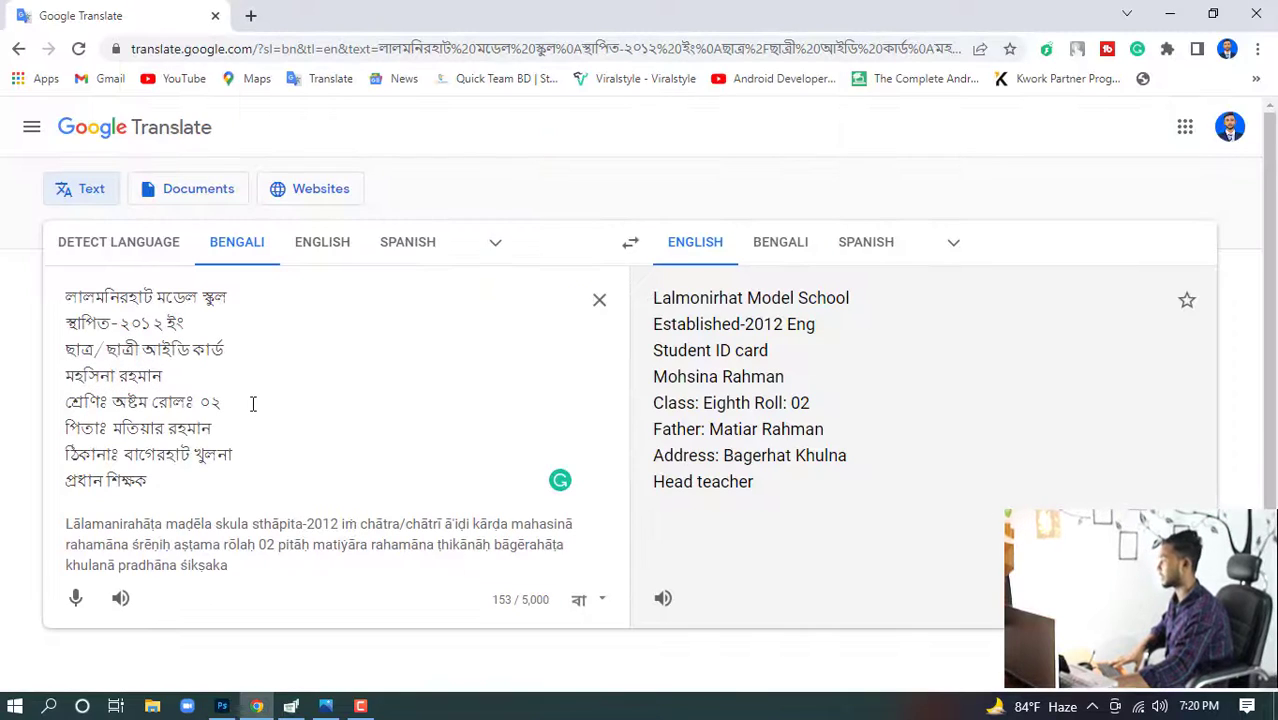
left_click_drag(248, 403, 28, 422)
key("ctrl+c")
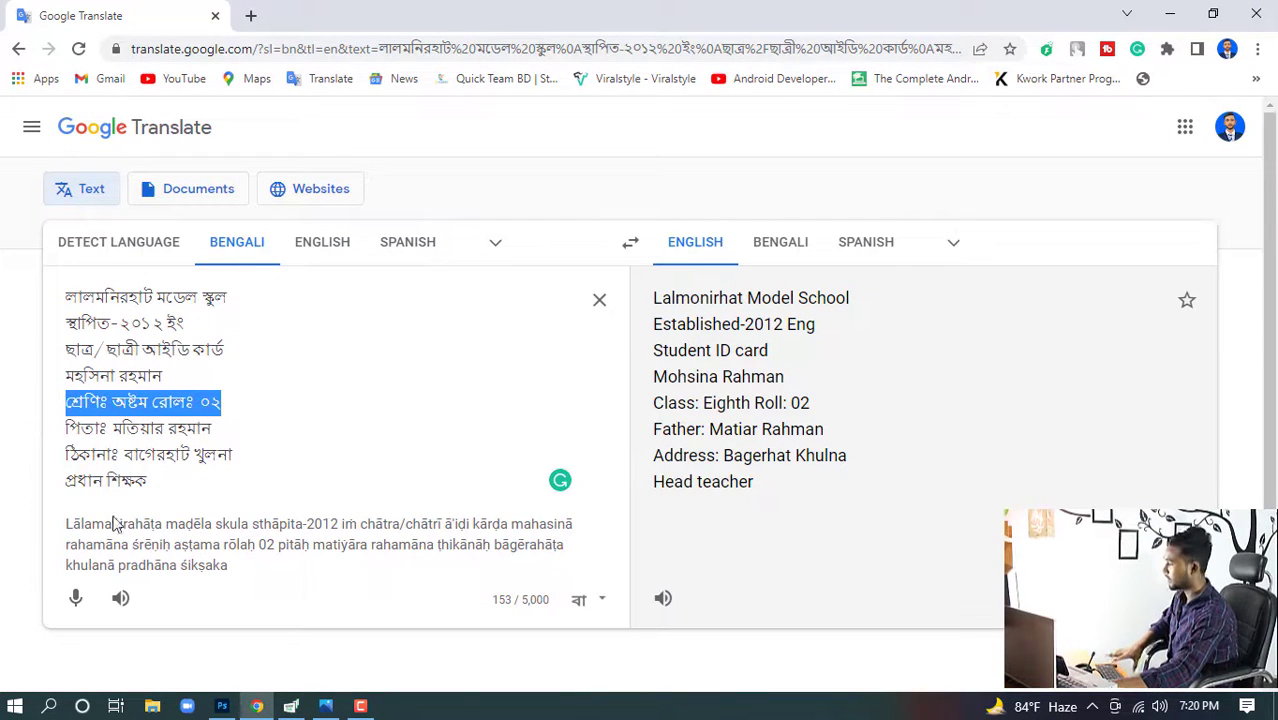
left_click(222, 706)
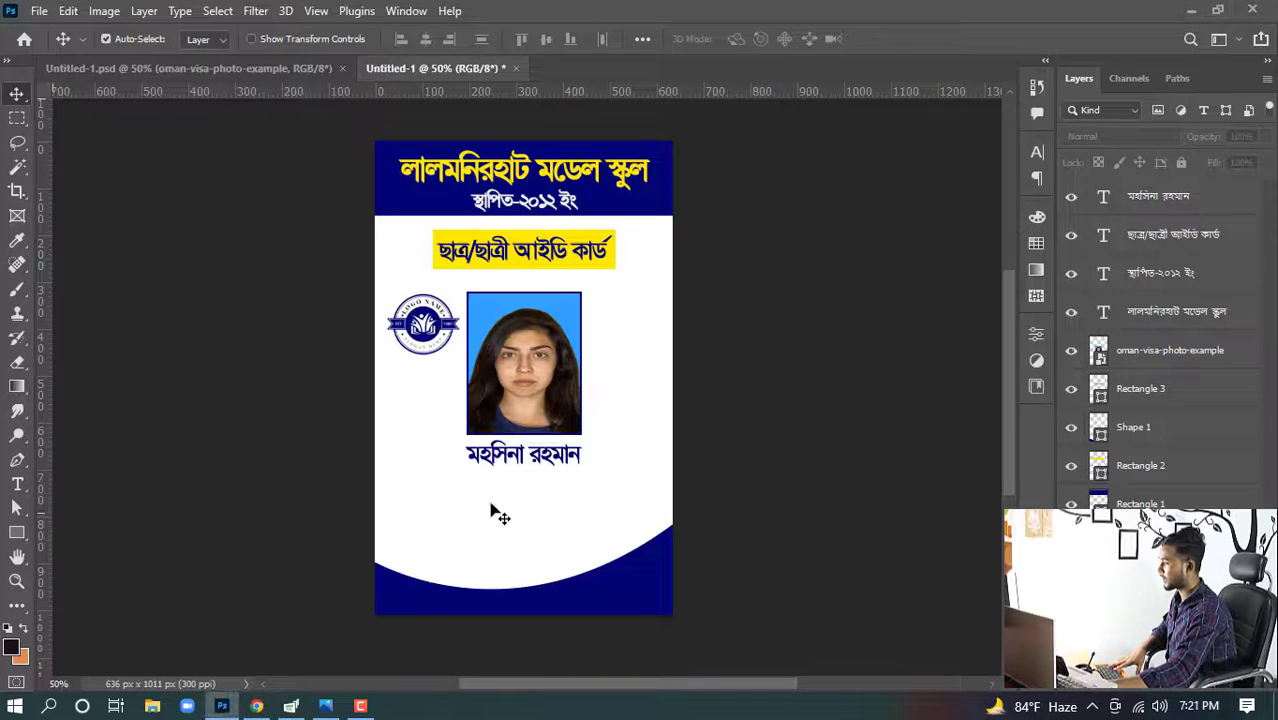
- Duplicate the student's name below it and paste the class and roll line into the copy
left_click_drag(515, 465, 520, 515)
double_click(512, 506)
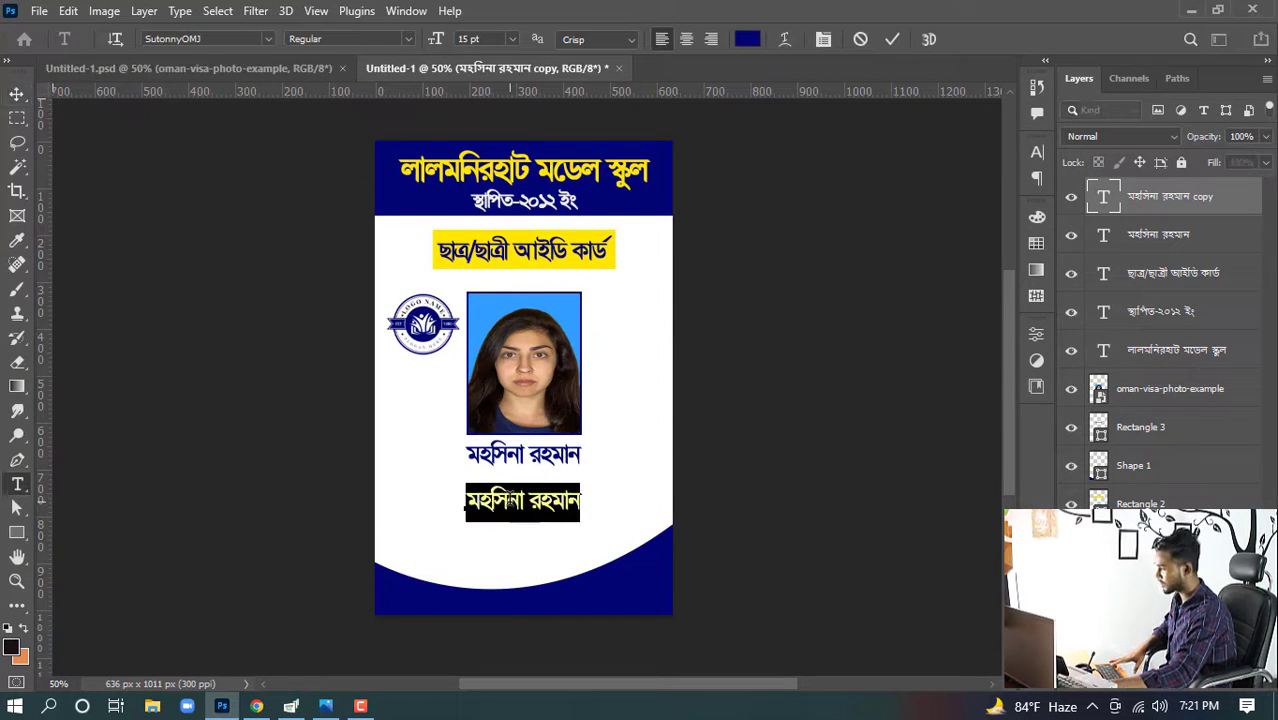
key("ctrl+v")
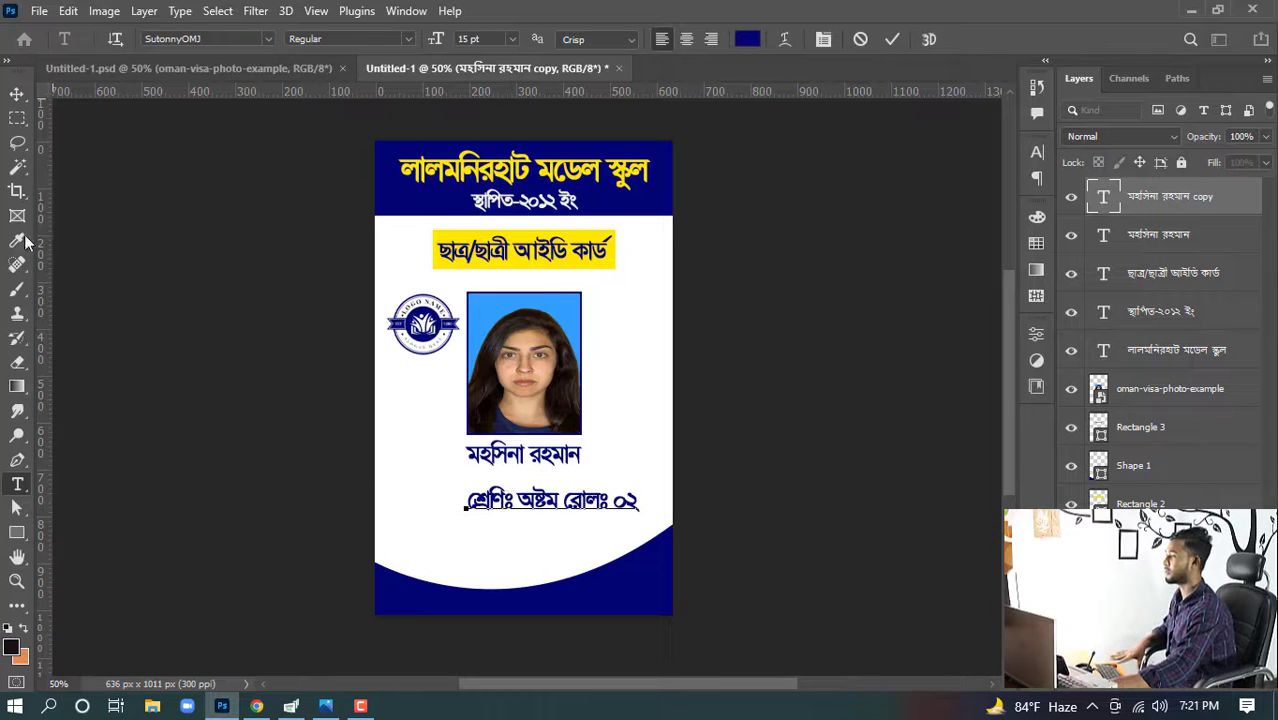
left_click(17, 93)
- Move the class and roll line beneath the name and insert spacing before the colon after শ্রেণি
left_click_drag(559, 503, 527, 495)
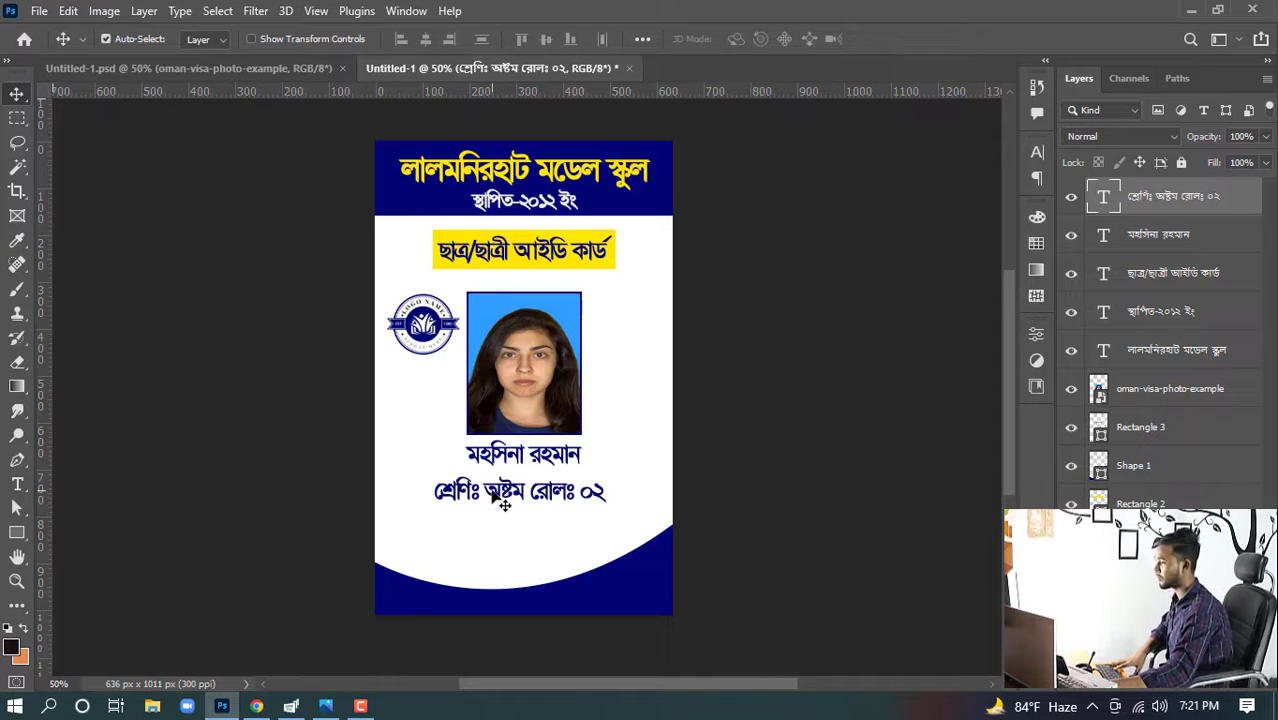
double_click(485, 492)
left_click(483, 491)
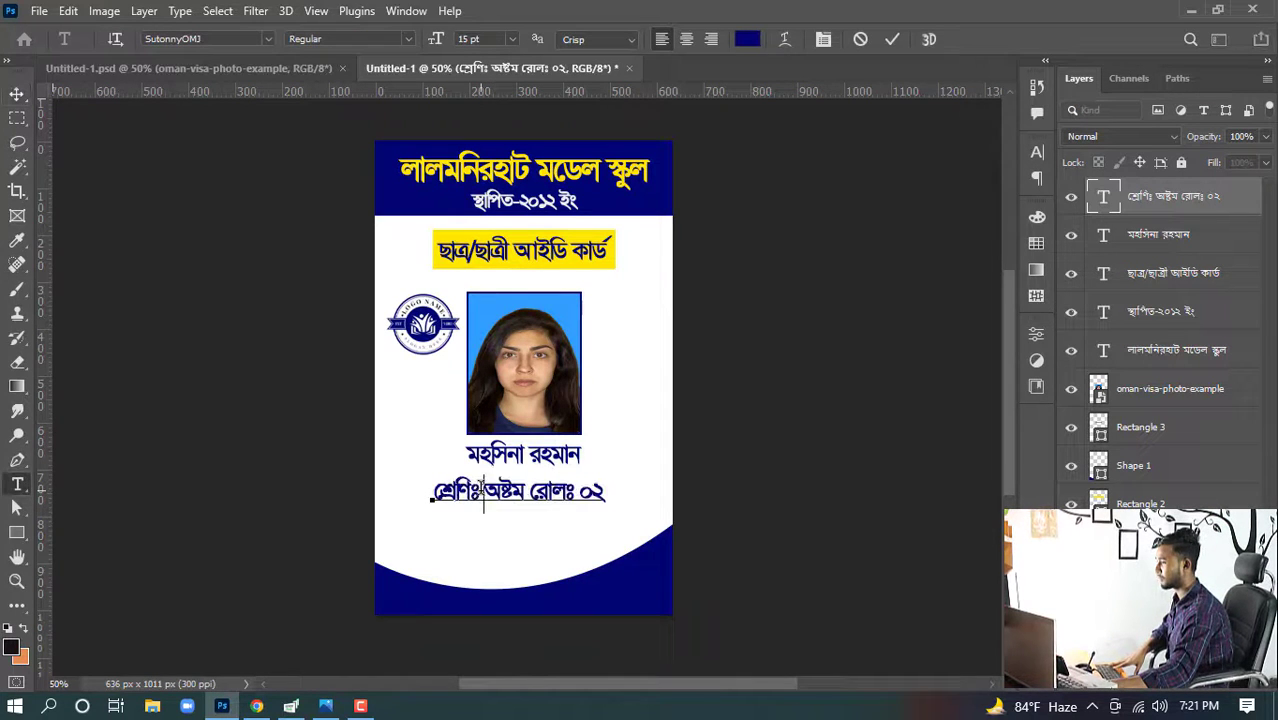
key("Delete")
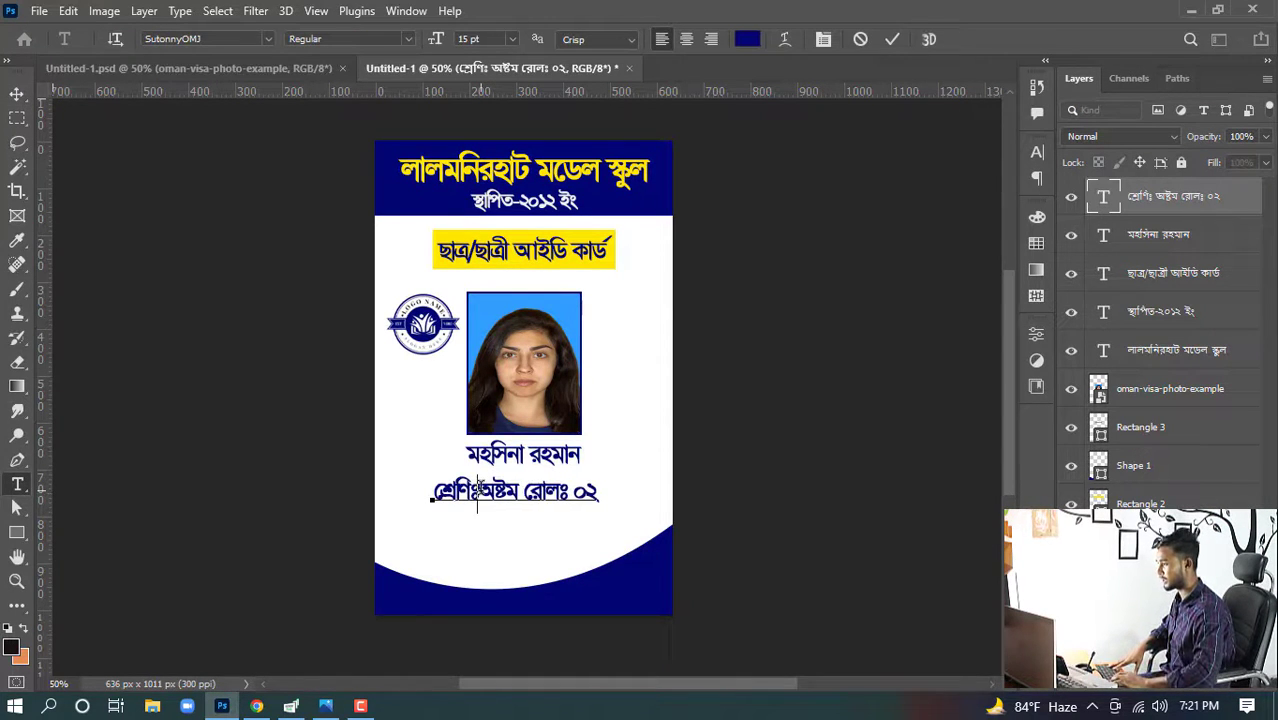
key("BackSpace")
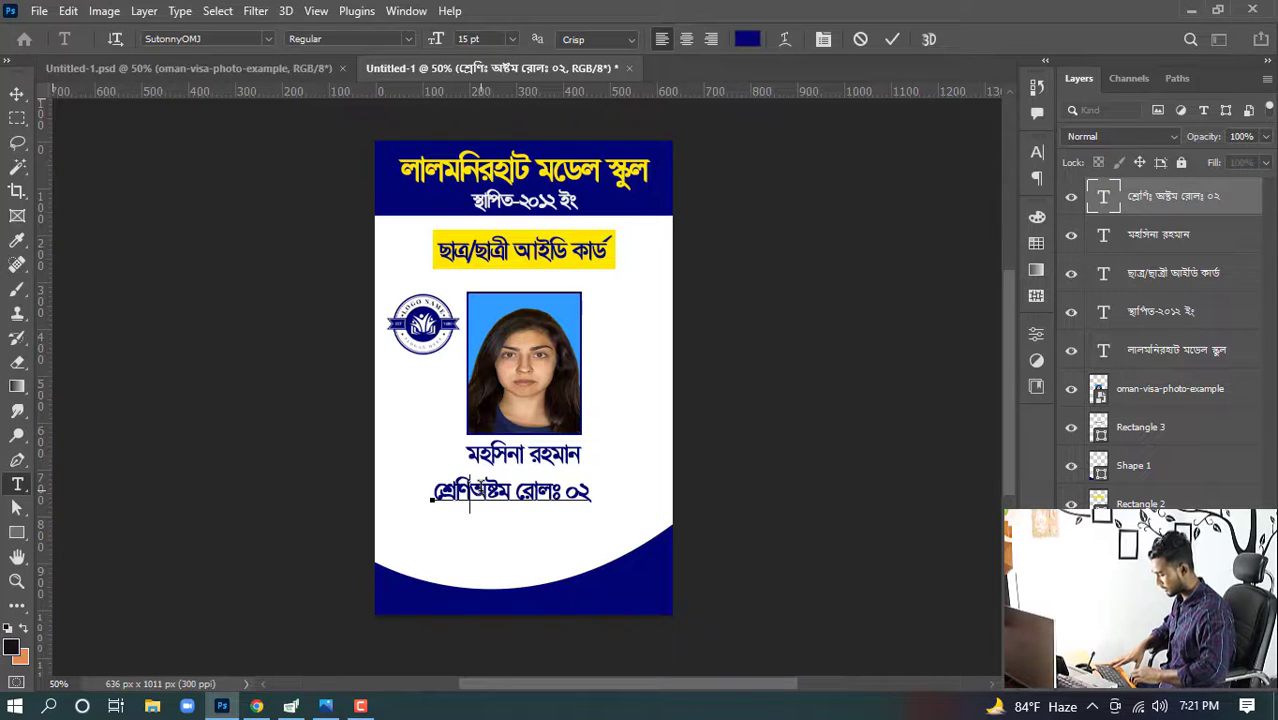
type("|")
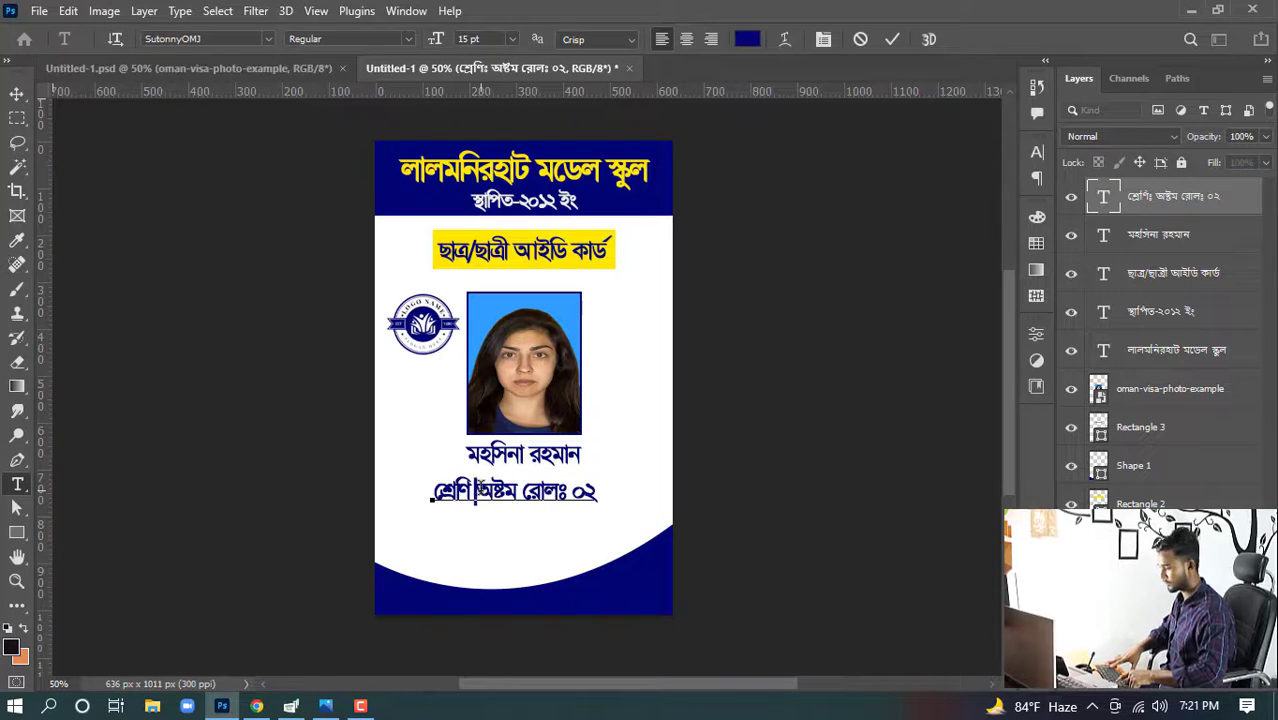
key("Delete")
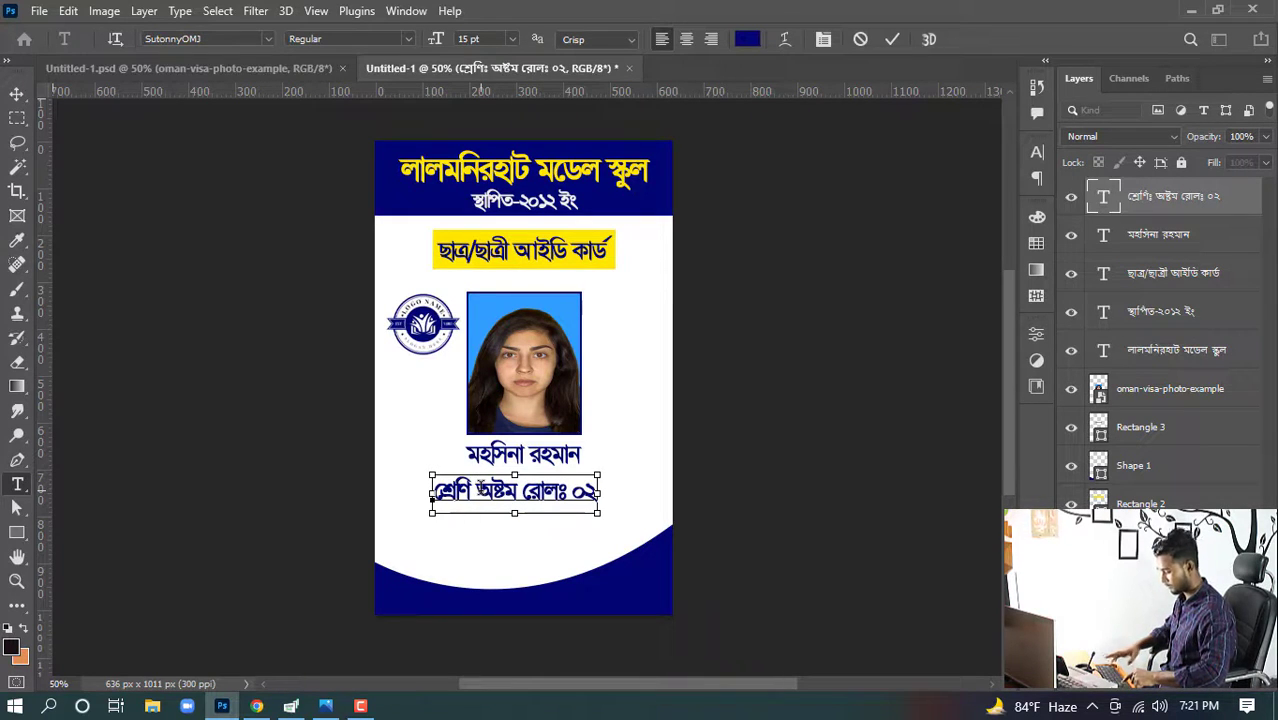
type("ঃ")
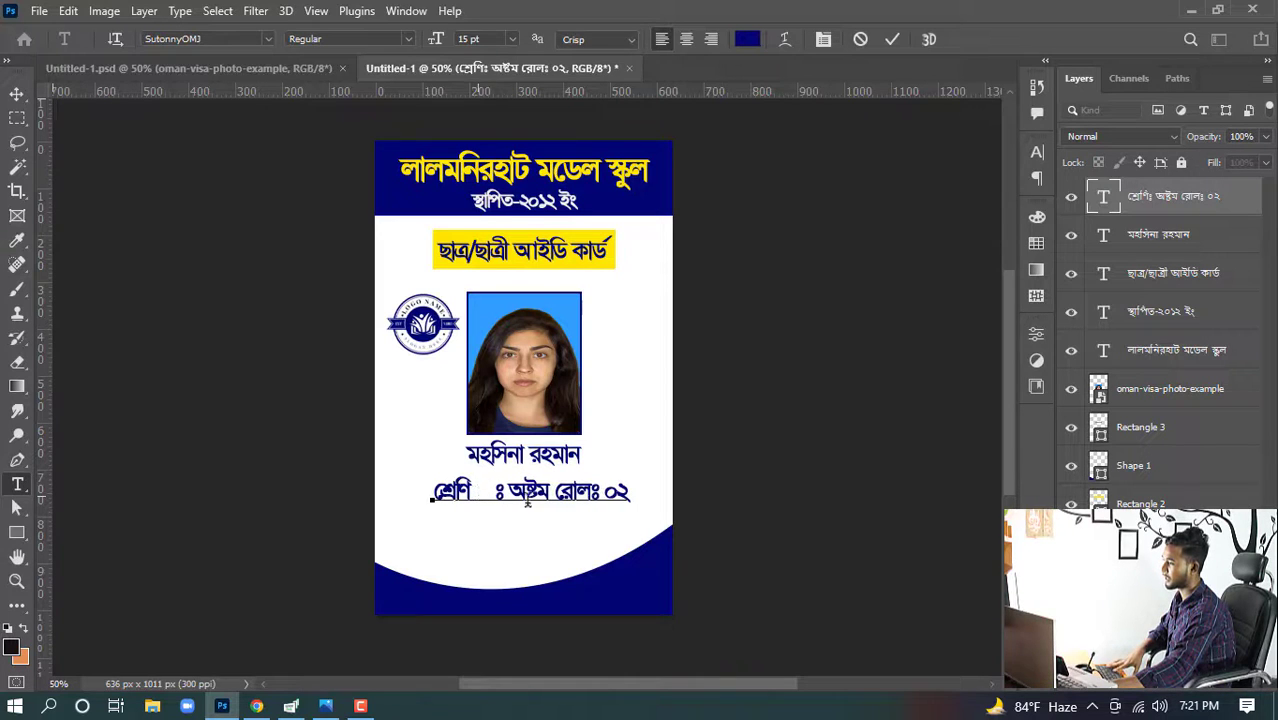
- Set the class and roll line's font size to 12 pt
left_click_drag(628, 490, 403, 492)
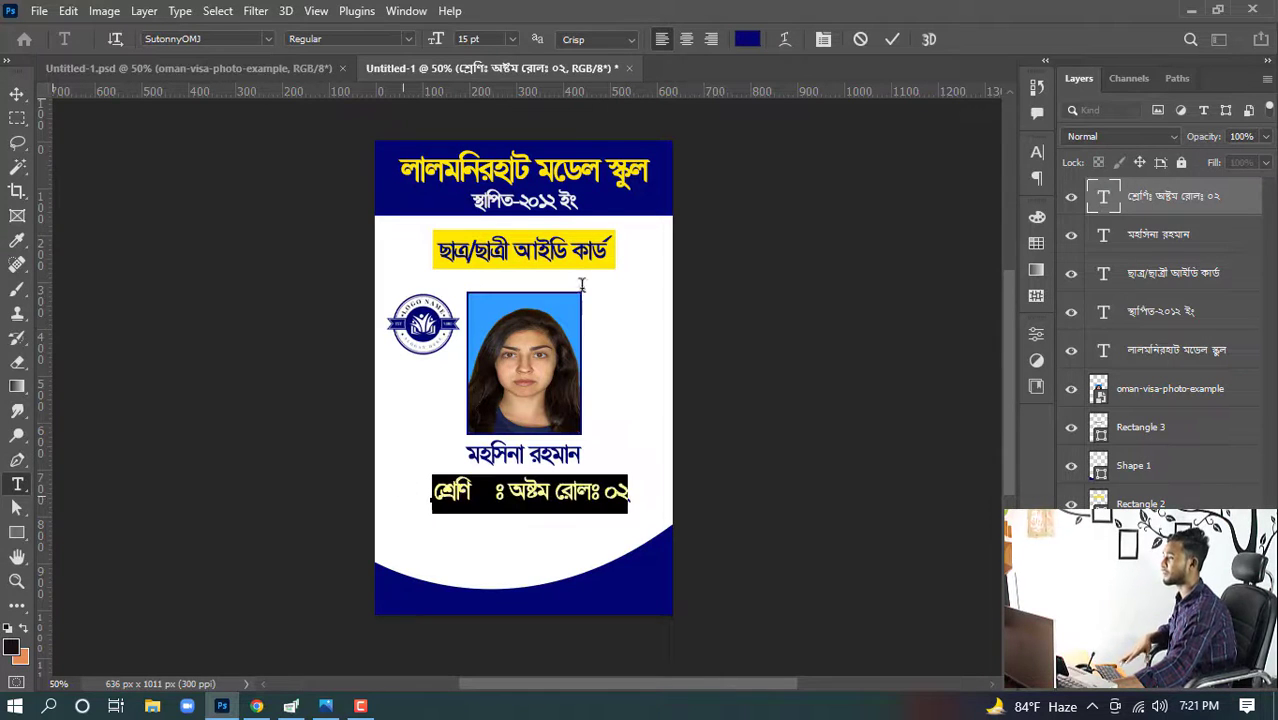
left_click(458, 38)
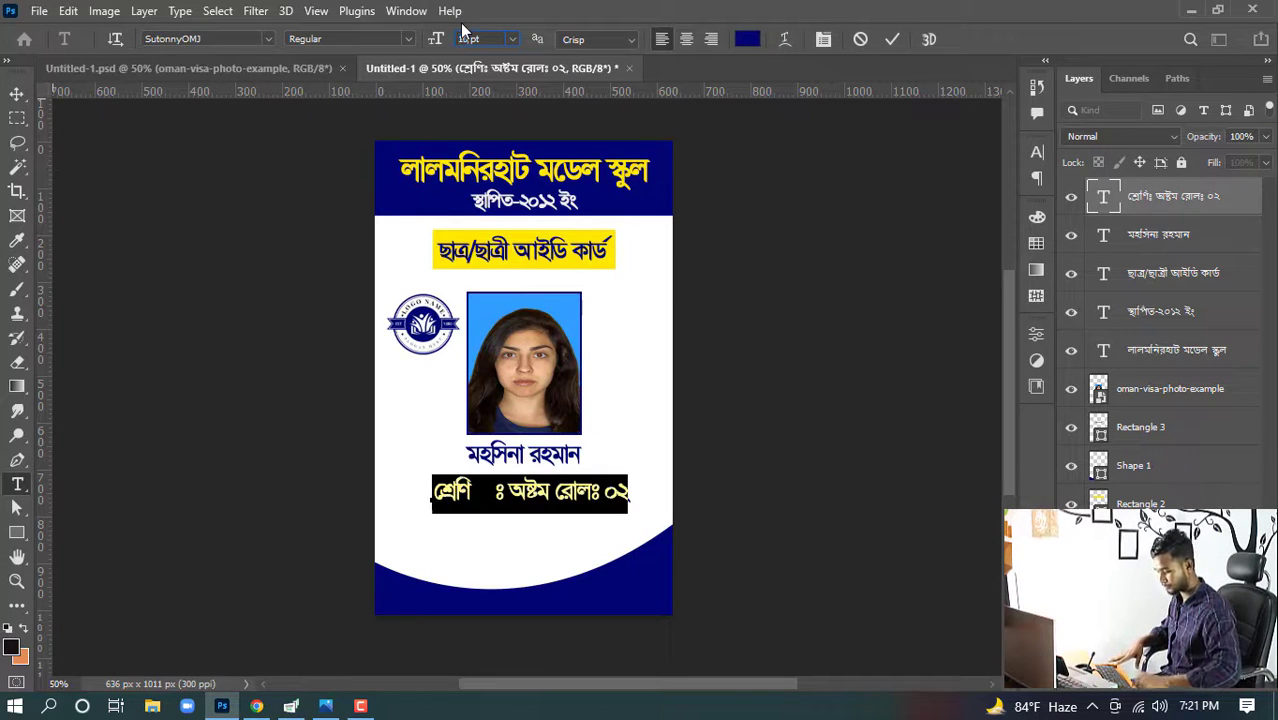
type("12")
key("Return")
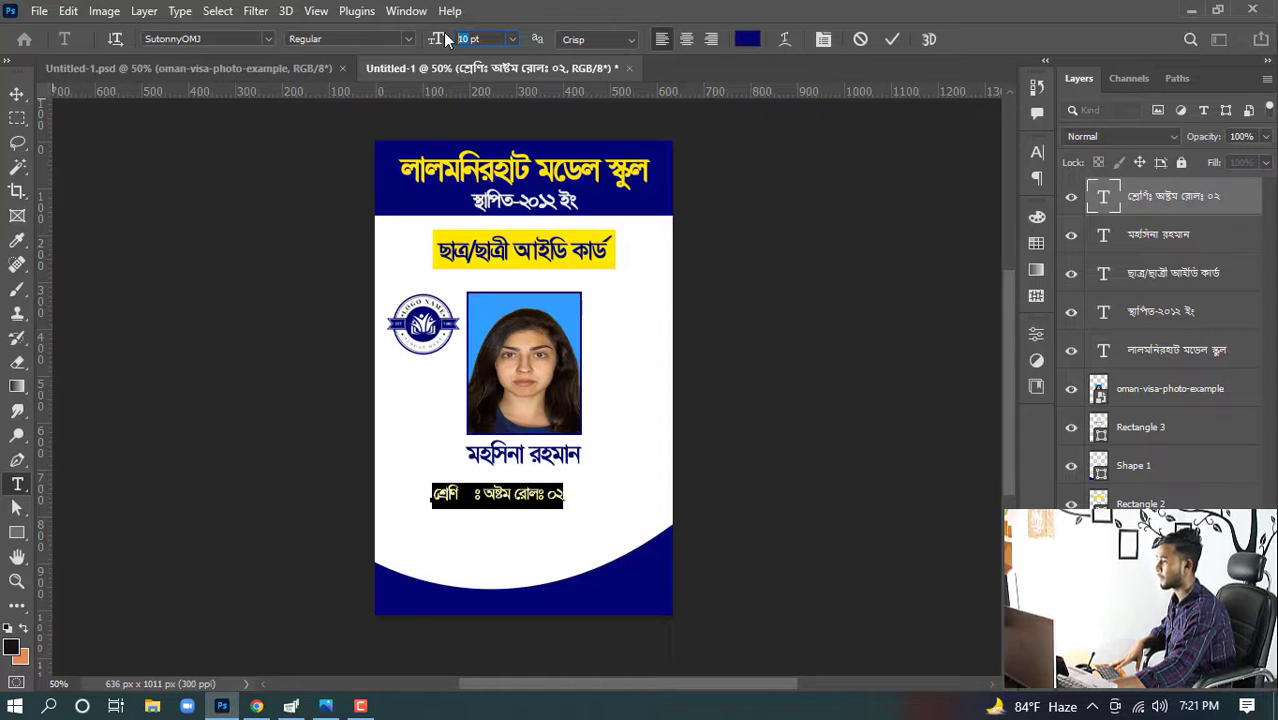
type("1")
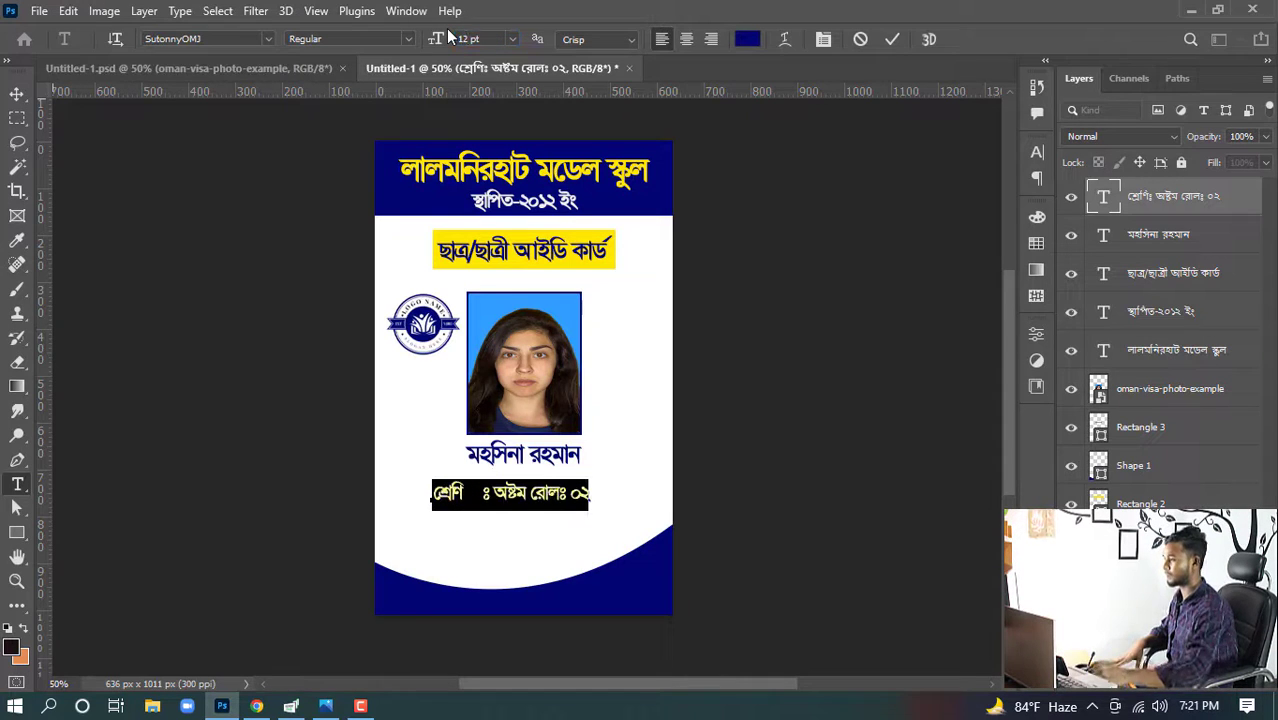
left_click(20, 96)
left_click(20, 96)
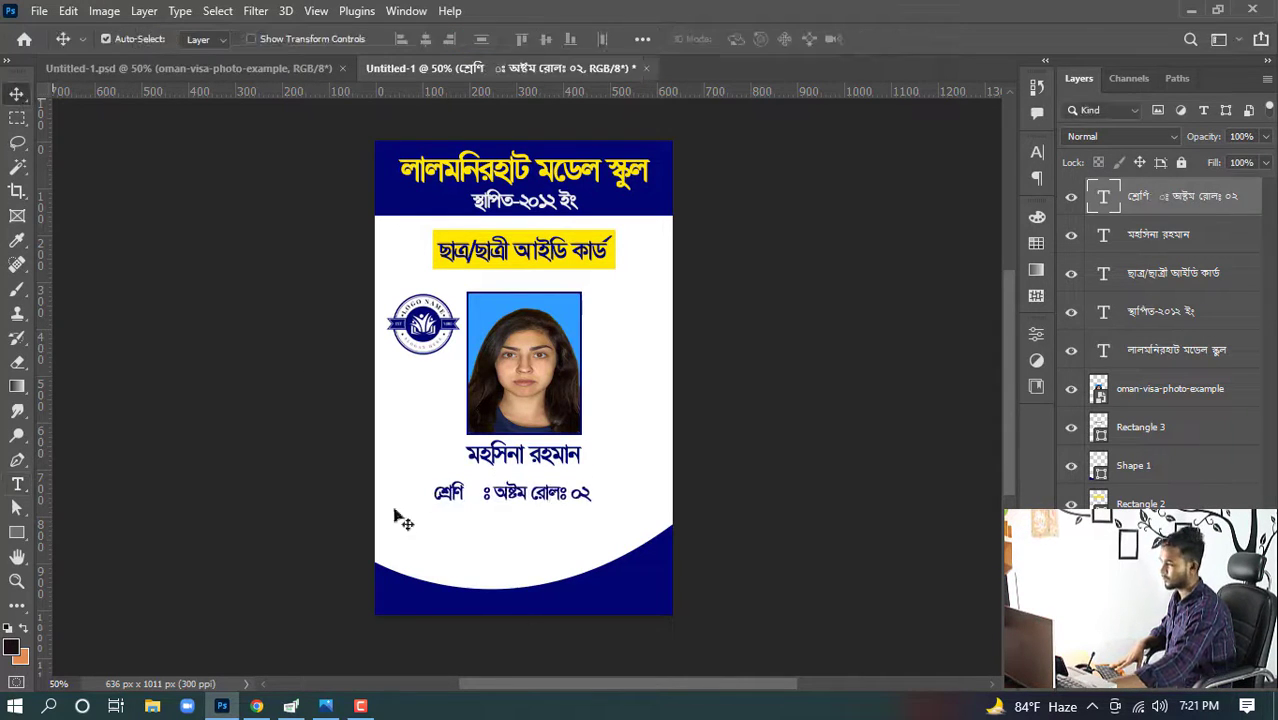
- Add spacing before the roll colon and duplicate the class and roll line twice below it
double_click(497, 493)
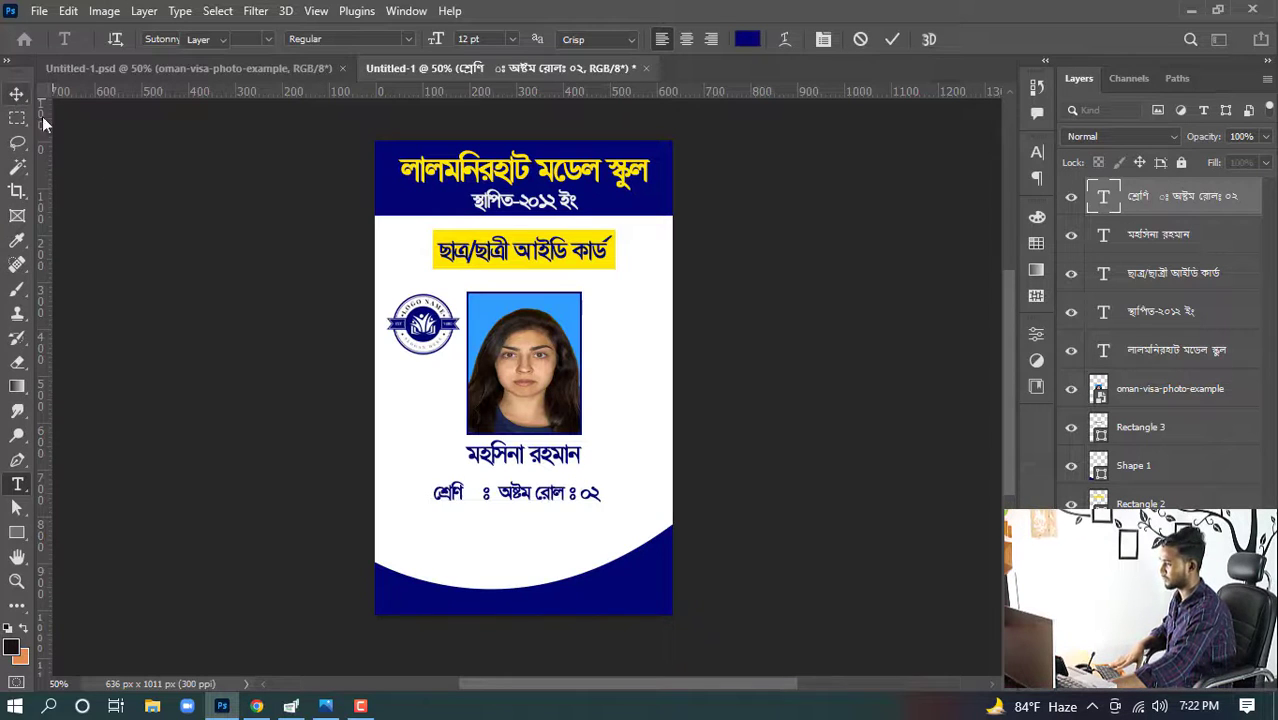
left_click(16, 94)
left_click_drag(518, 508, 514, 541)
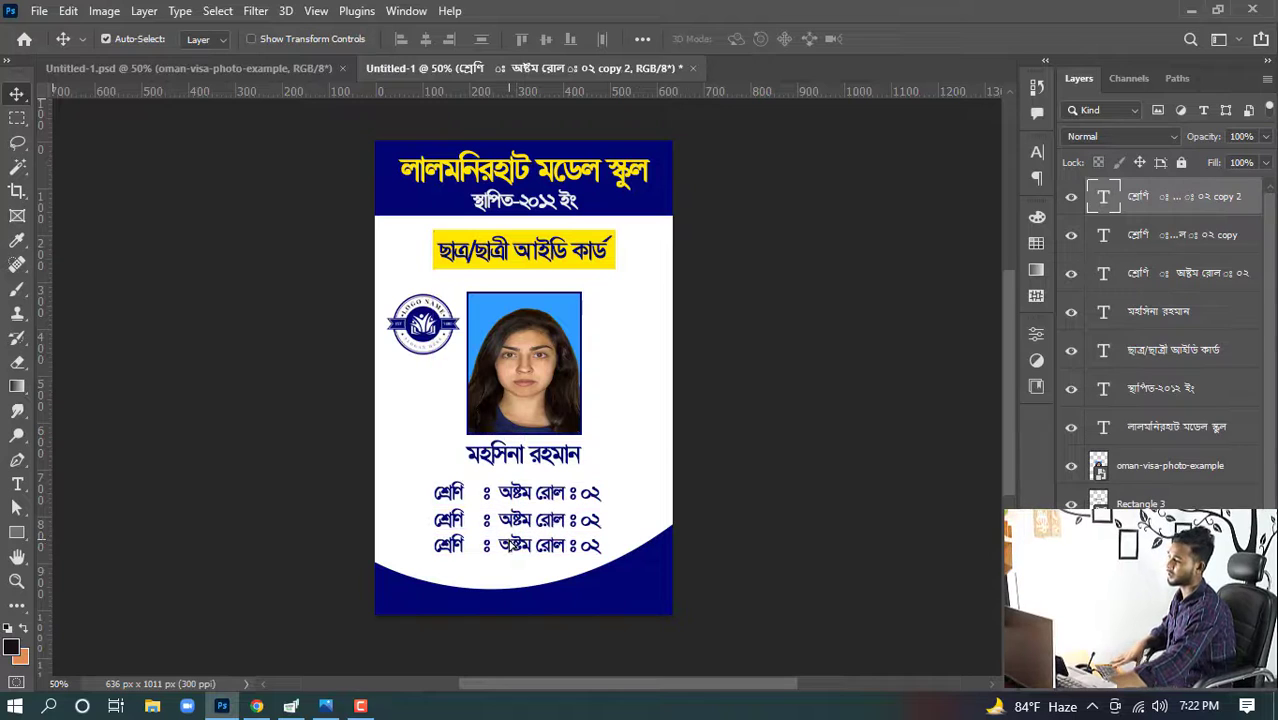
- Copy the father's name line from Google Translate and return to Photoshop
left_click(256, 706)
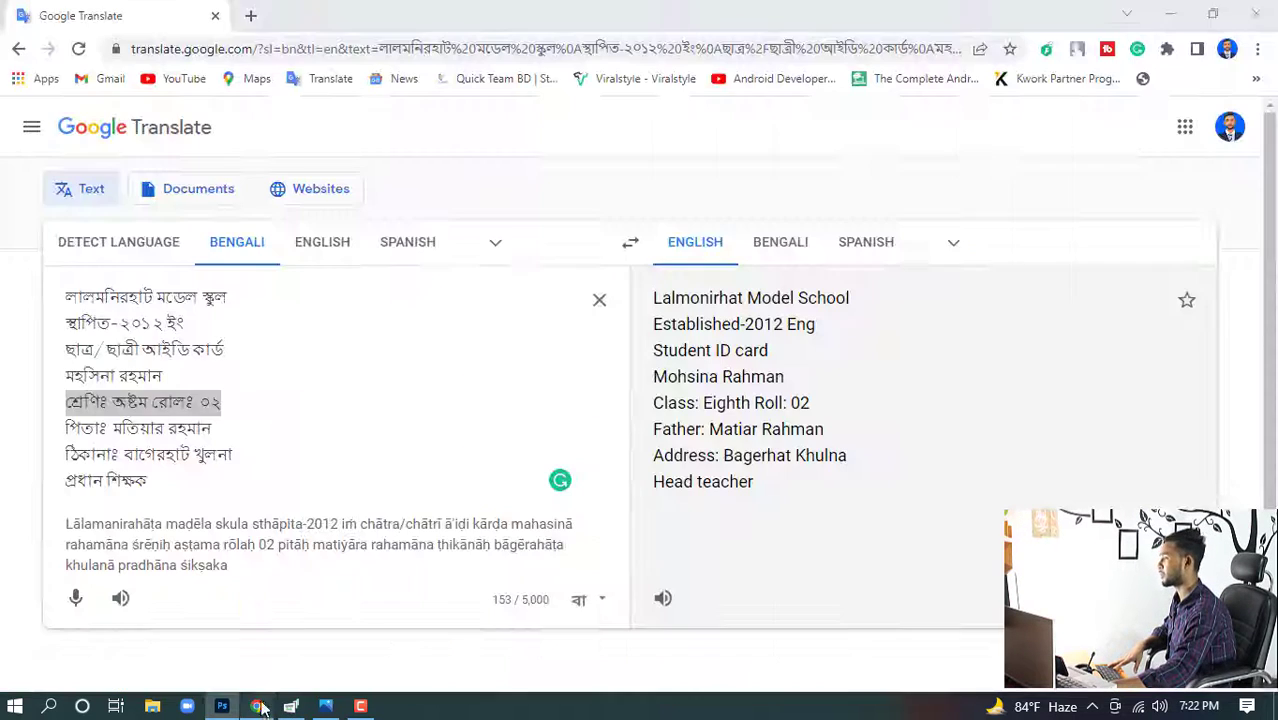
left_click_drag(219, 433, 13, 441)
key("ctrl+c")
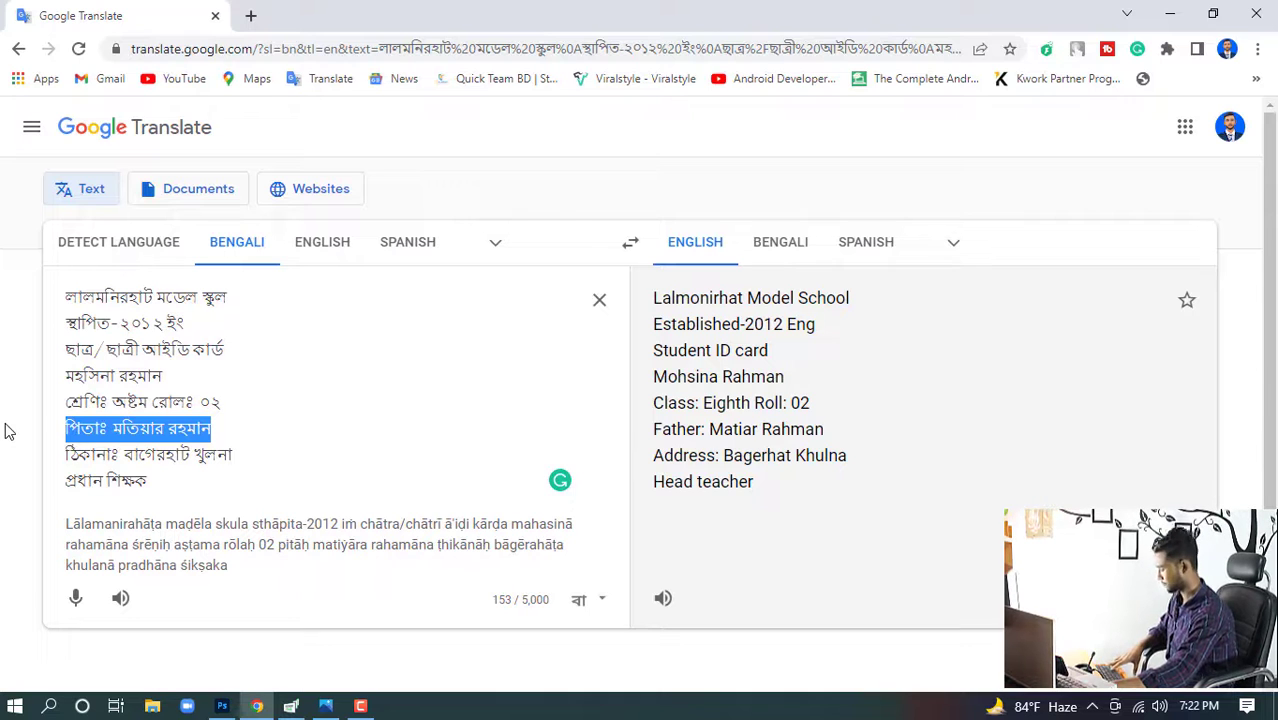
left_click(222, 706)
- Paste the father's name line into the first copy below the class line, adding spacing before its colon
left_click(500, 527)
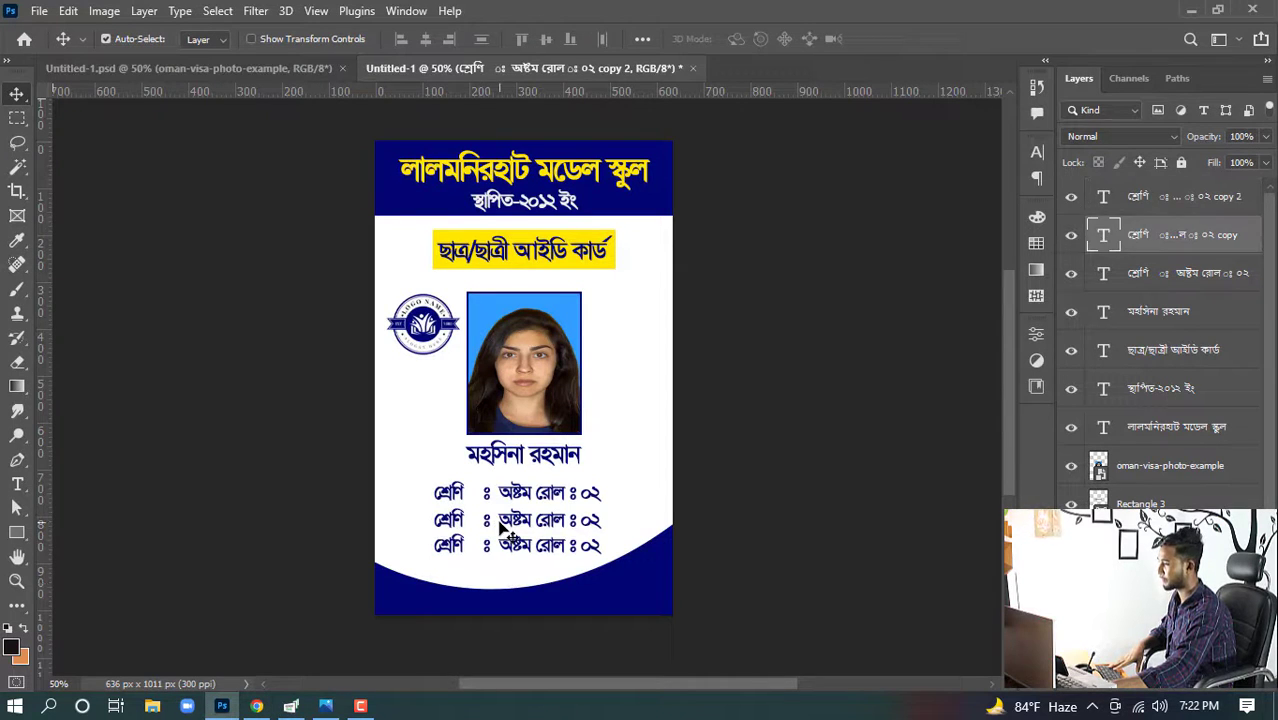
double_click(505, 525)
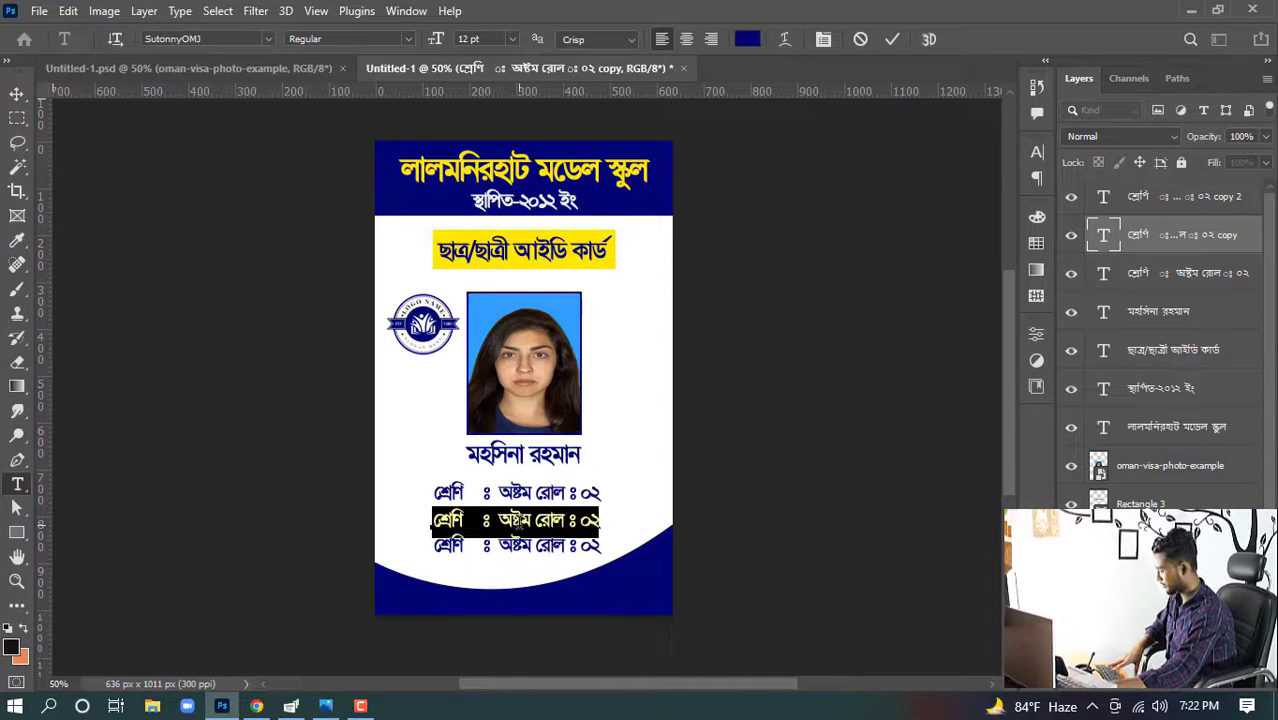
key("ctrl+v")
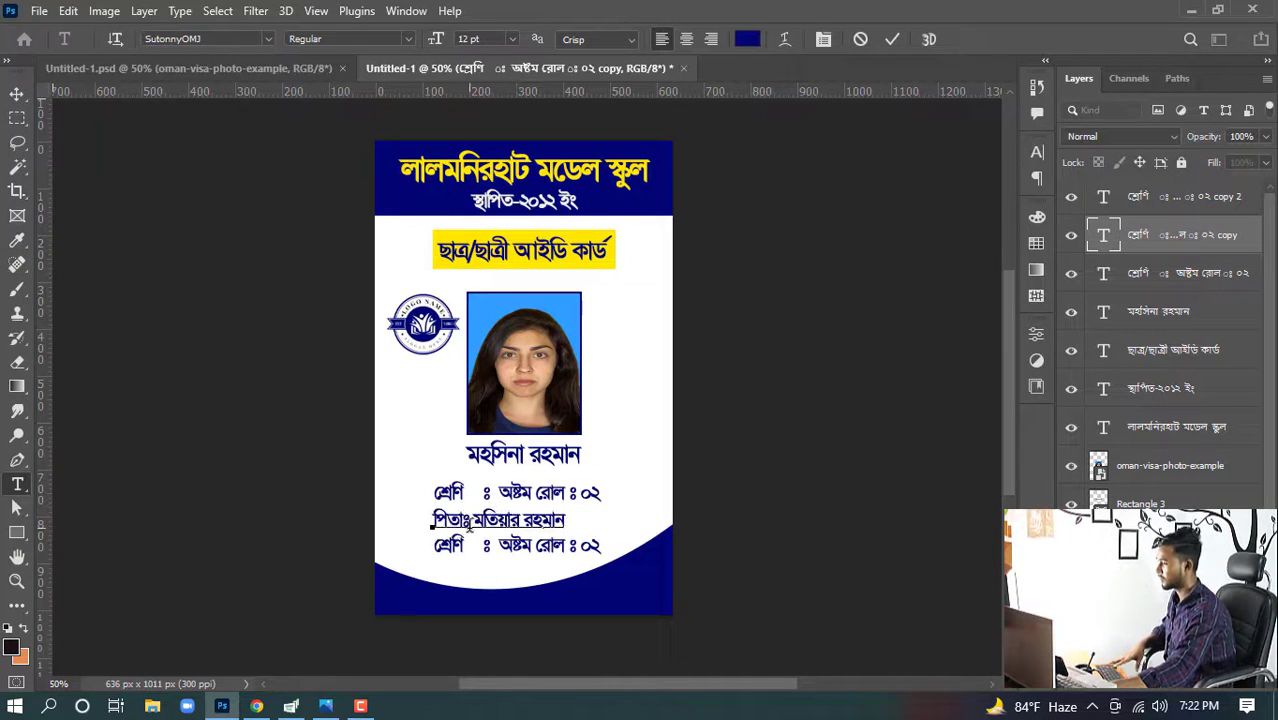
key("BackSpace")
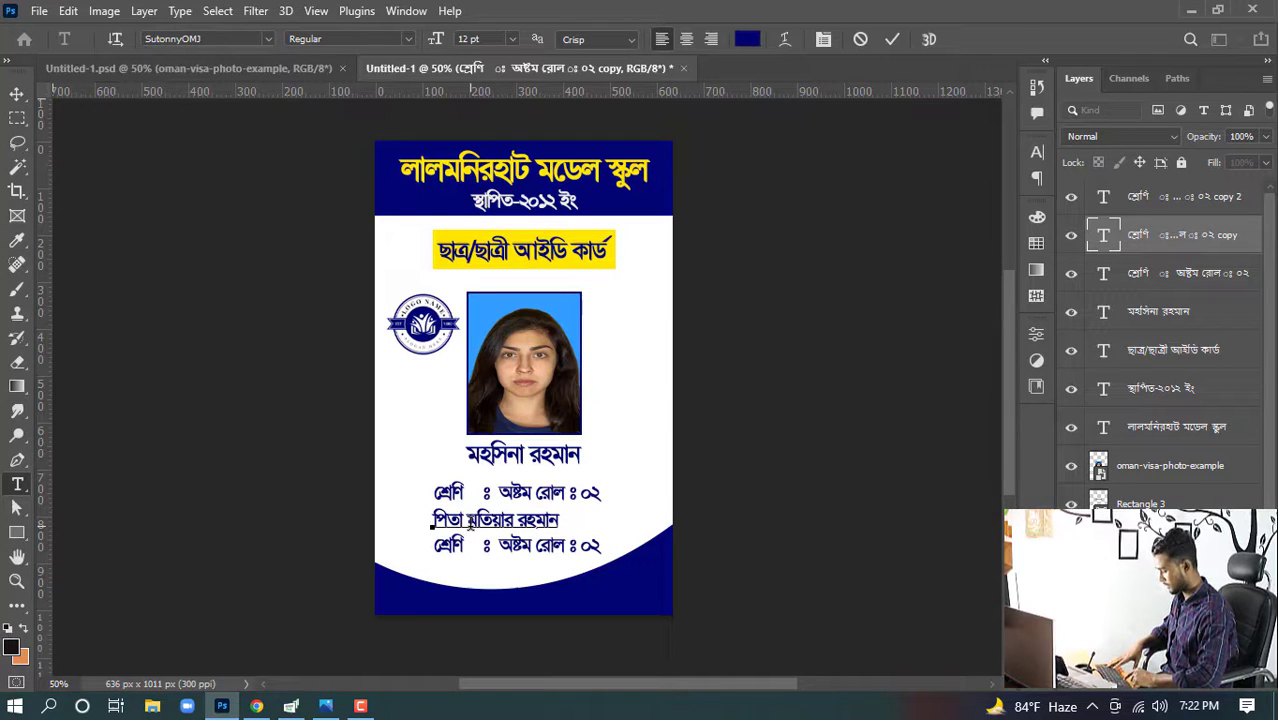
type("ঃ")
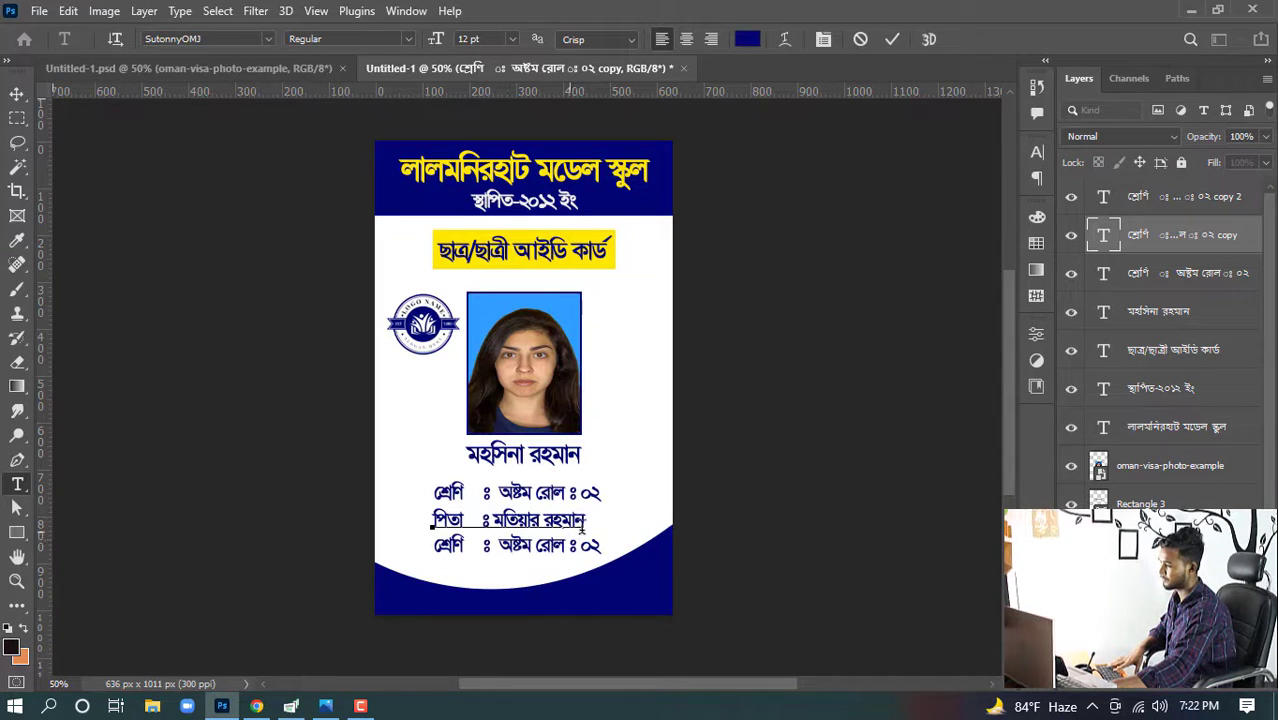
left_click(16, 93)
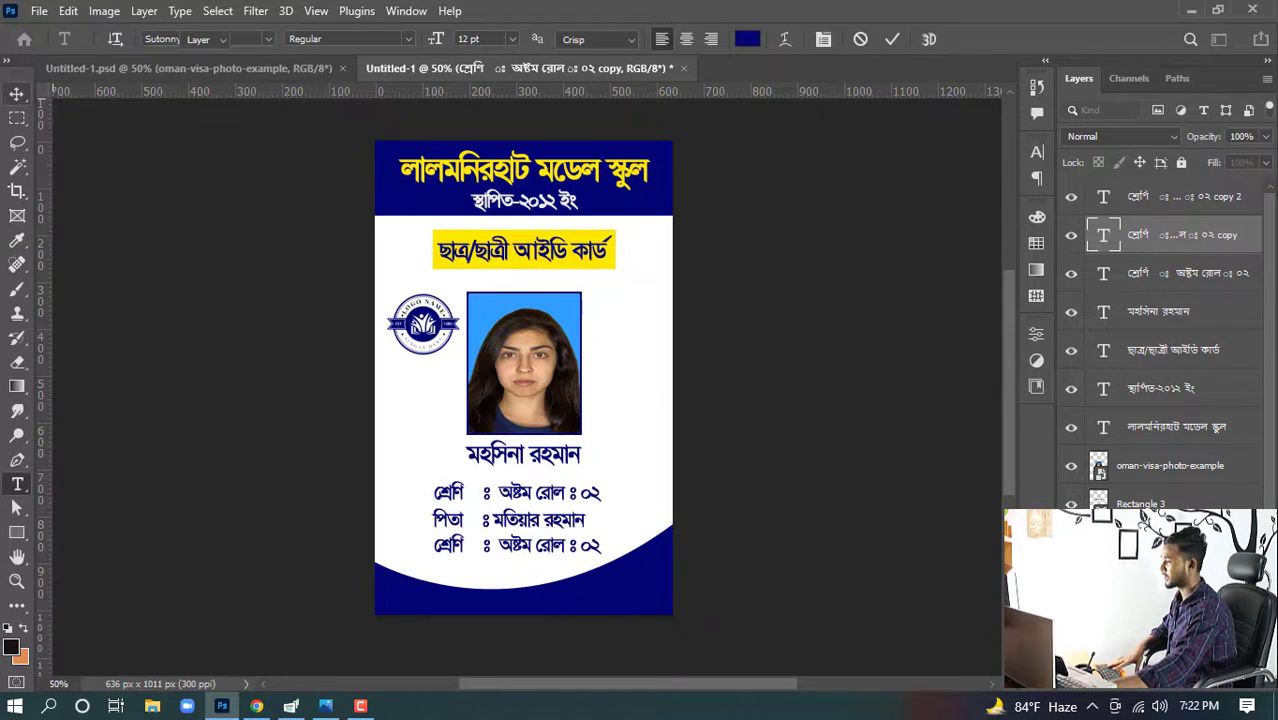
- Copy the address line from Google Translate and return to Photoshop
left_click(256, 706)
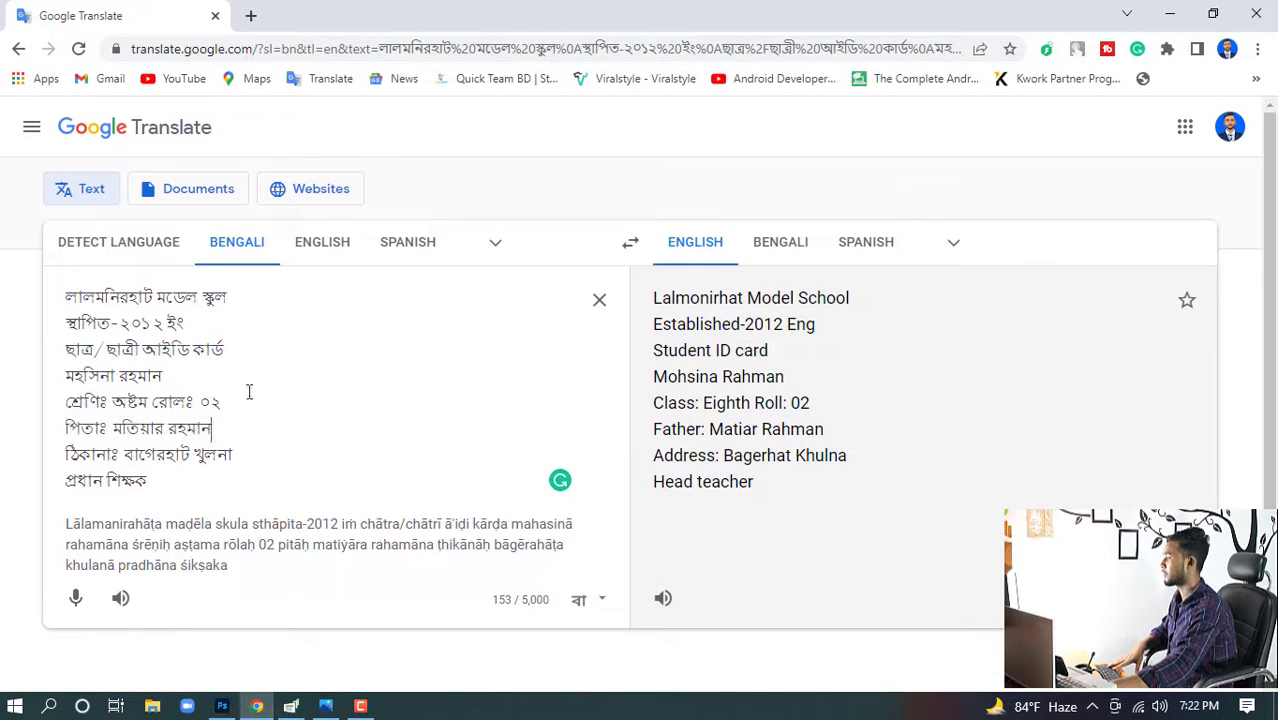
left_click_drag(240, 457, 12, 462)
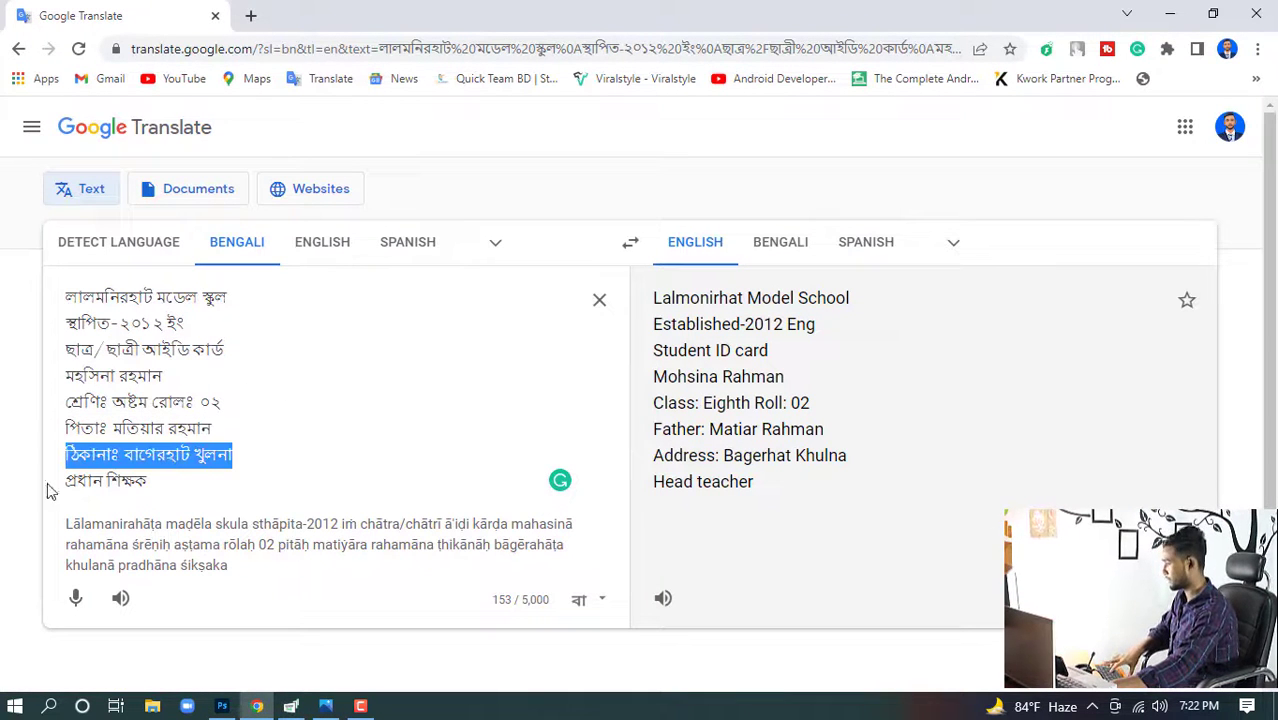
left_click(224, 706)
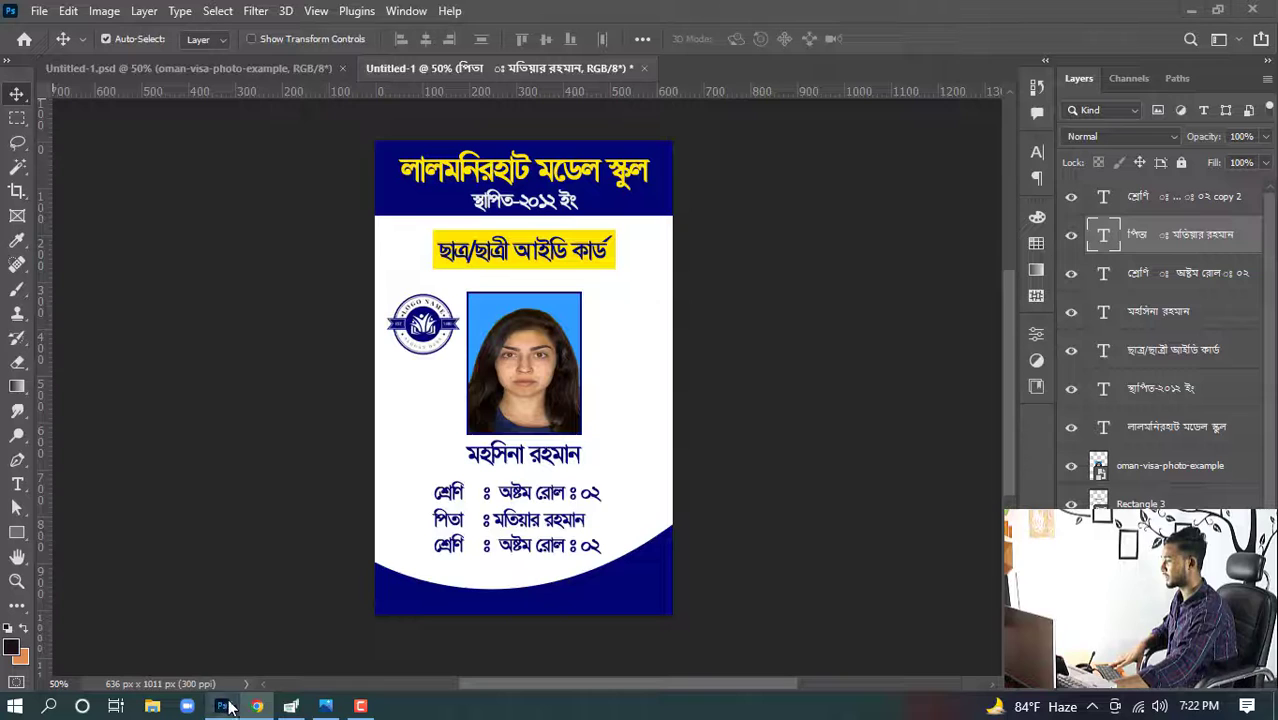
- Paste the address line into the bottom class-line copy, replacing its text, and add spacing before its colon
double_click(505, 546)
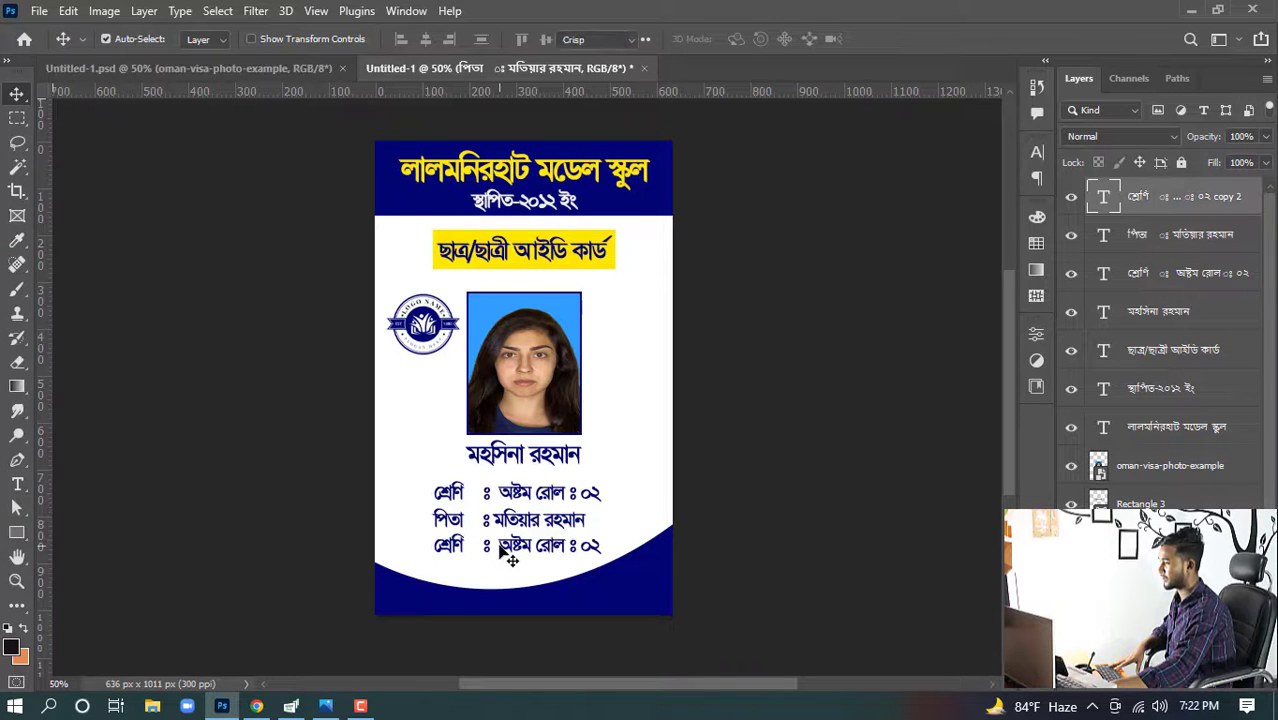
key("ctrl+v")
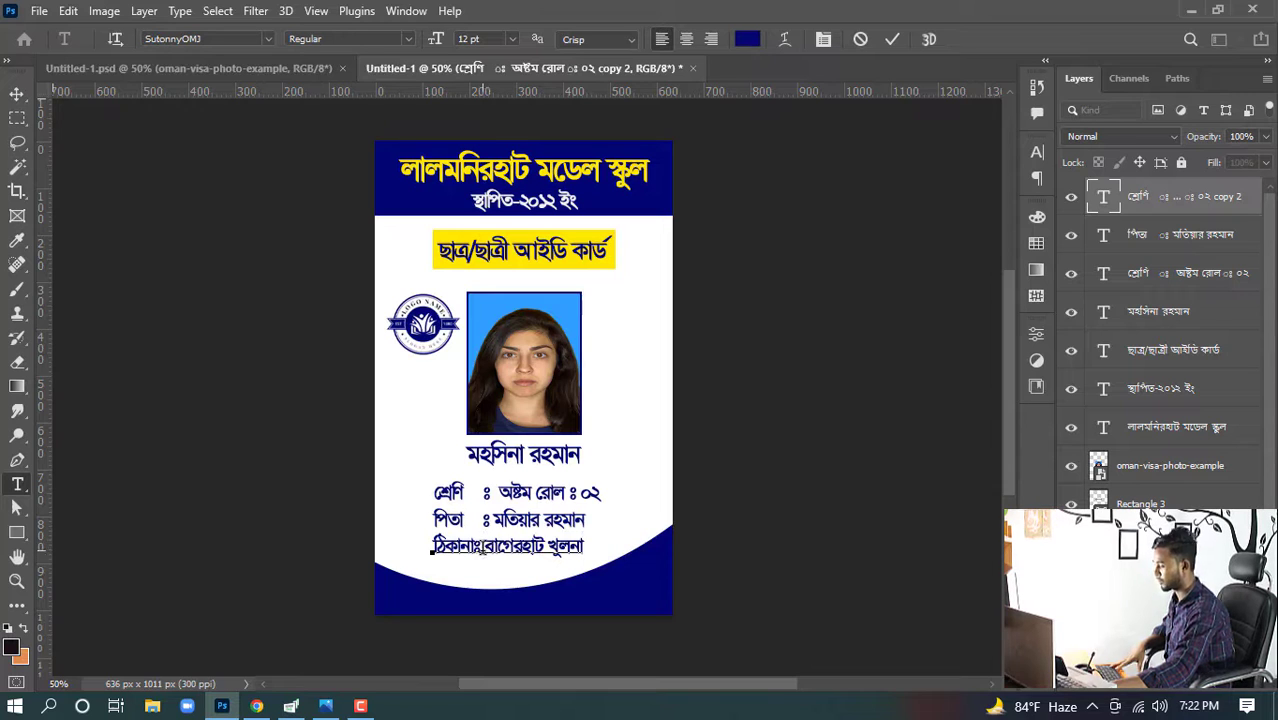
left_click(480, 548)
key("BackSpace")
key("BackSpace")
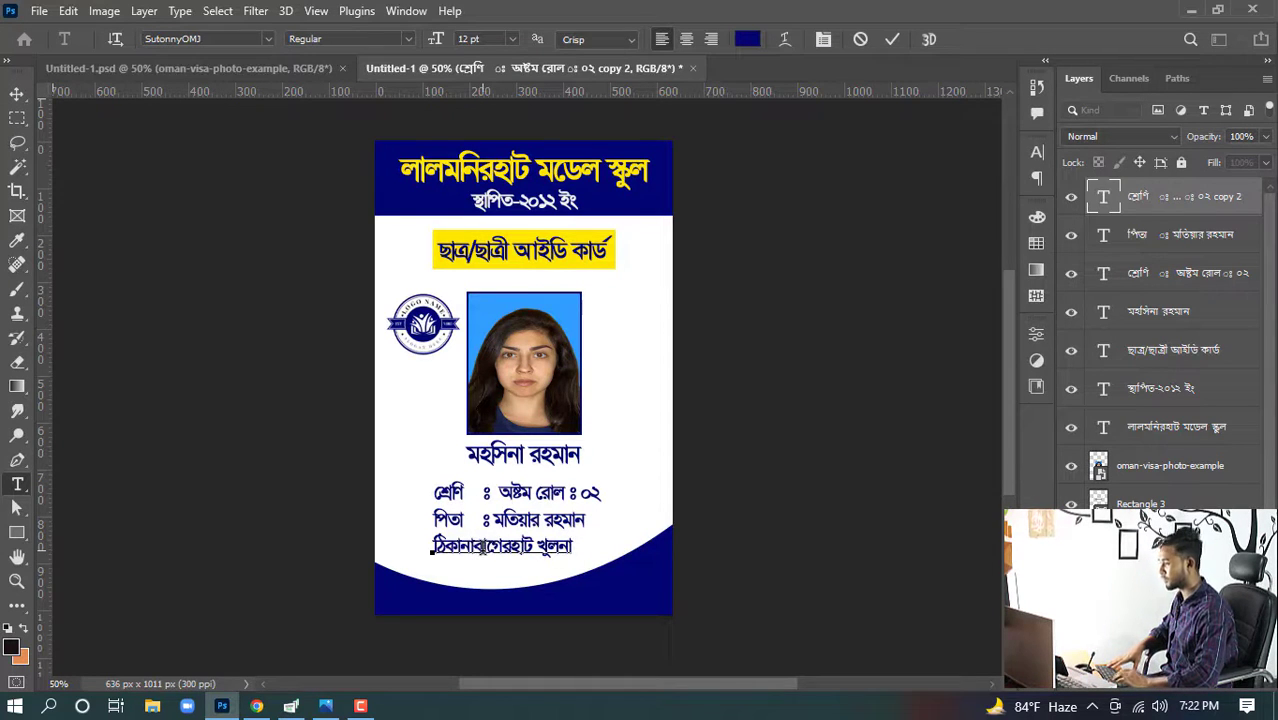
type("া ")
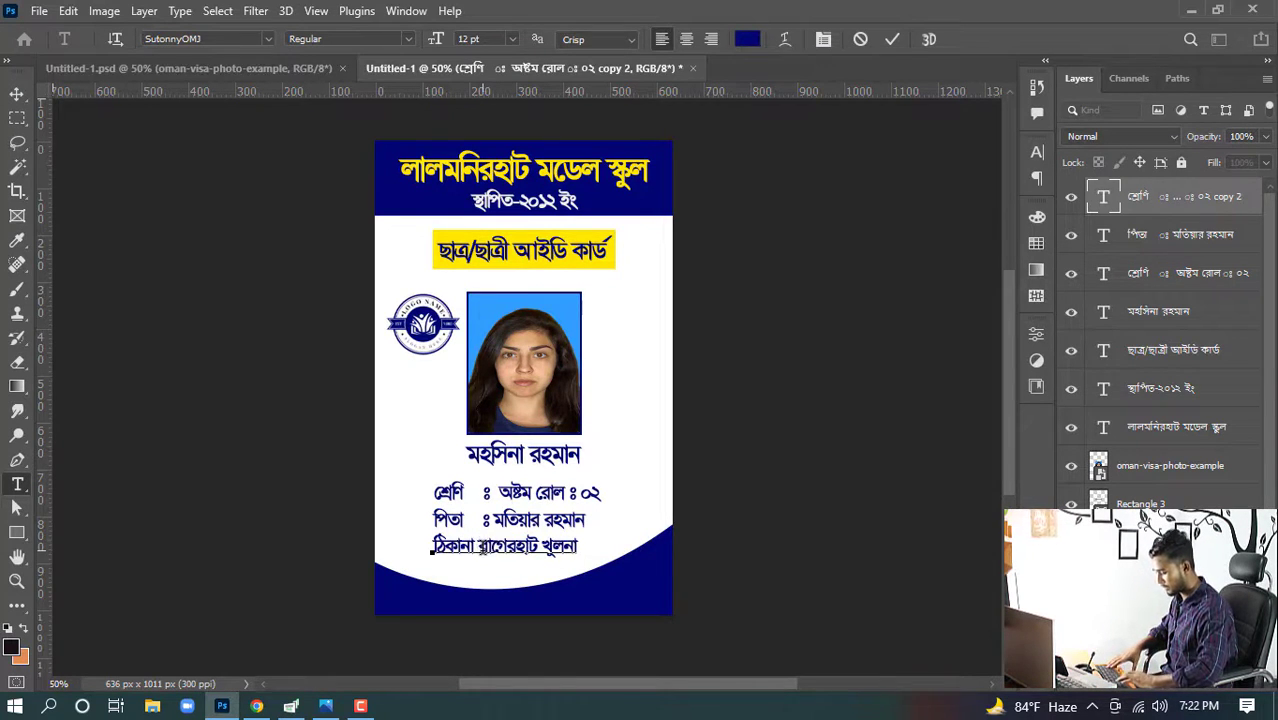
type("ঃ")
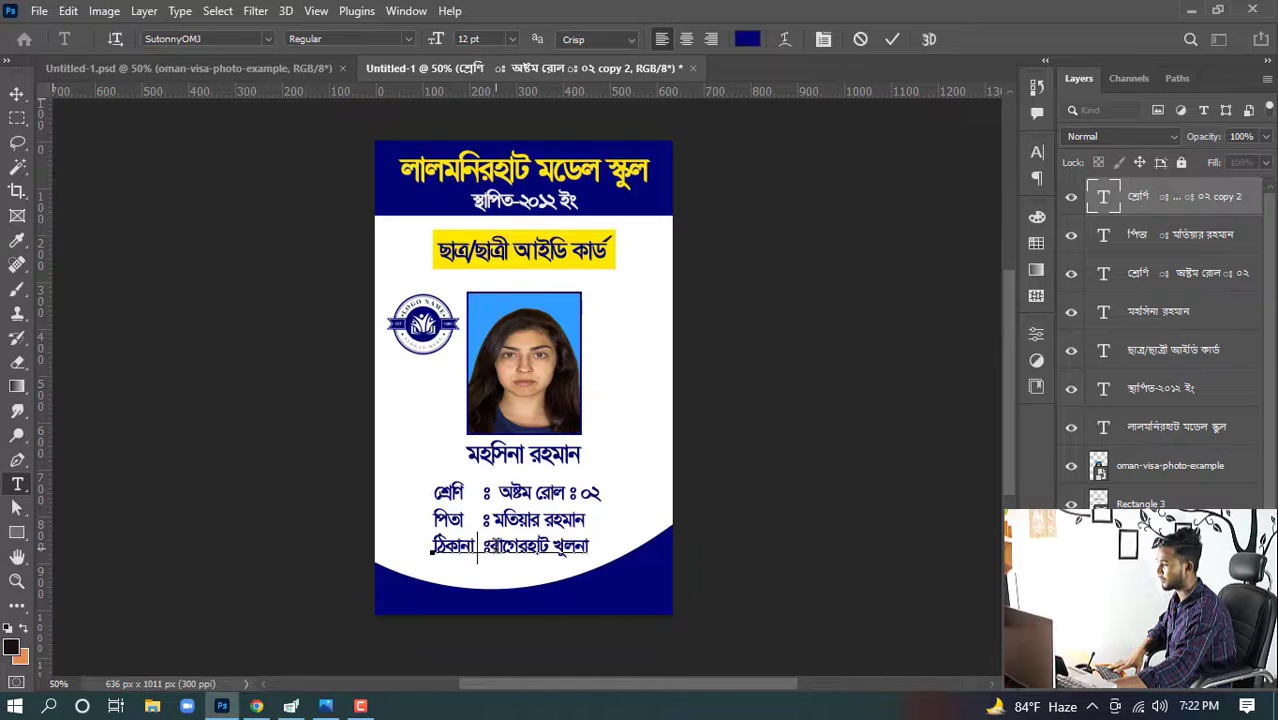
key("Right")
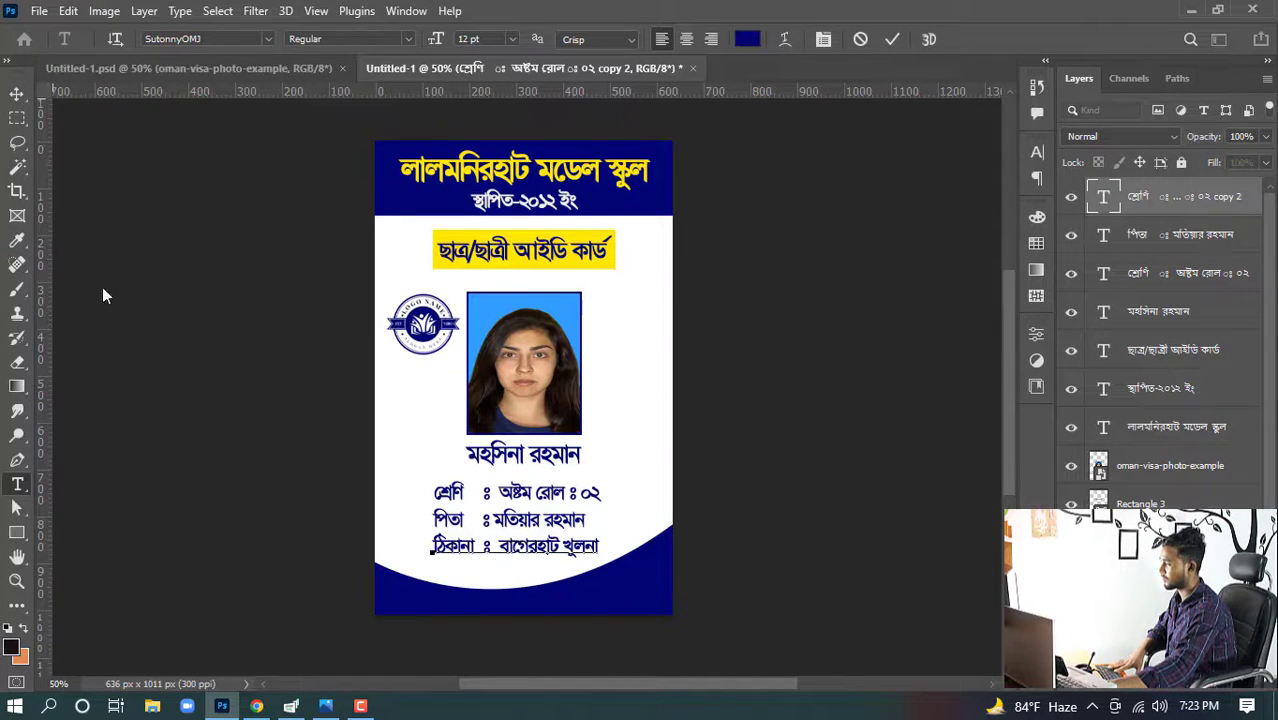
left_click(17, 93)
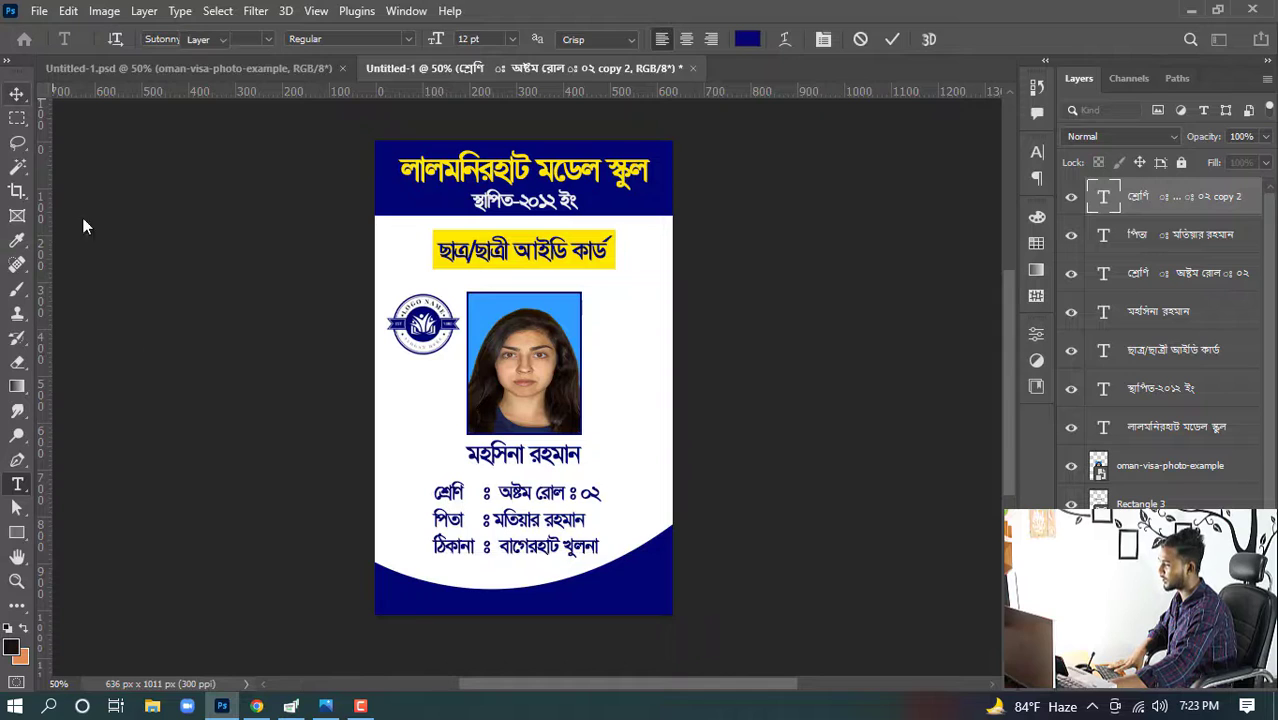
left_click(508, 532)
double_click(508, 532)
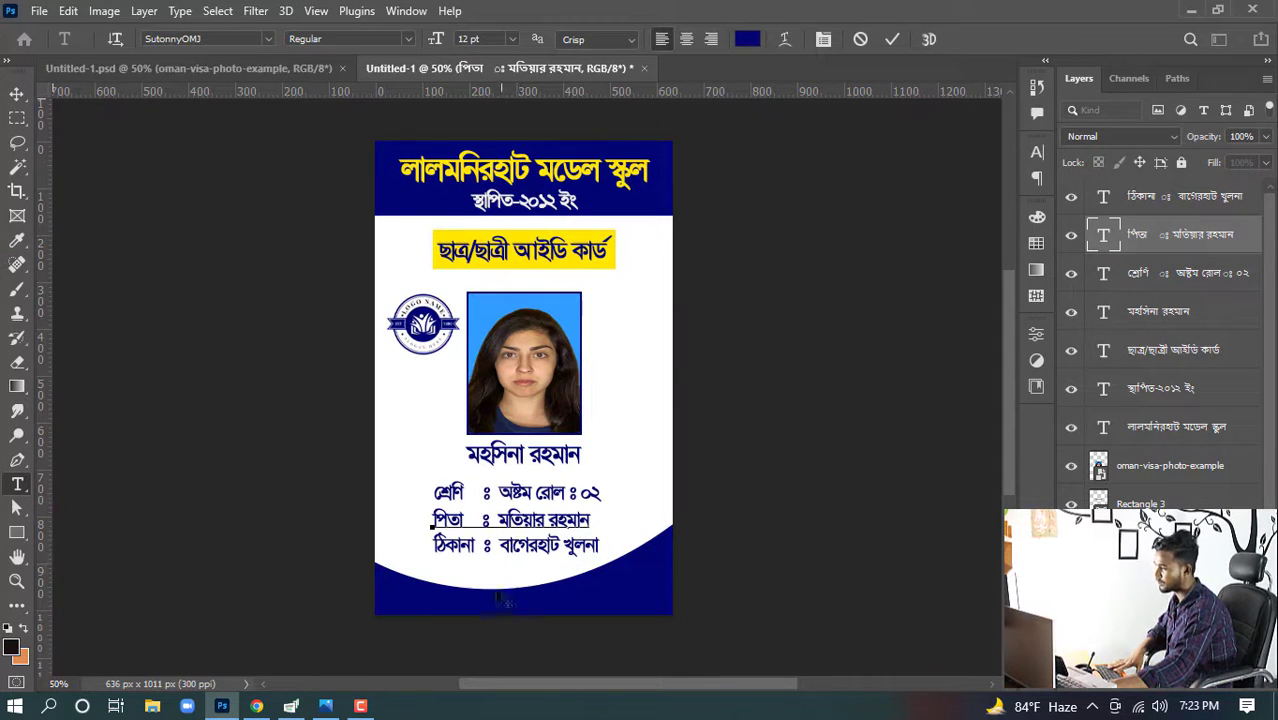
left_click(17, 93)
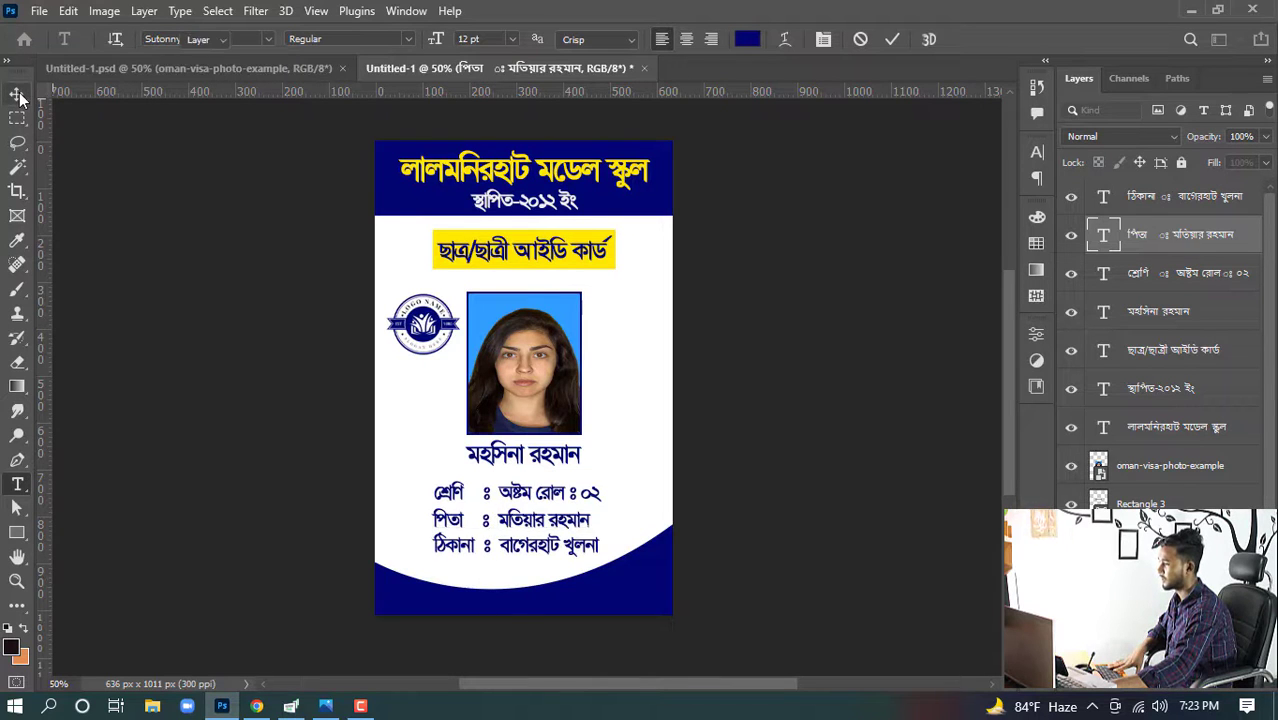
- Insert a comma between বাগেরহাট and খুলনা in the address line
left_click(564, 550)
double_click(563, 548)
left_click(563, 547)
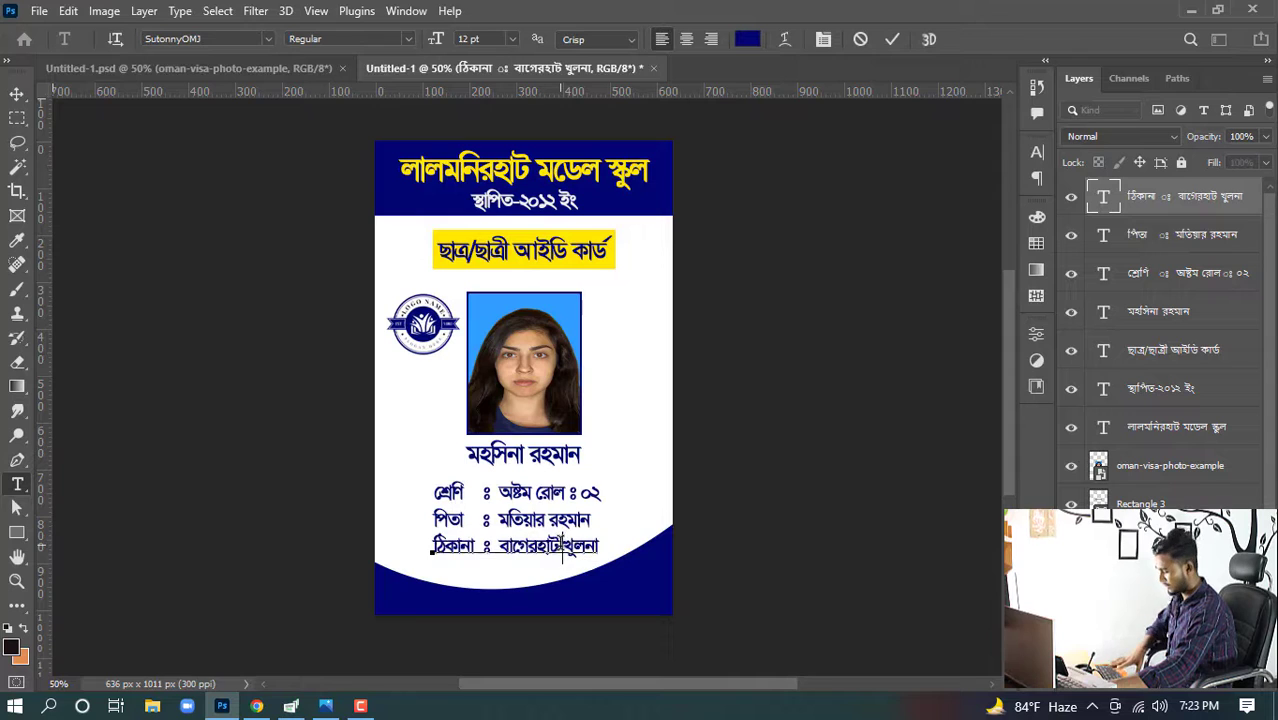
type(",")
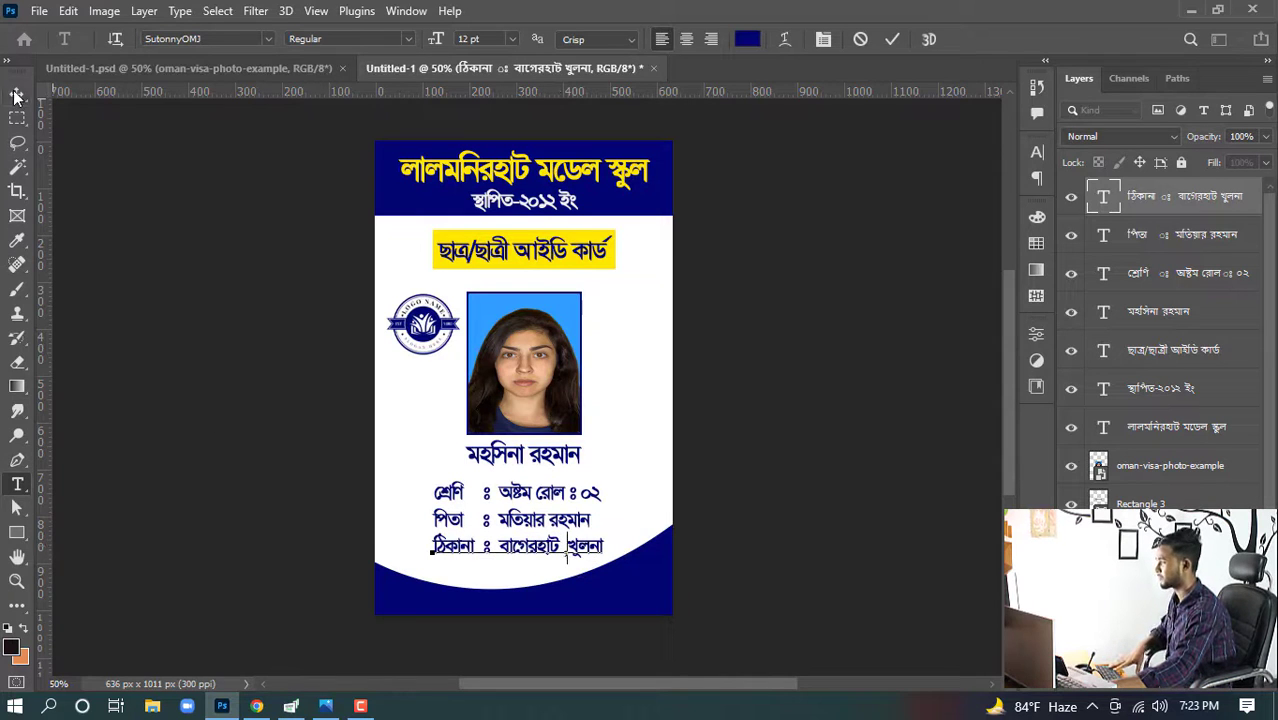
left_click(17, 93)
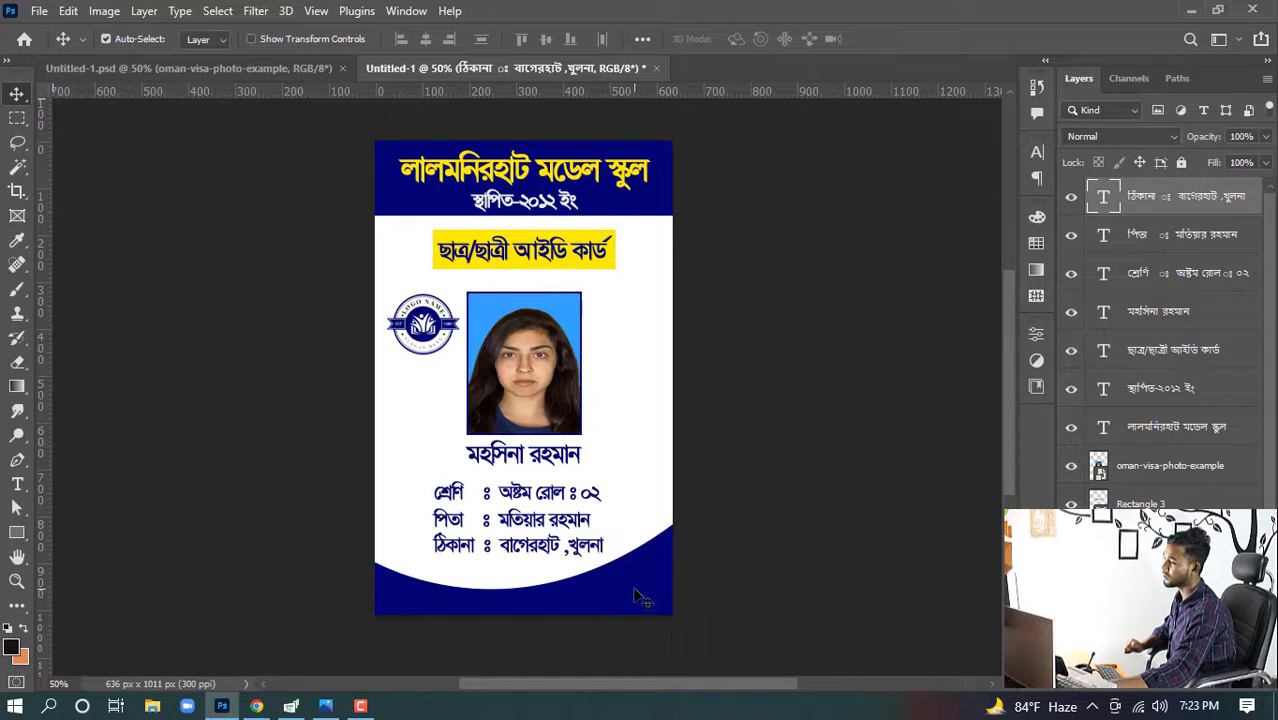
- Select the three information lines and center them horizontally on the card
left_click_drag(412, 482, 478, 565)
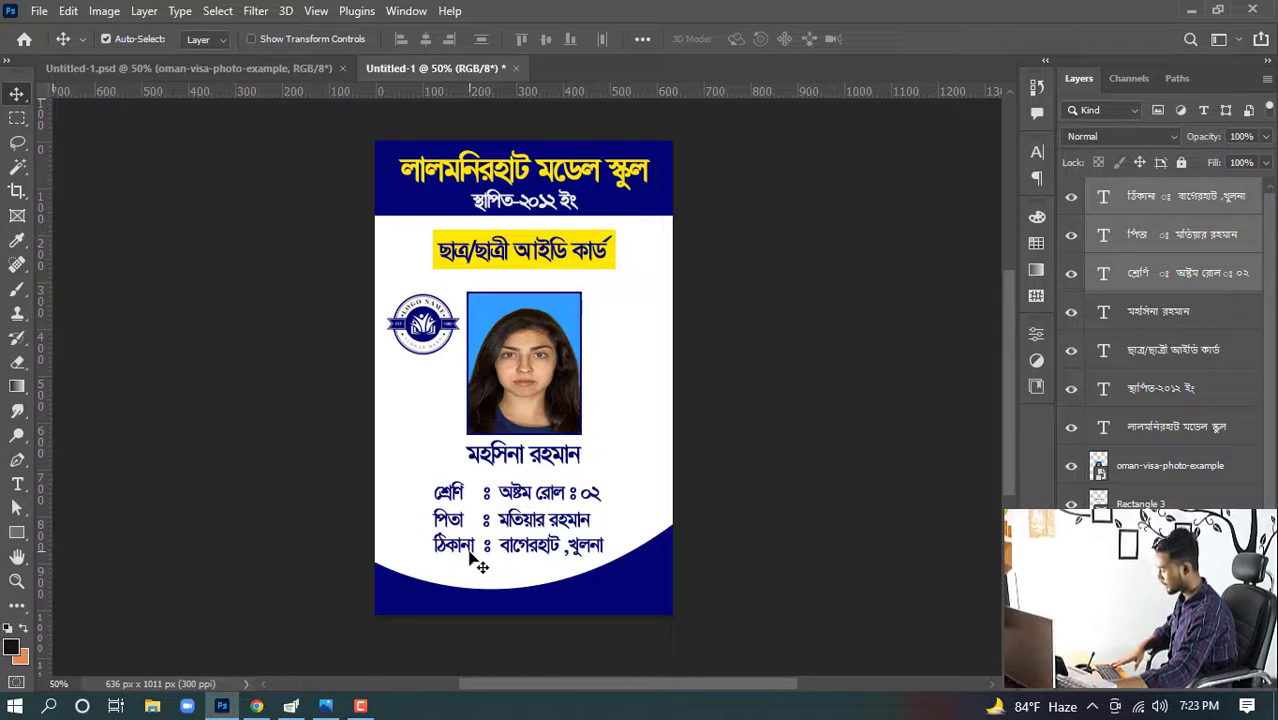
key("ctrl")
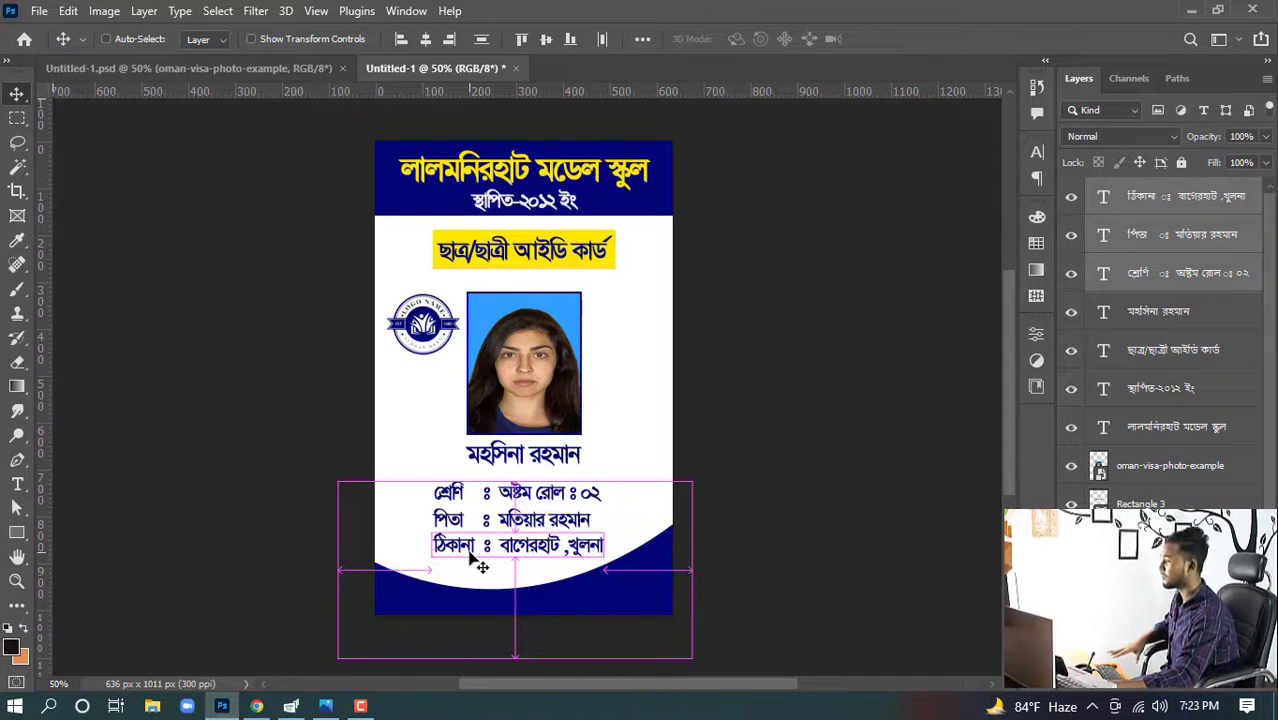
key("ctrl+a")
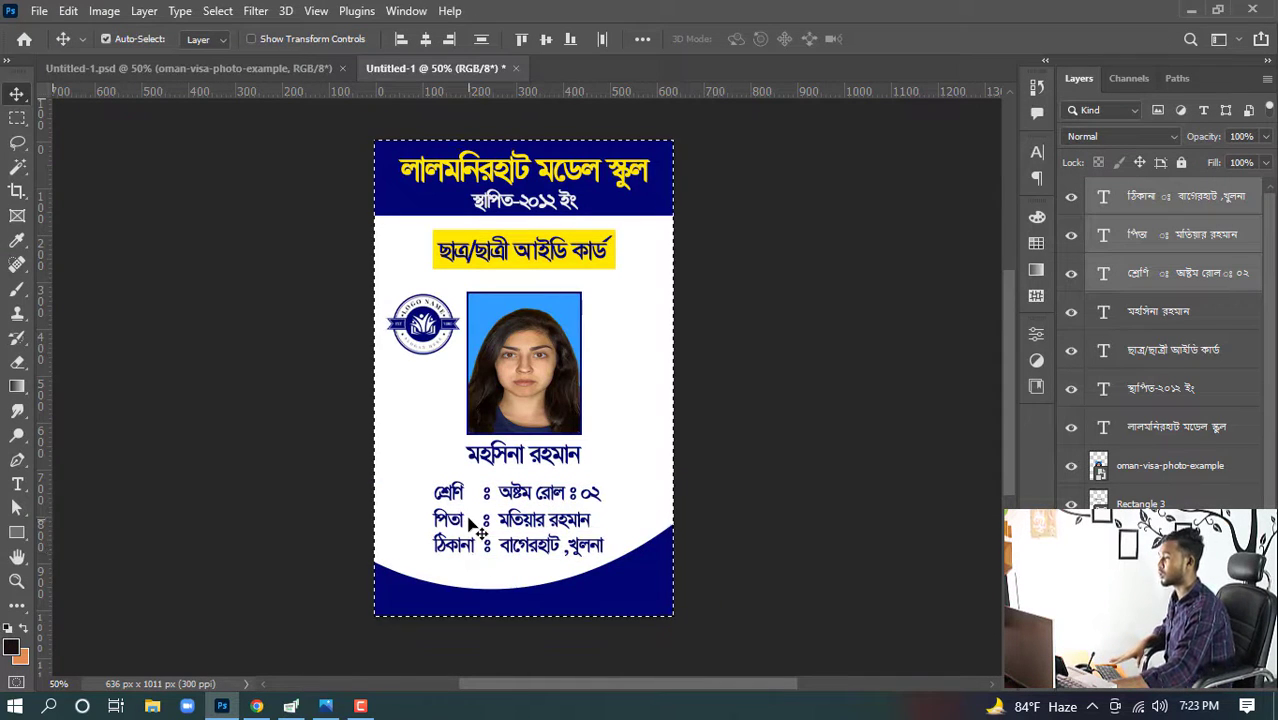
left_click(419, 43)
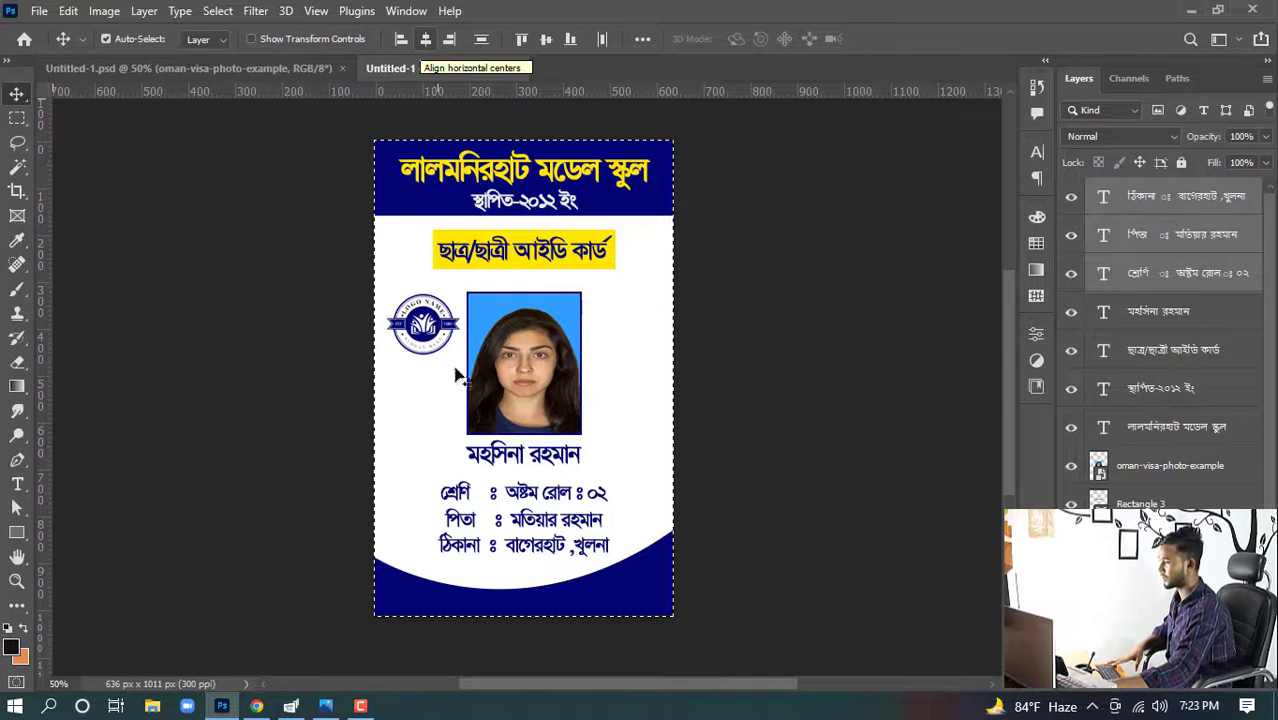
key("ctrl+d")
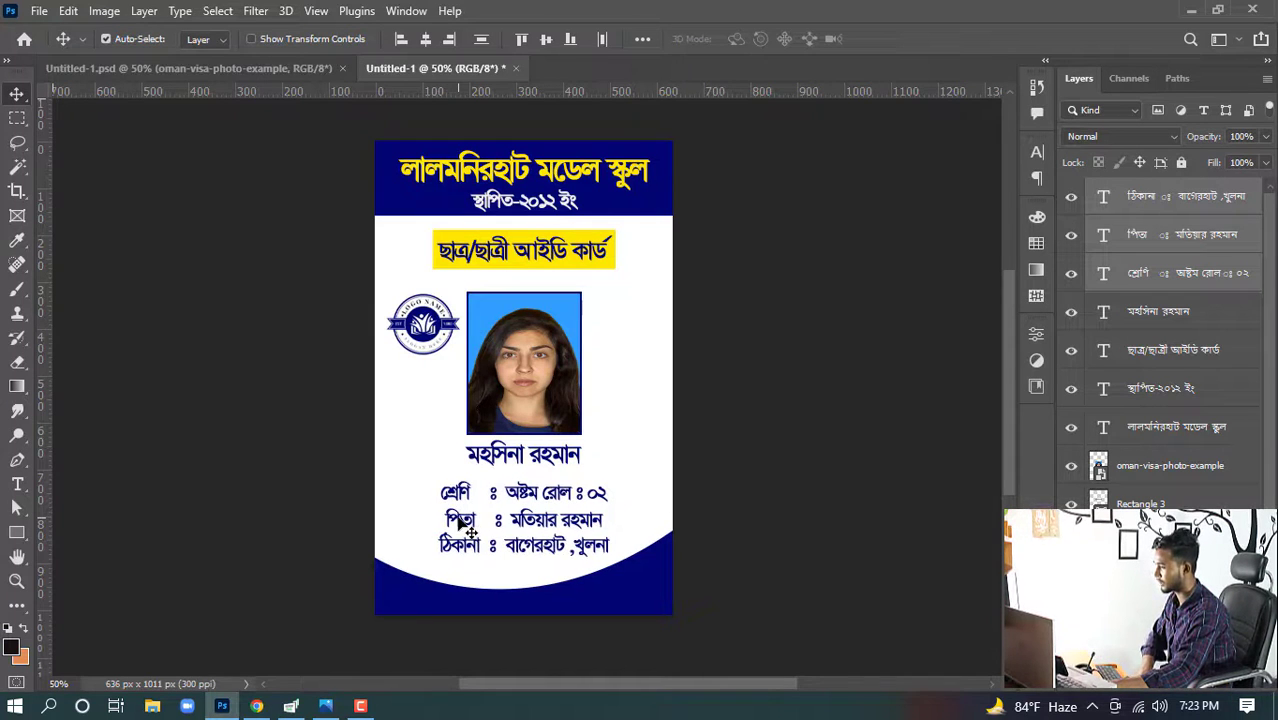
- Nudge the father's name and address lines so their labels line up with the class line
left_click(750, 484)
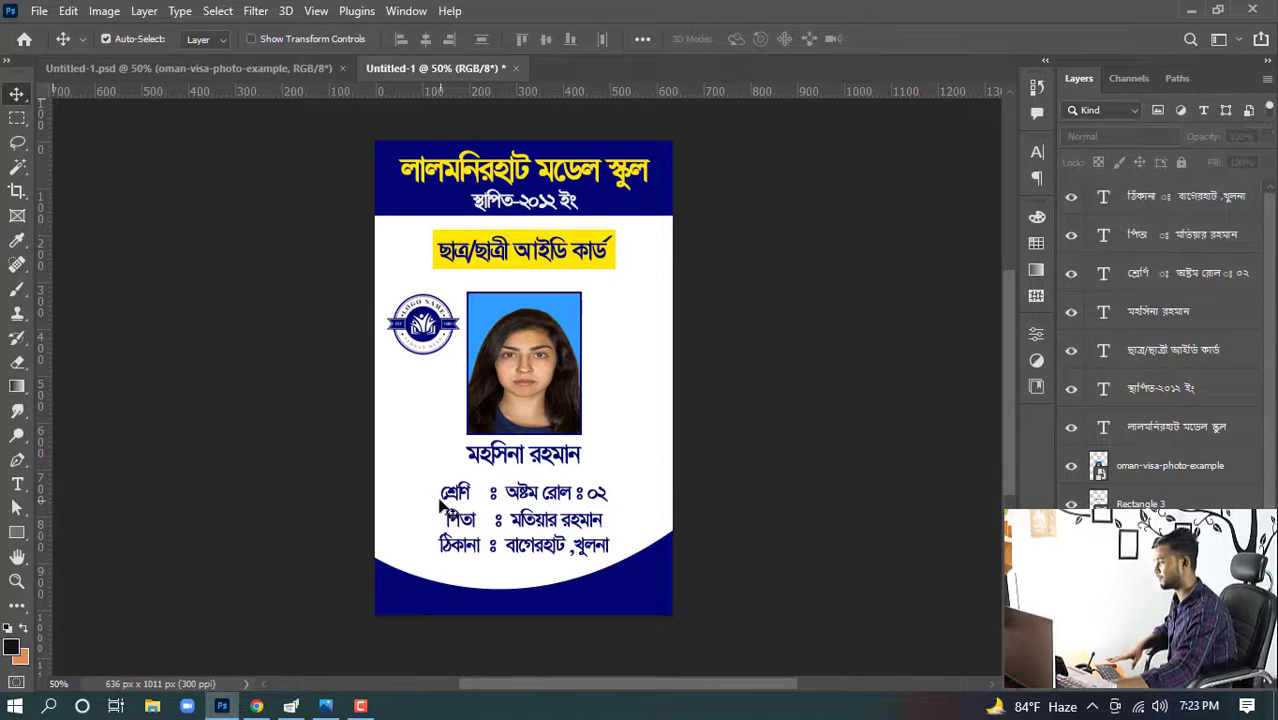
left_click_drag(419, 479, 515, 530)
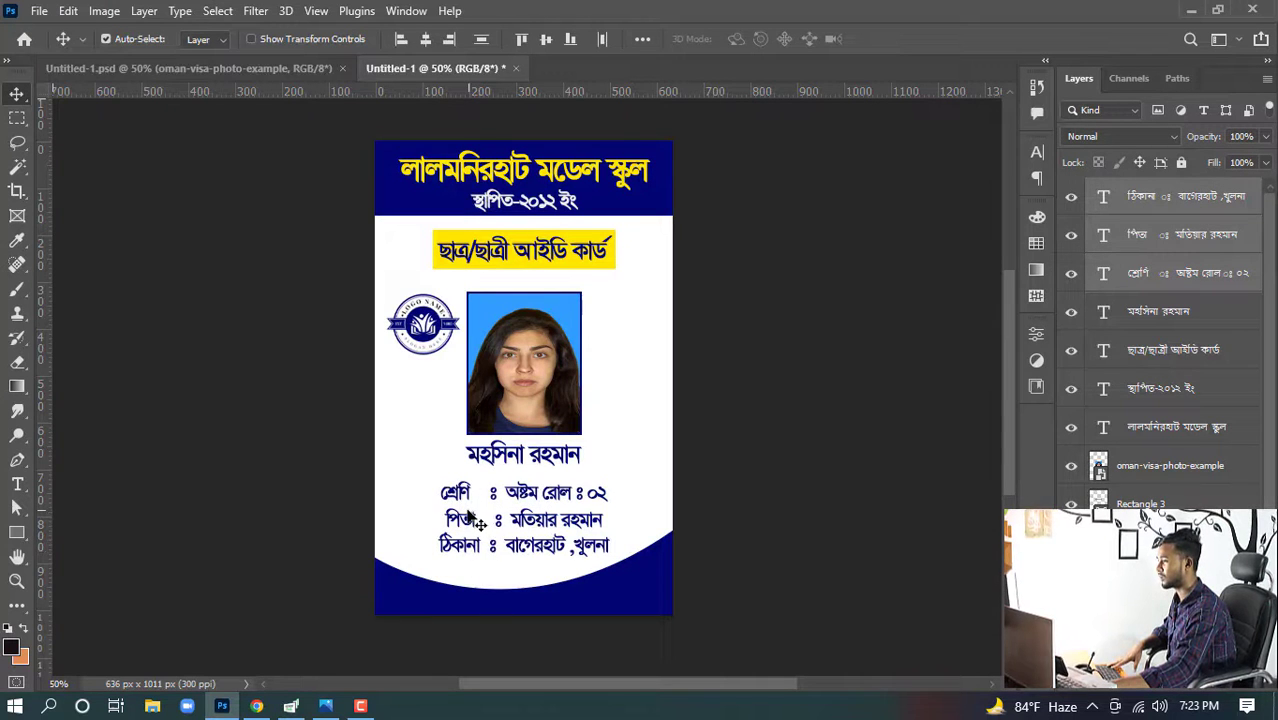
left_click(462, 527)
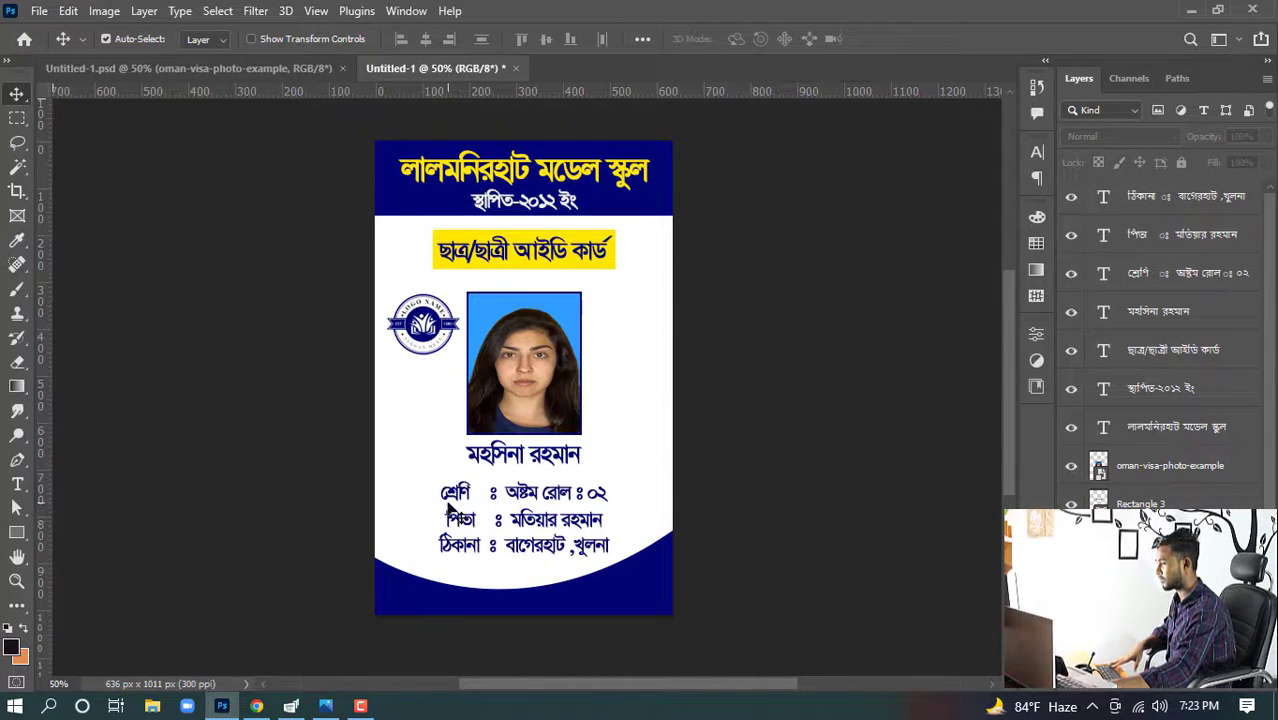
left_click(466, 516)
key("Left")
key("Left")
key("Left")
key("Left")
key("Left")
key("Left")
key("Left")
key("Left")
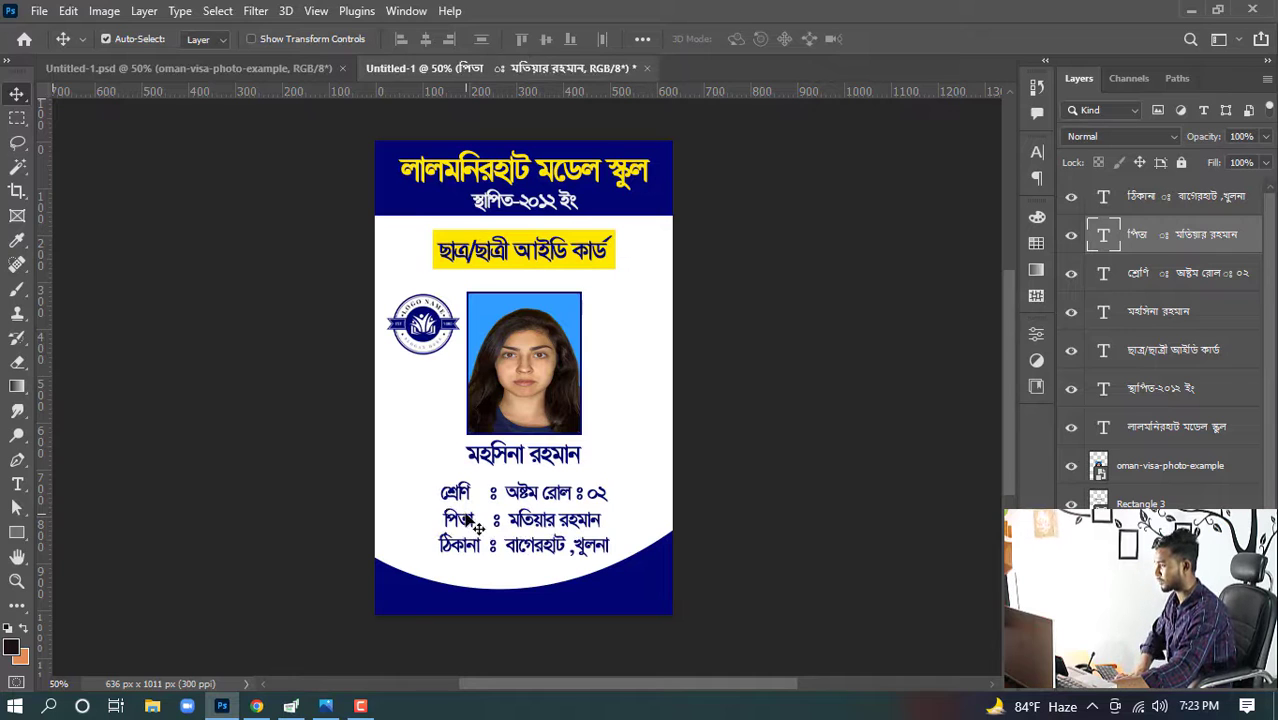
left_click(457, 550)
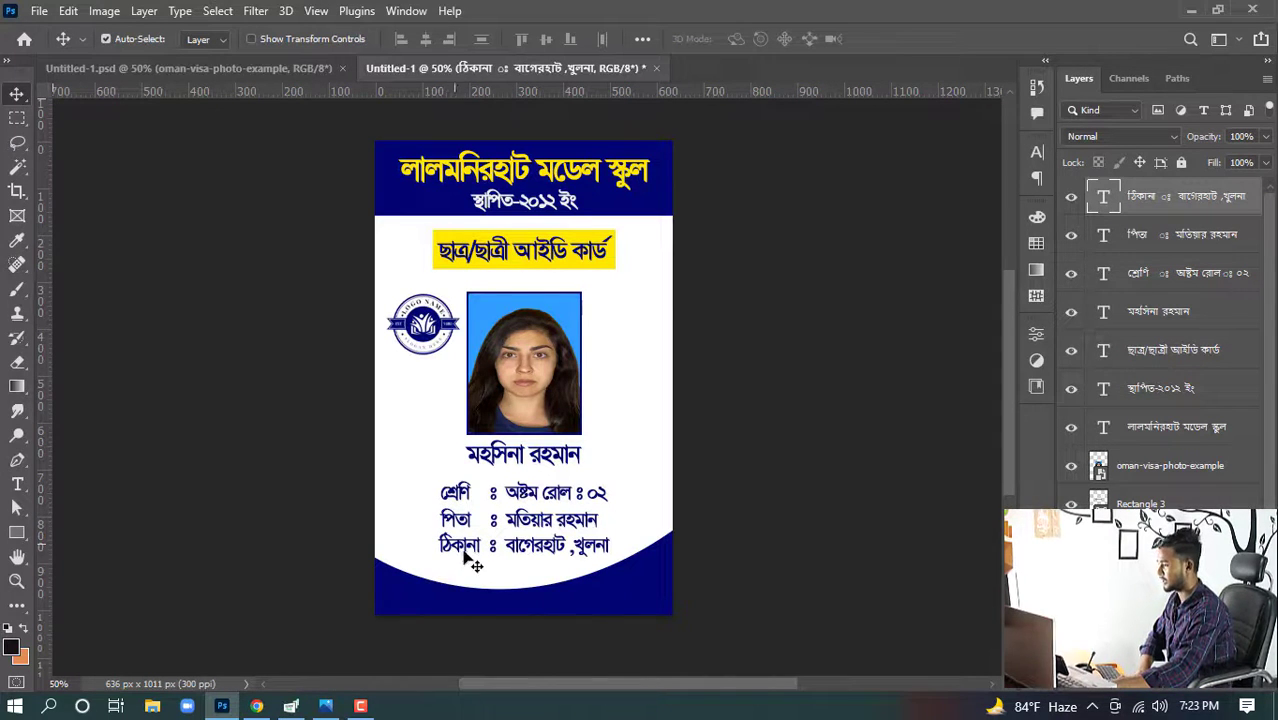
key("Right")
key("Right")
key("Right")
key("Right")
left_click(455, 522)
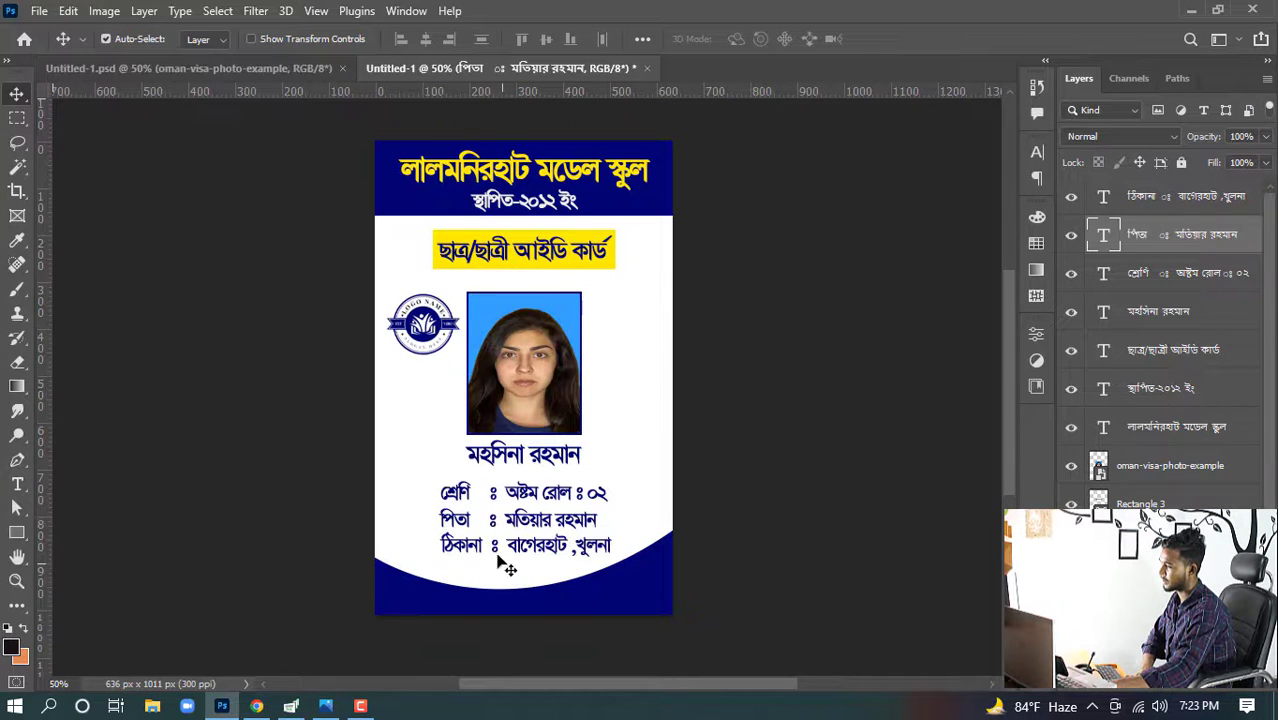
left_click(498, 556)
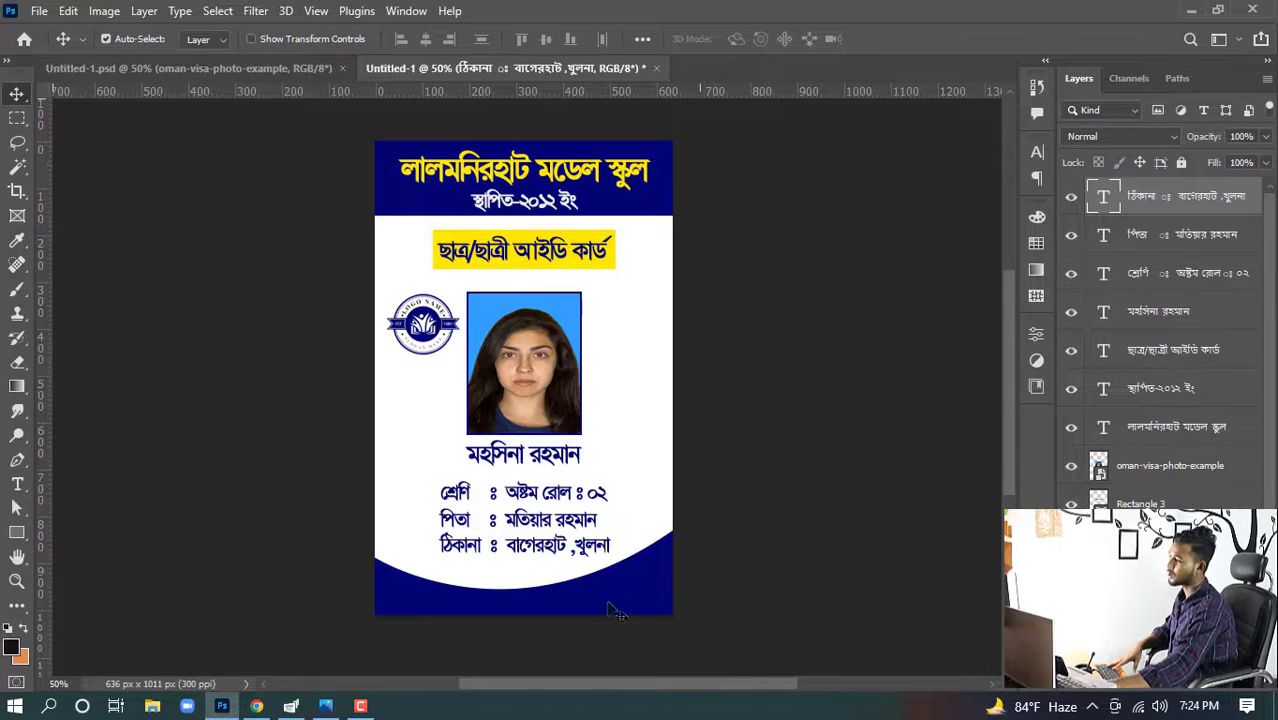
- Bring the প্রধান শিক্ষক text from the other document and position it in the card's lower-right corner
left_click(259, 68)
left_click_drag(645, 640, 641, 677)
left_click_drag(635, 598, 638, 604)
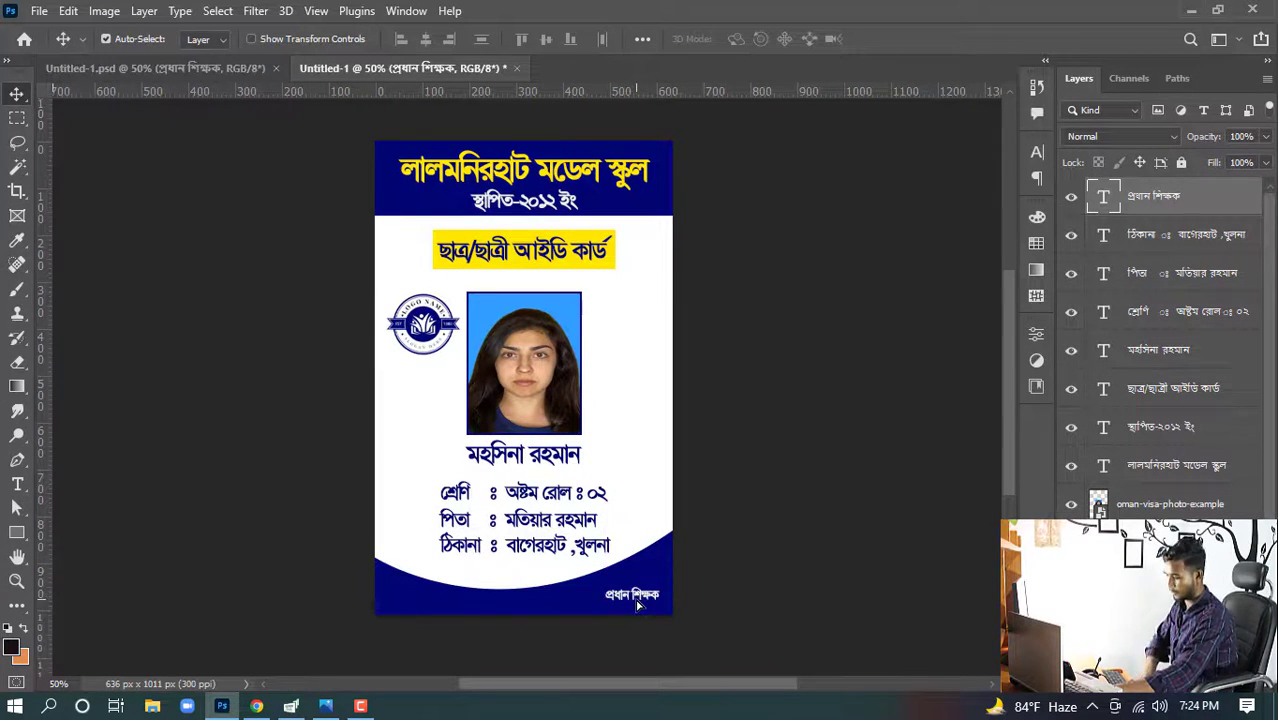
key("Down")
key("Down")
key("Down")
key("Down")
key("Down")
key("Down")
key("Down")
key("Down")
key("Down")
key("Down")
key("Down")
key("Down")
key("Down")
key("Down")
key("Down")
key("Down")
key("Down")
key("Down")
key("Down")
key("Down")
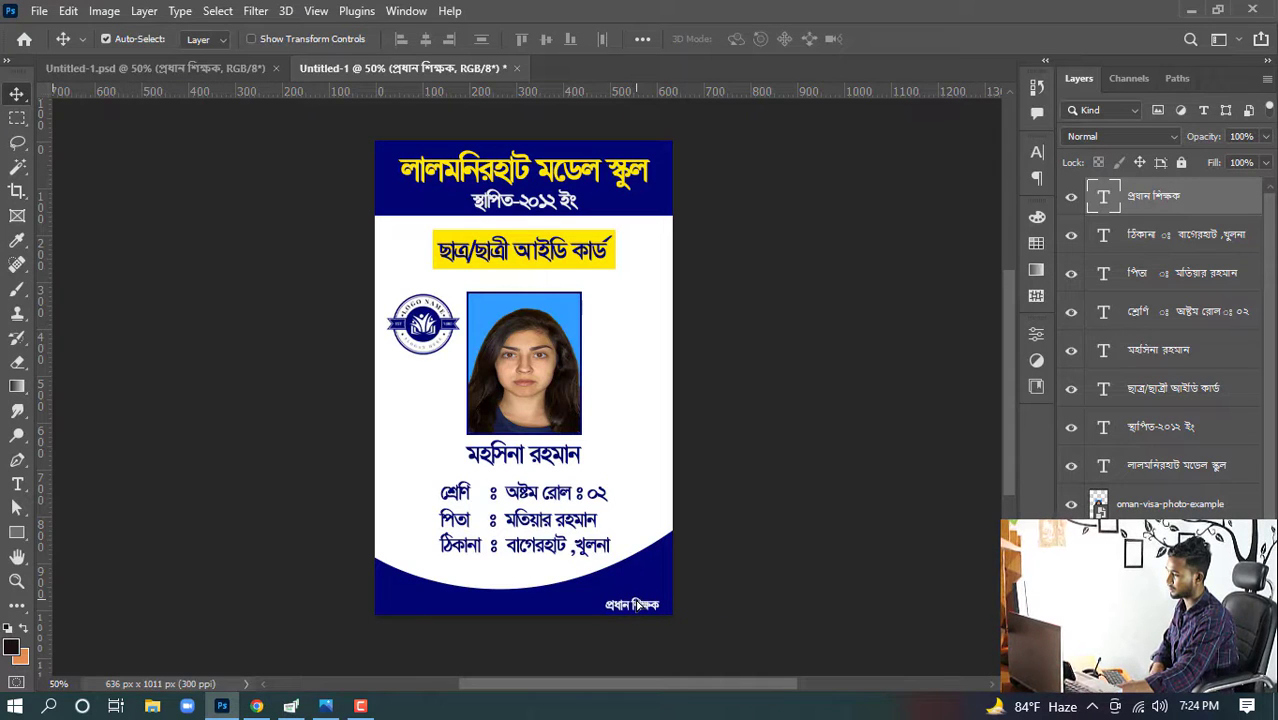
key("Right")
key("Right")
key("Right")
key("Right")
key("Right")
key("Right")
key("Up")
key("Down")
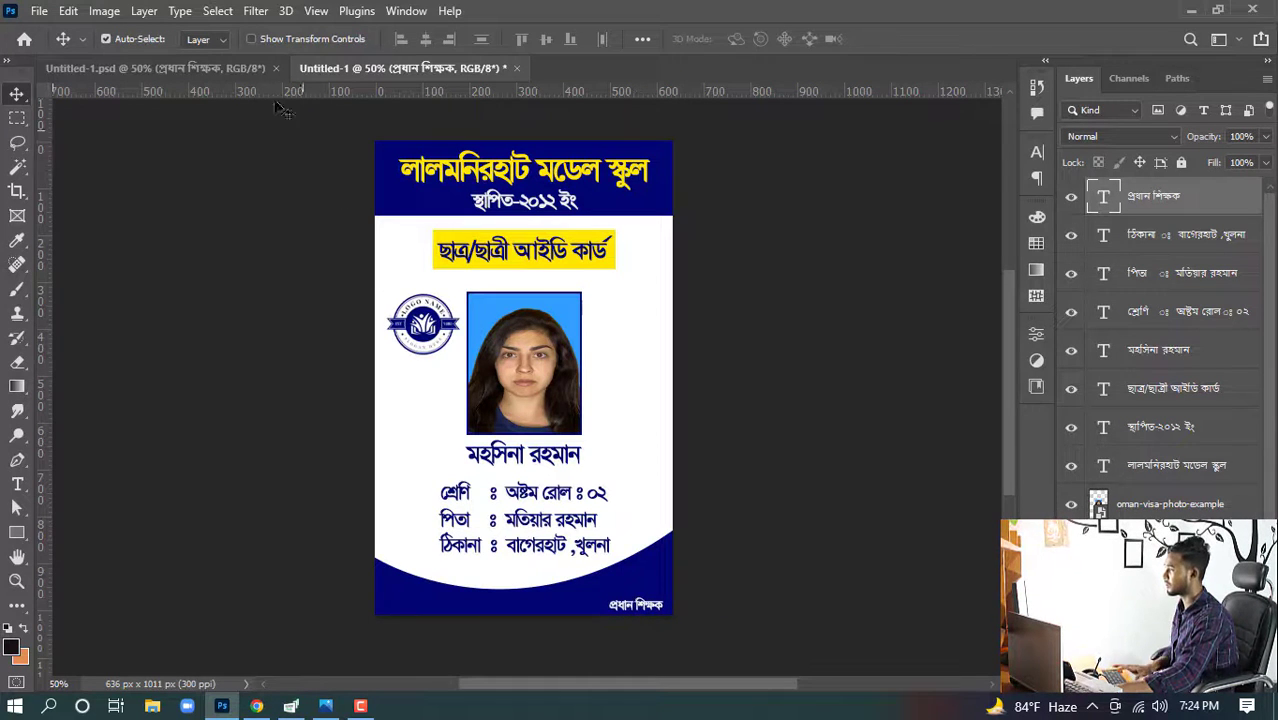
- Bring the signature image from the other document and place it above the প্রধান শিক্ষক label
left_click(238, 70)
mouse_move(642, 609)
left_mouse_down()
mouse_move(618, 509)
mouse_move(439, 48)
mouse_move(443, 94)
mouse_move(641, 584)
left_mouse_up()
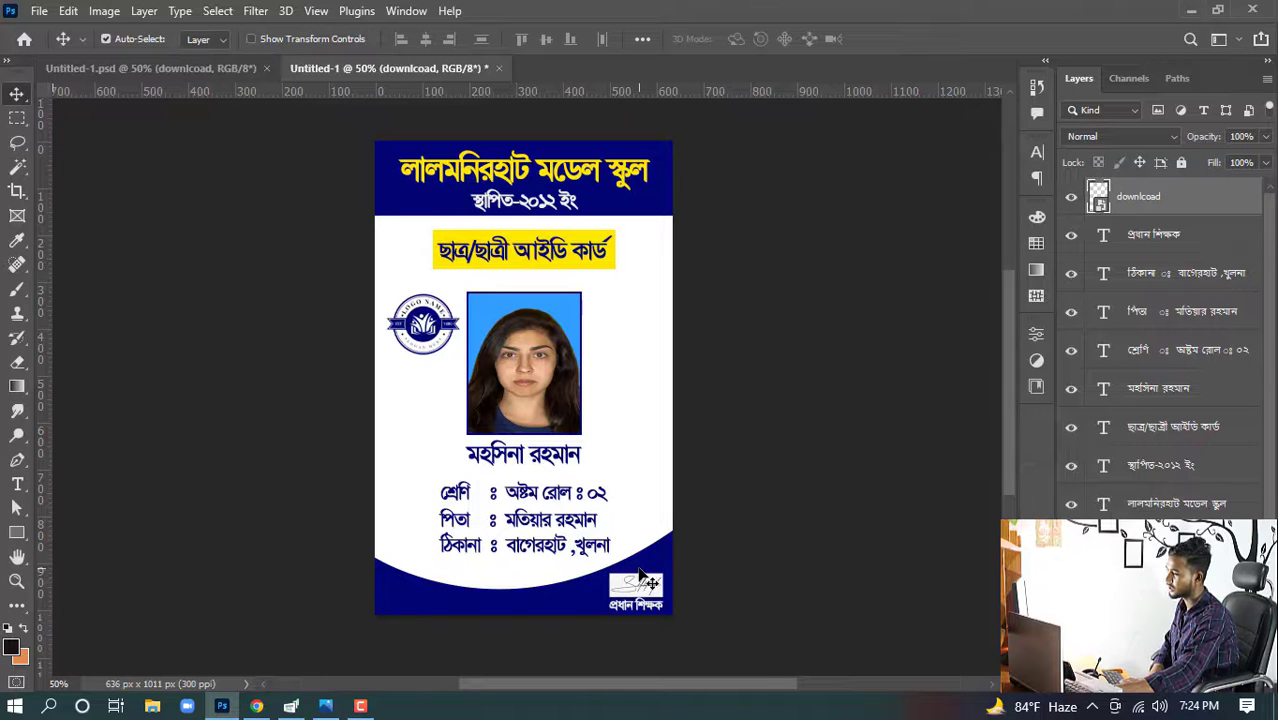
left_click(785, 555)
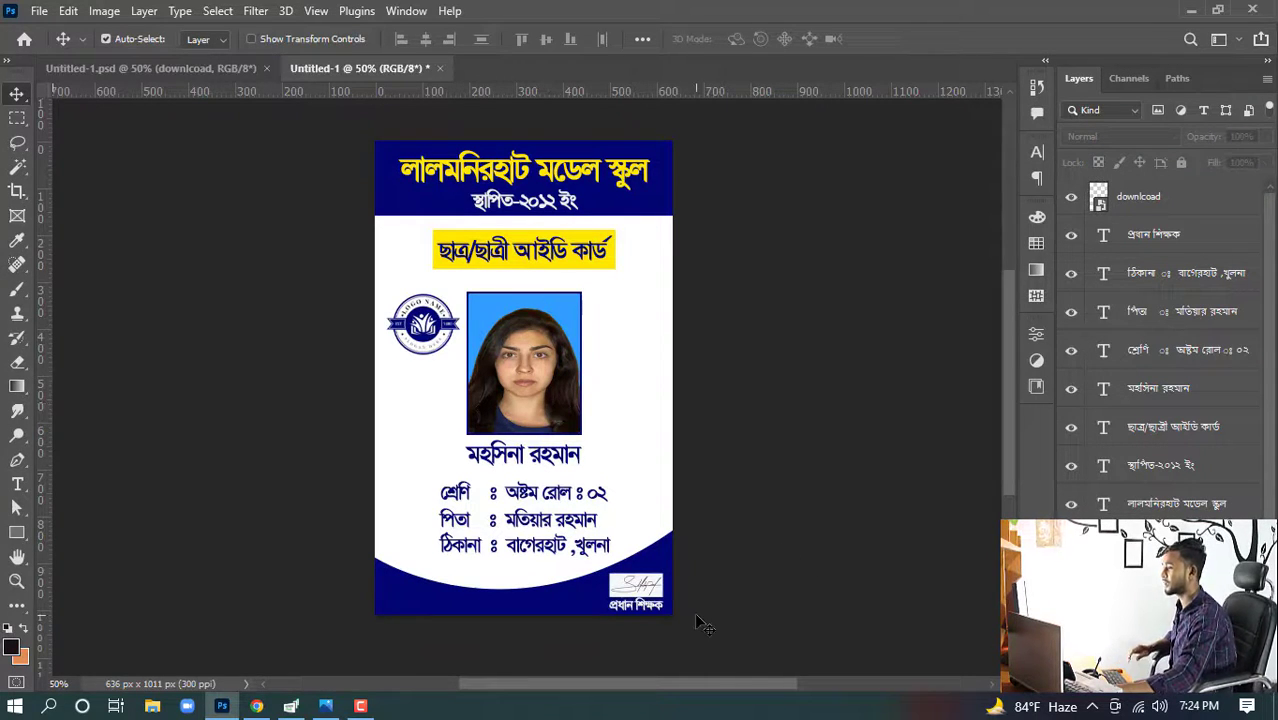